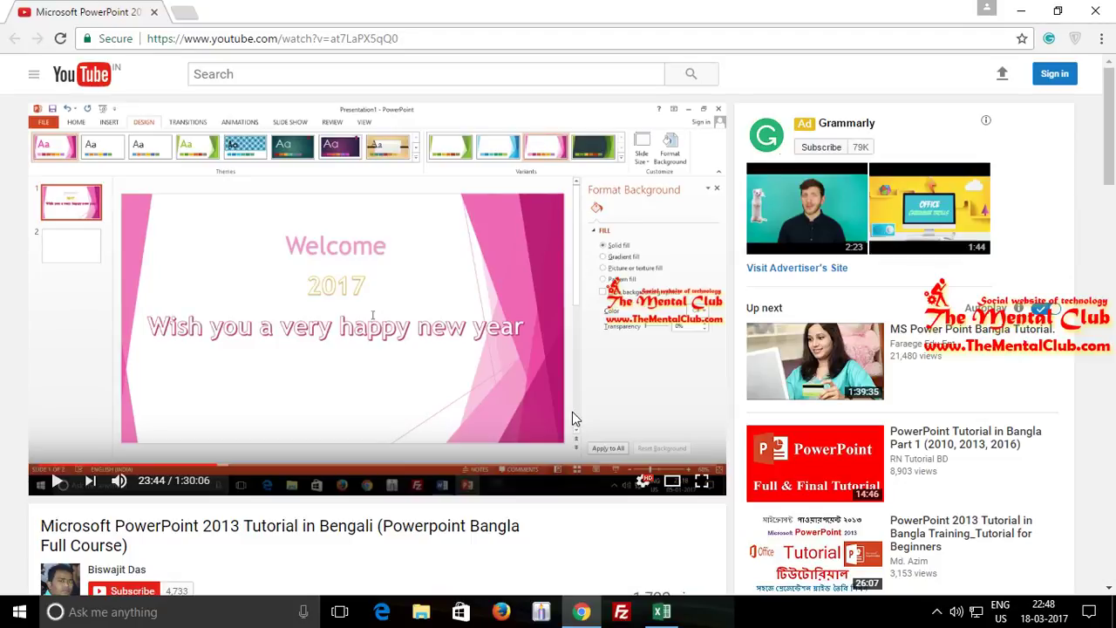
Step: Copy the YouTube comment's basic-salary range and percentage rules, then bring up the Start menu
left_click_drag(1114, 150, 1114, 349)
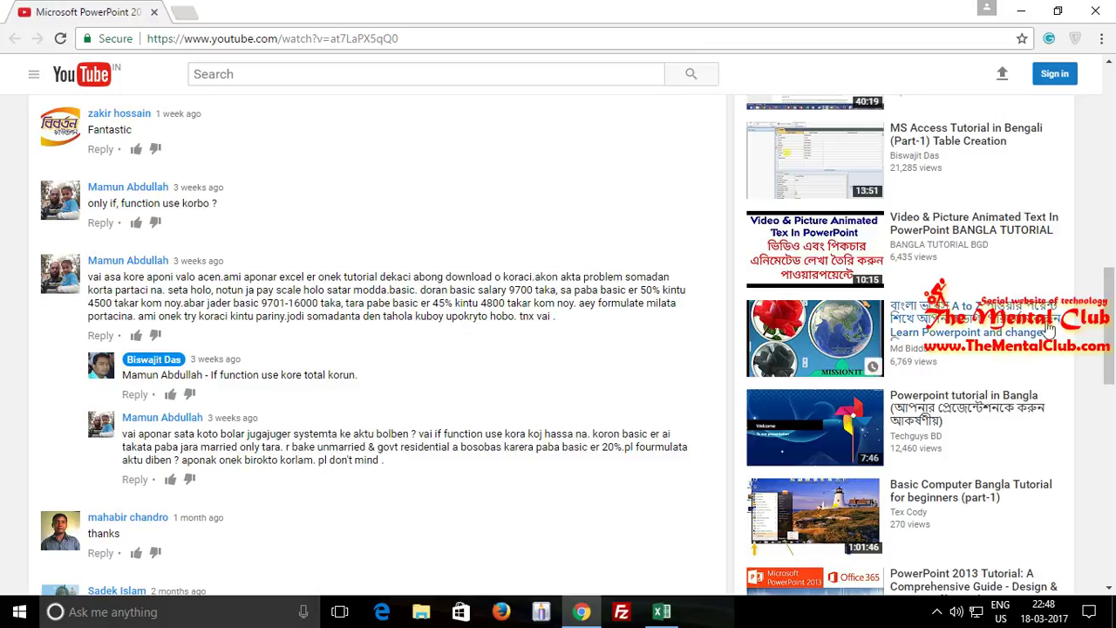
left_click_drag(1112, 295, 1111, 287)
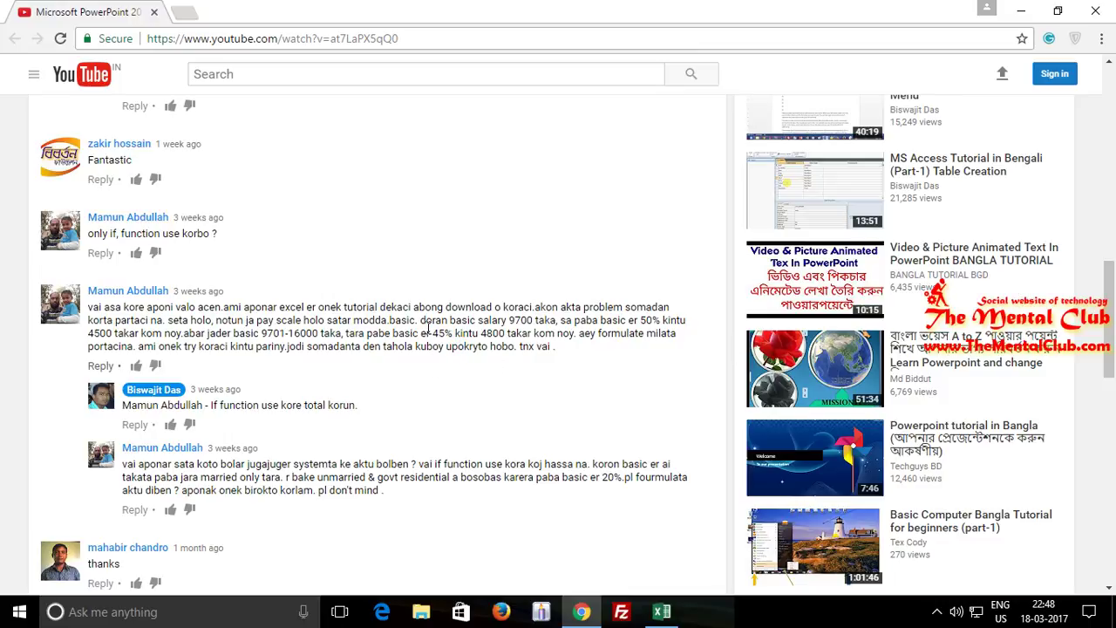
mouse_move(421, 320)
left_mouse_down()
mouse_move(556, 349)
mouse_move(518, 363)
left_mouse_up()
key("ctrl+c")
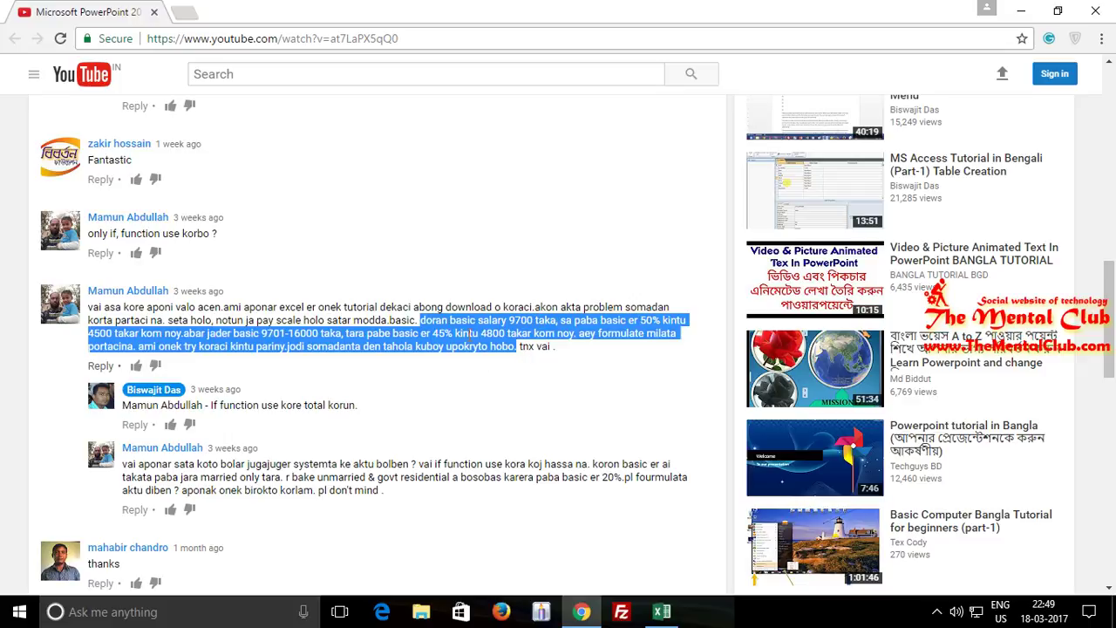
right_click(468, 333)
left_click(485, 347)
key("super")
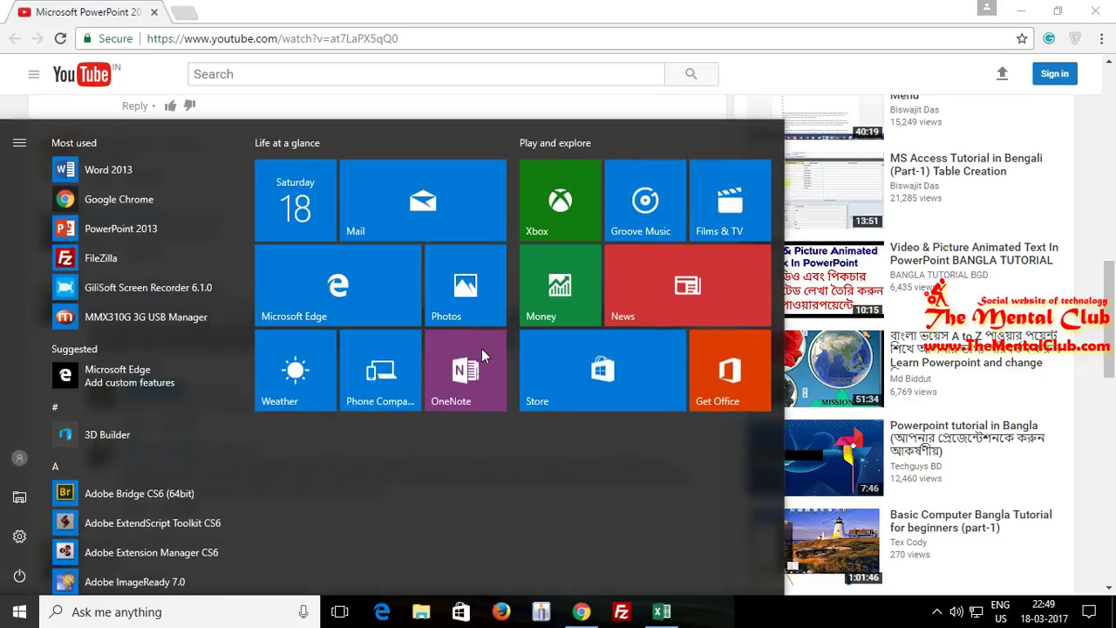
Step: Launch Word 2013, start a blank document, and paste in the copied salary comment
type("word")
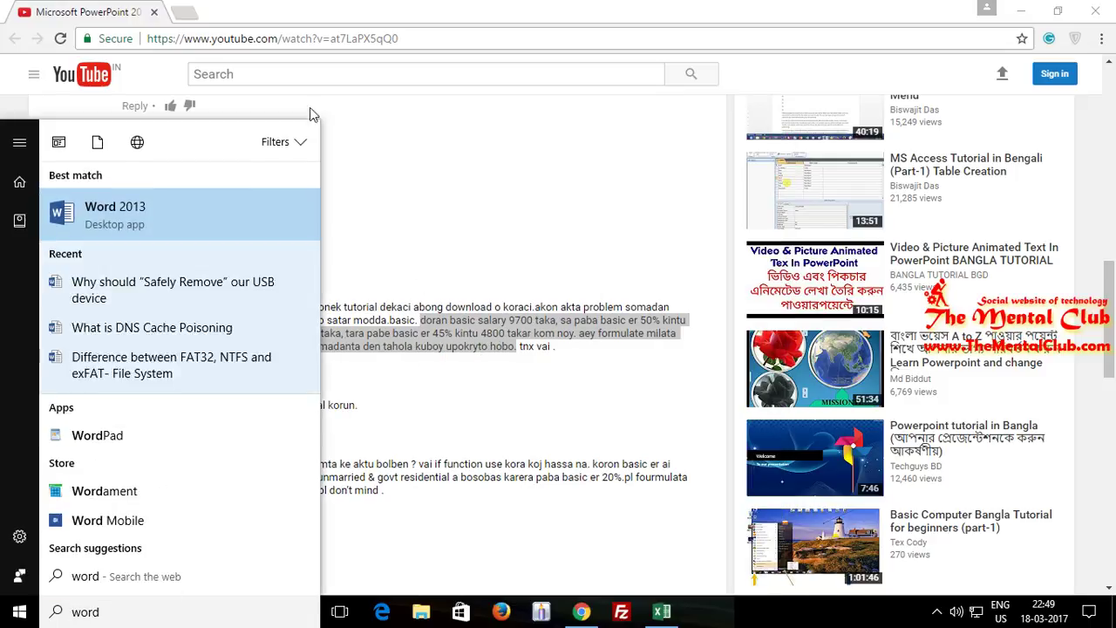
left_click(169, 212)
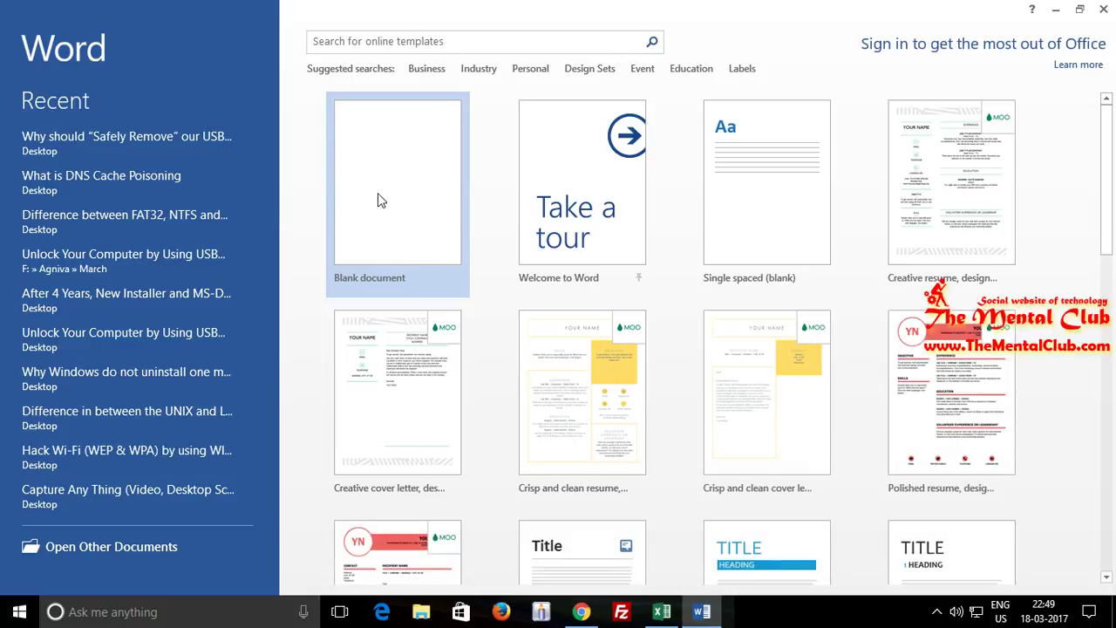
left_click(379, 199)
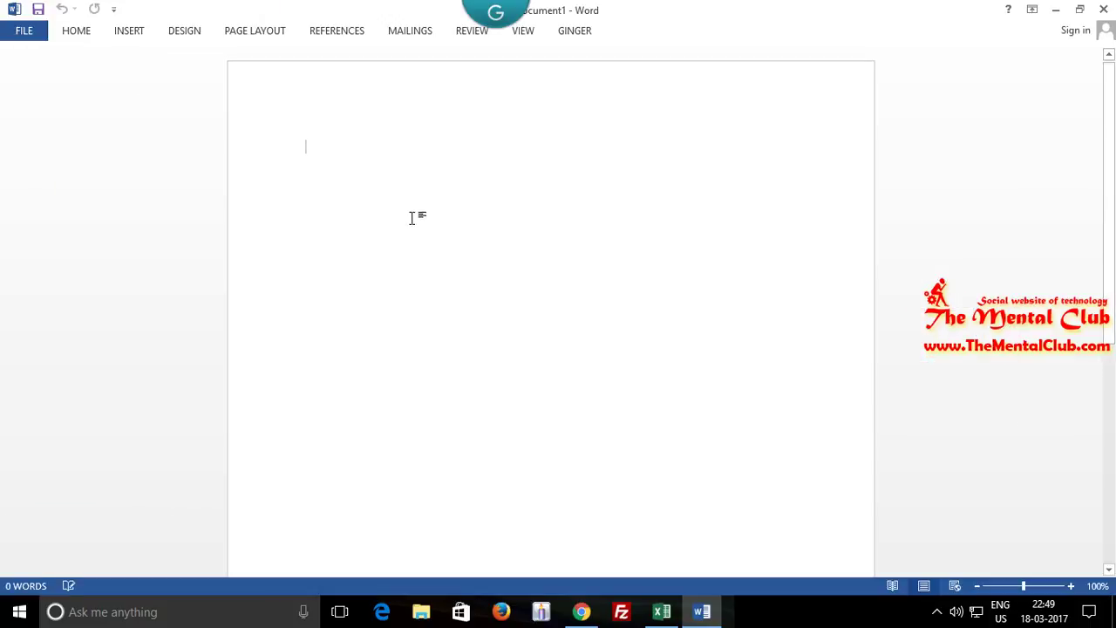
left_click(82, 33)
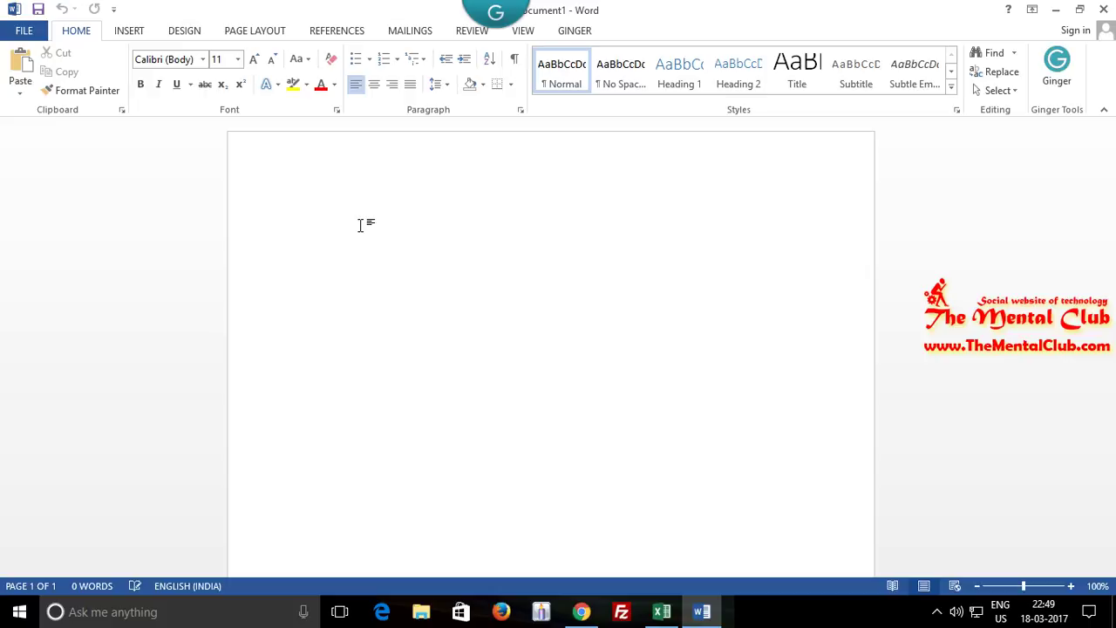
key("ctrl+v")
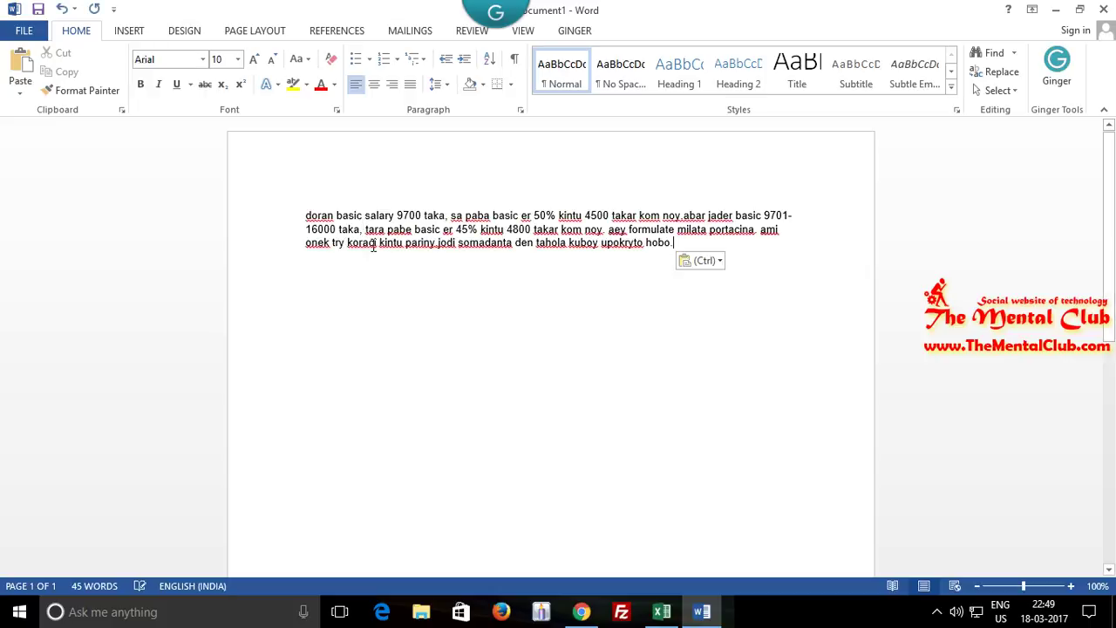
Step: Resize all the pasted text to 24 pt and start a new paragraph at 'abar jader'
key("ctrl+a")
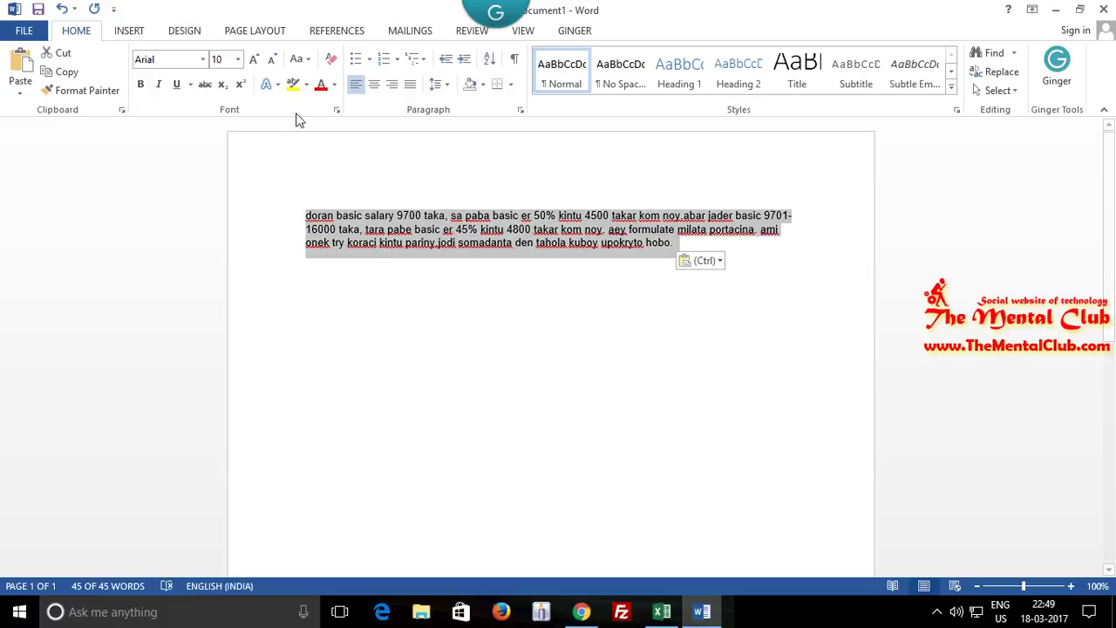
left_click(237, 59)
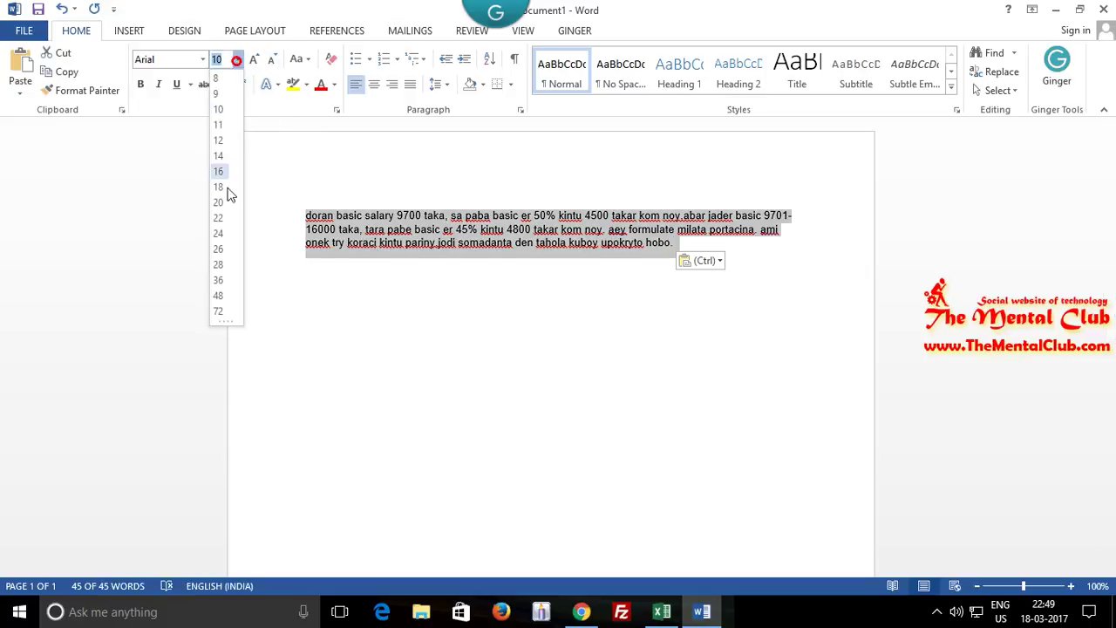
left_click(222, 236)
left_click(433, 450)
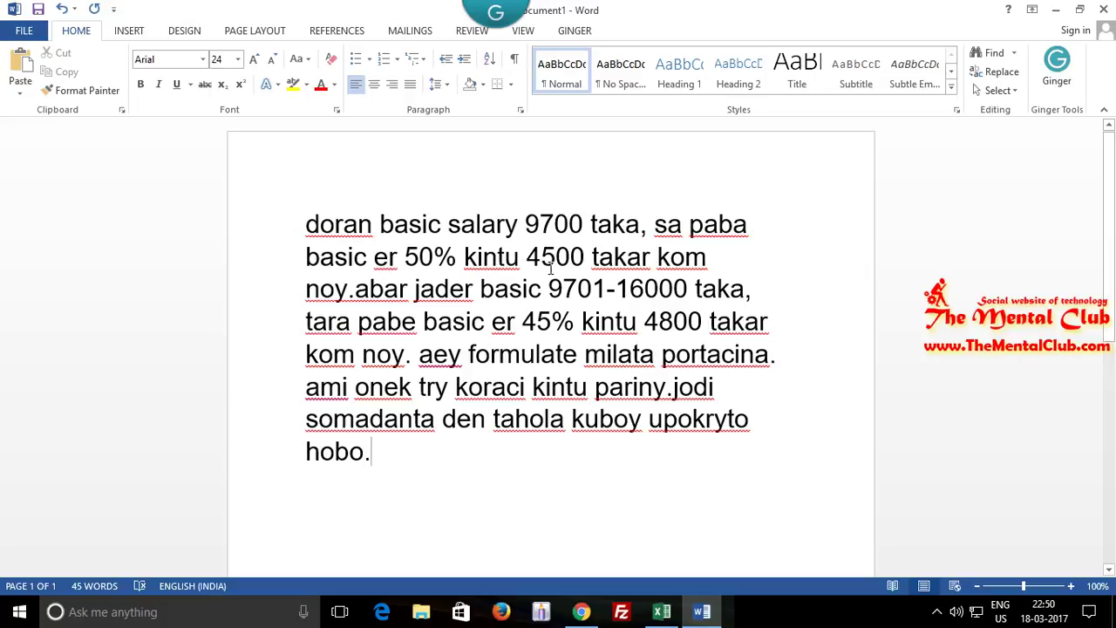
left_click(354, 291)
key("Return")
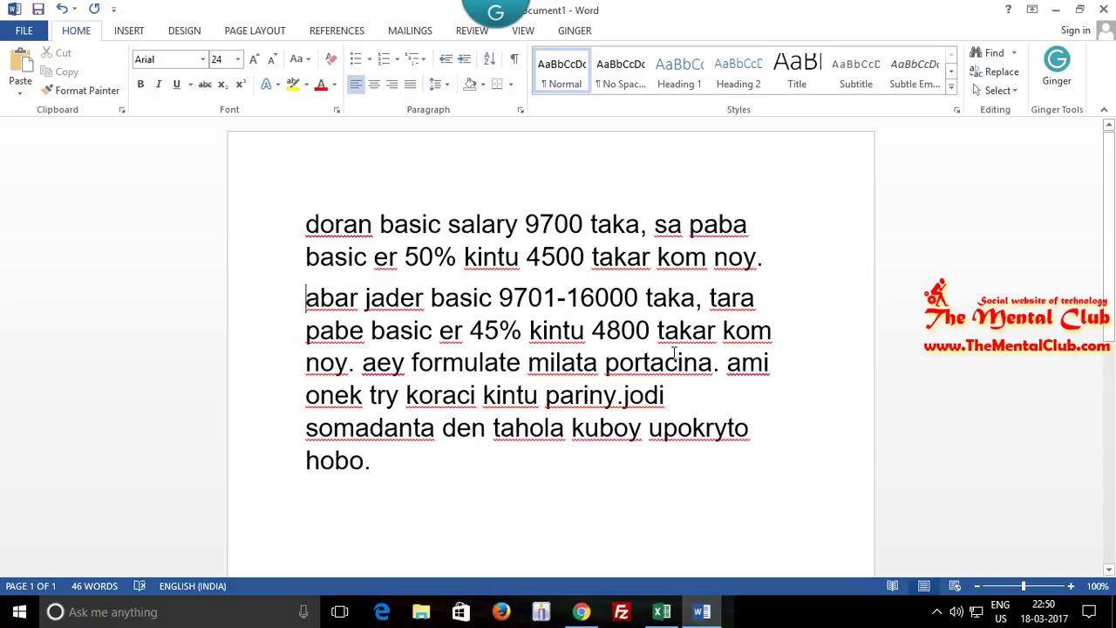
Step: Split off the 'aey formulate…' closing request and delete it, leaving two salary-tier paragraphs
left_click(363, 365)
key("BackSpace")
key("Return")
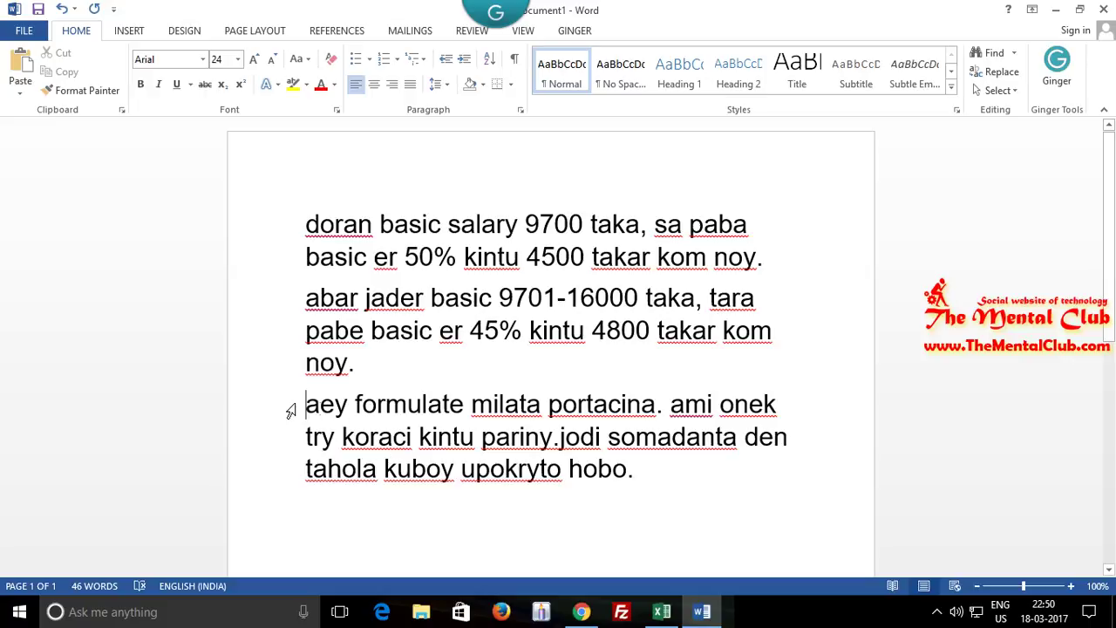
mouse_move(304, 404)
left_mouse_down()
mouse_move(489, 468)
mouse_move(693, 495)
left_mouse_up()
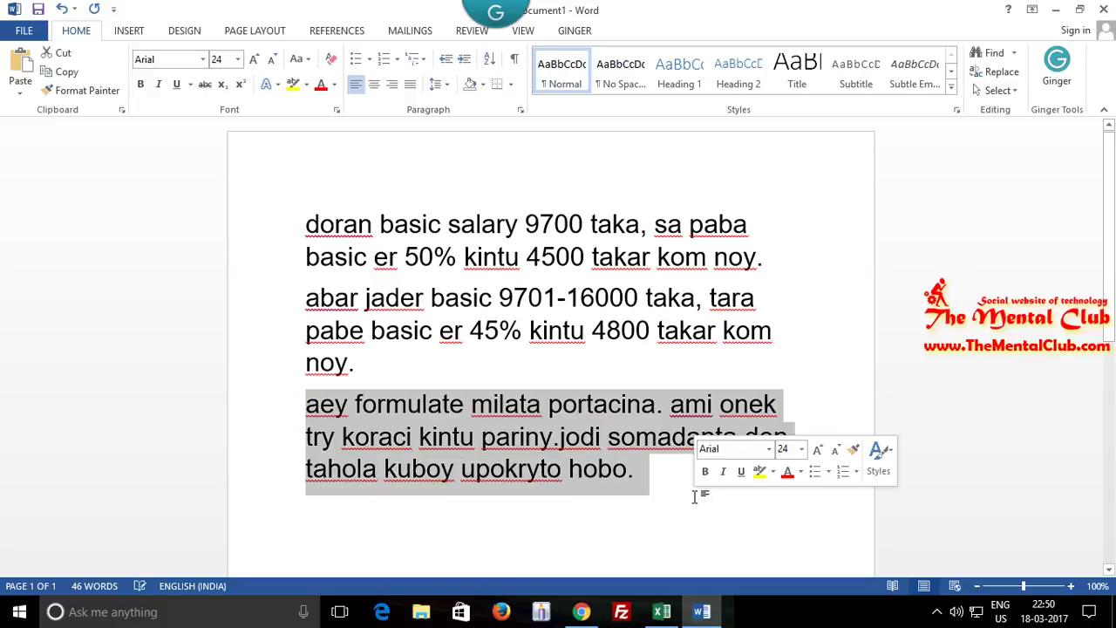
key("Delete")
key("BackSpace")
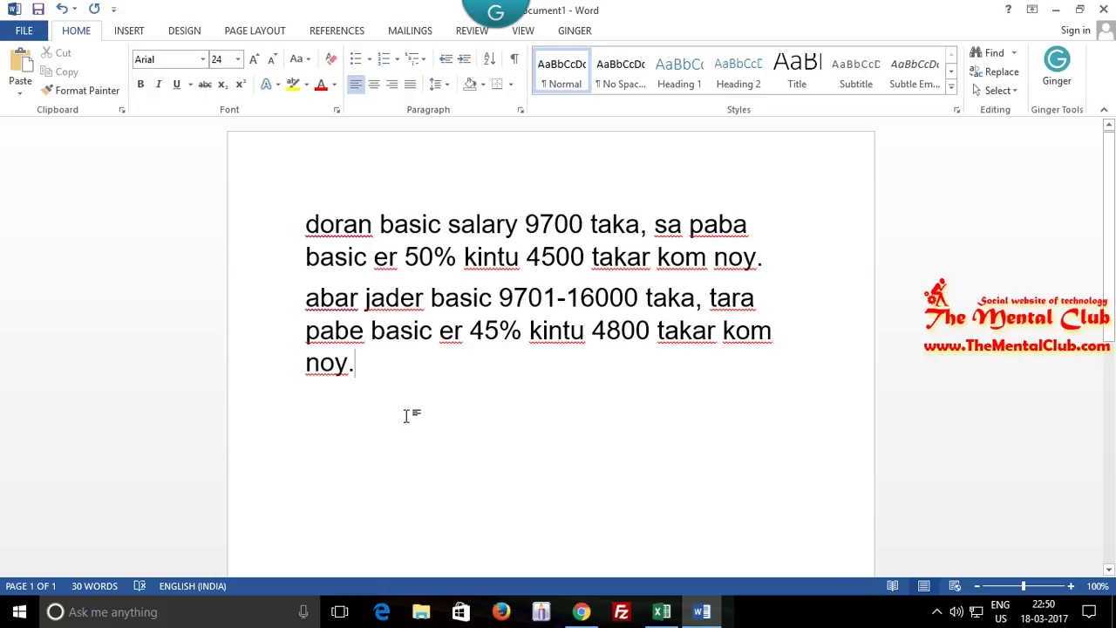
mouse_move(307, 224)
left_mouse_down()
mouse_move(670, 276)
mouse_move(773, 262)
left_mouse_up()
key("ctrl+c")
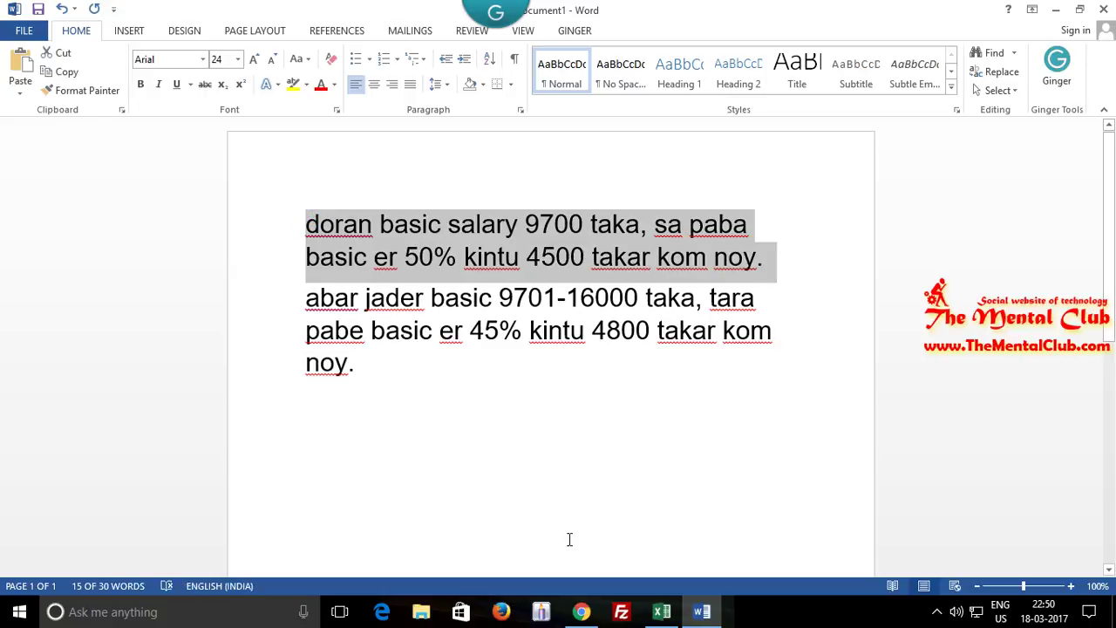
left_click(584, 613)
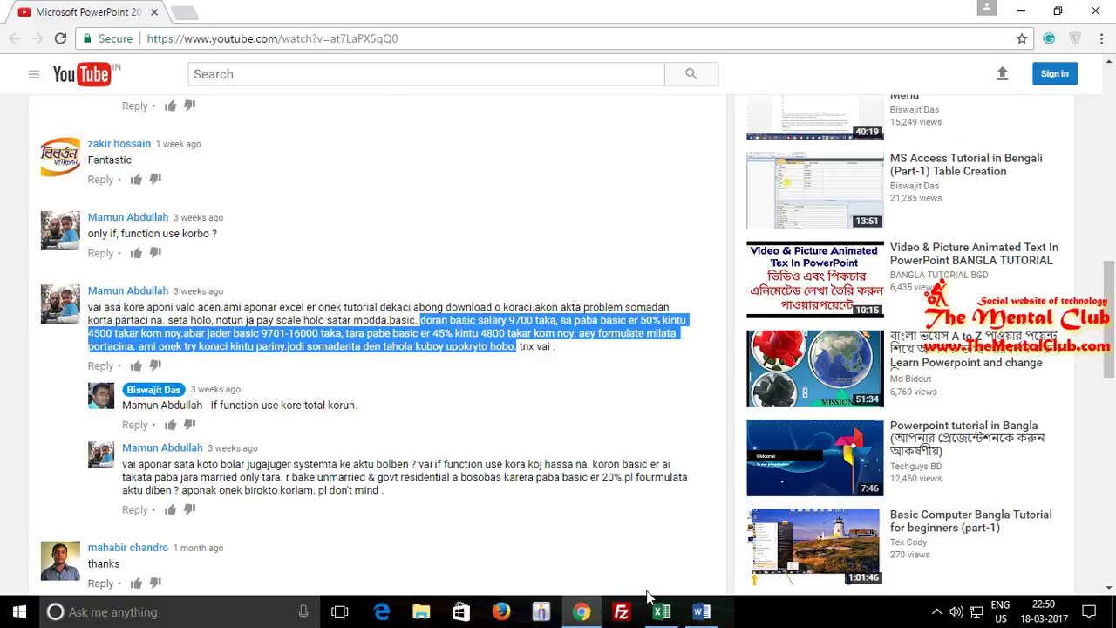
Step: In Excel, start an =IF( formula in cell B2 under the DA header
left_click(662, 613)
left_click(254, 383)
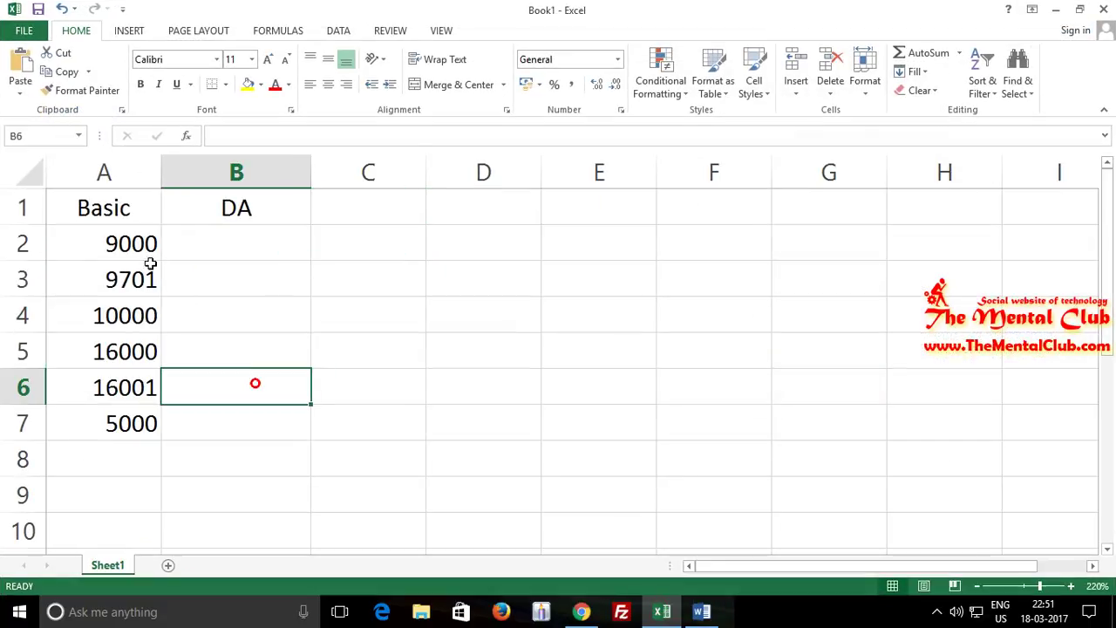
left_click(112, 209)
left_click(212, 245)
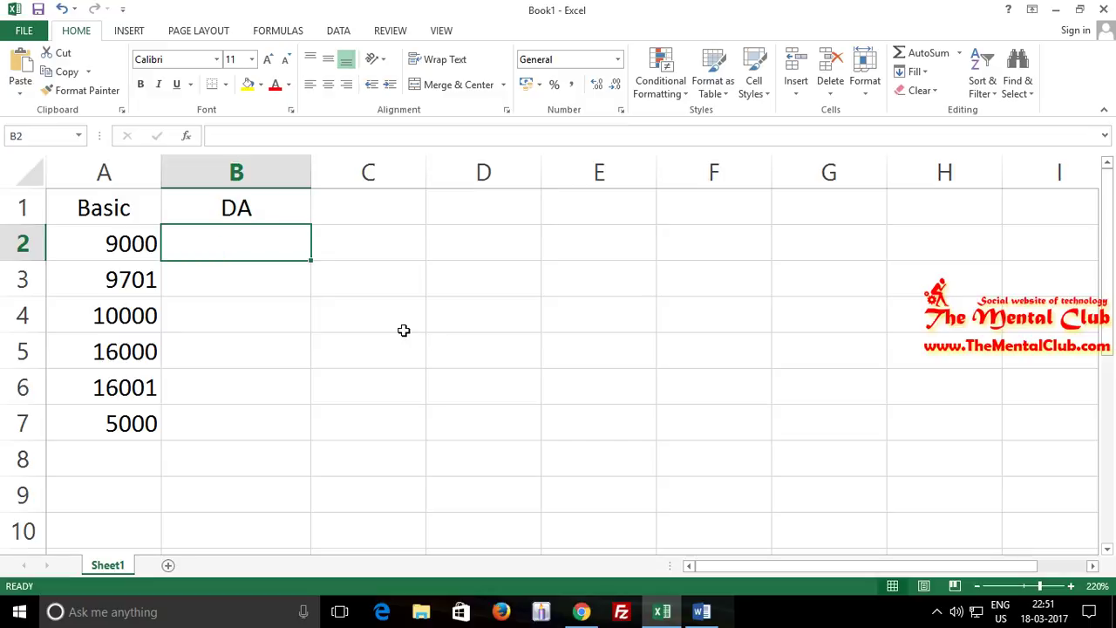
type("=")
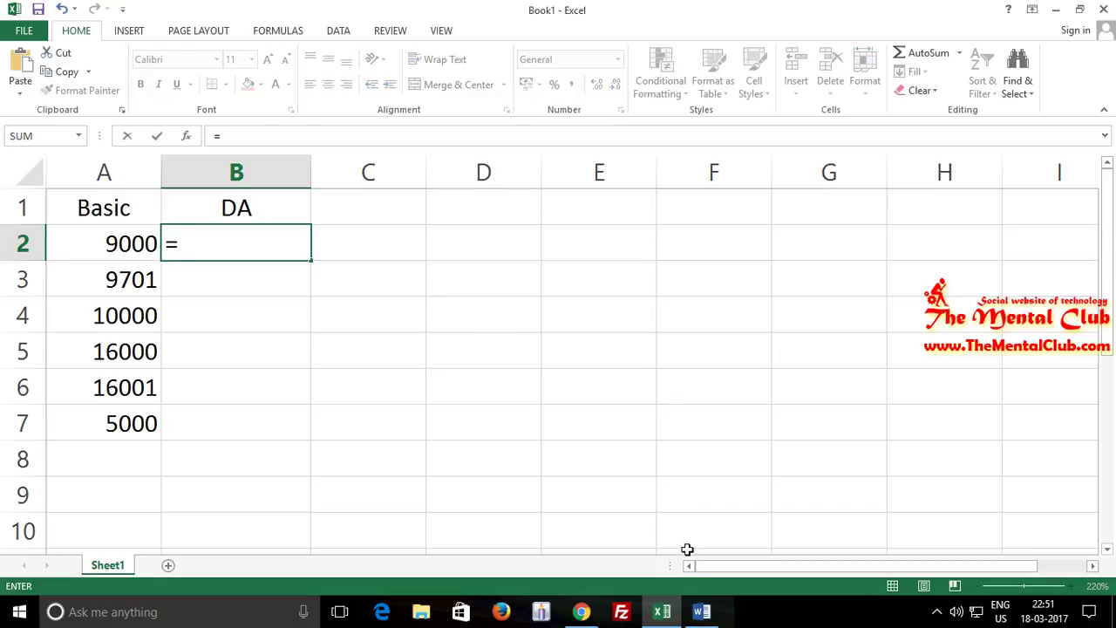
type("if")
key("Tab")
left_click(702, 611)
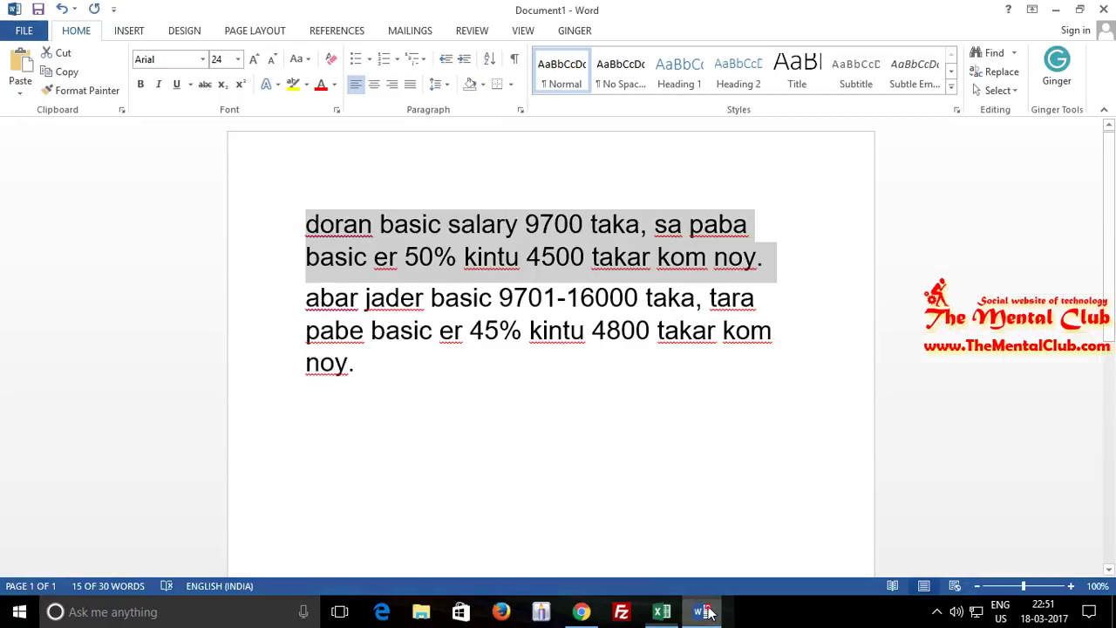
Step: Insert two blank lines between the Word document's two salary-tier paragraphs
left_click(502, 273)
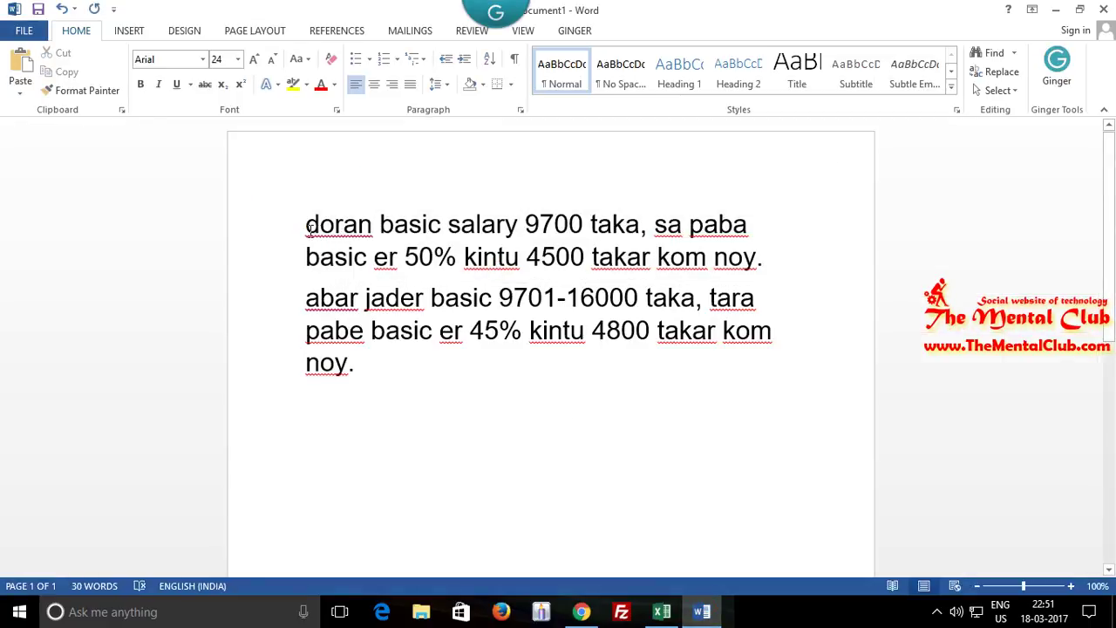
left_click_drag(305, 224, 755, 264)
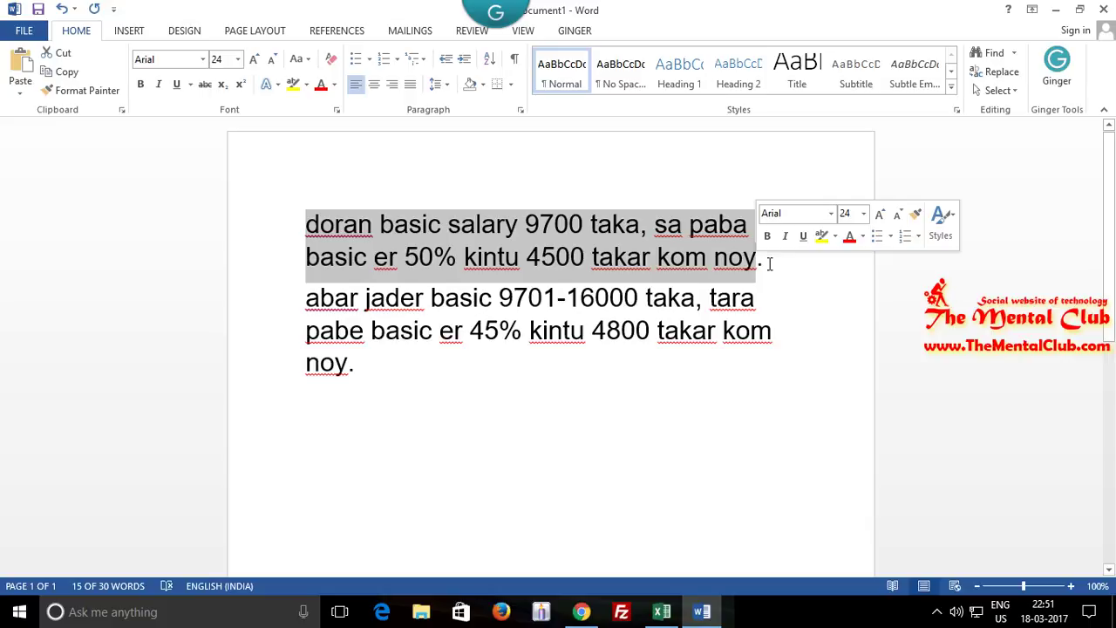
key("ctrl+v")
key("Return")
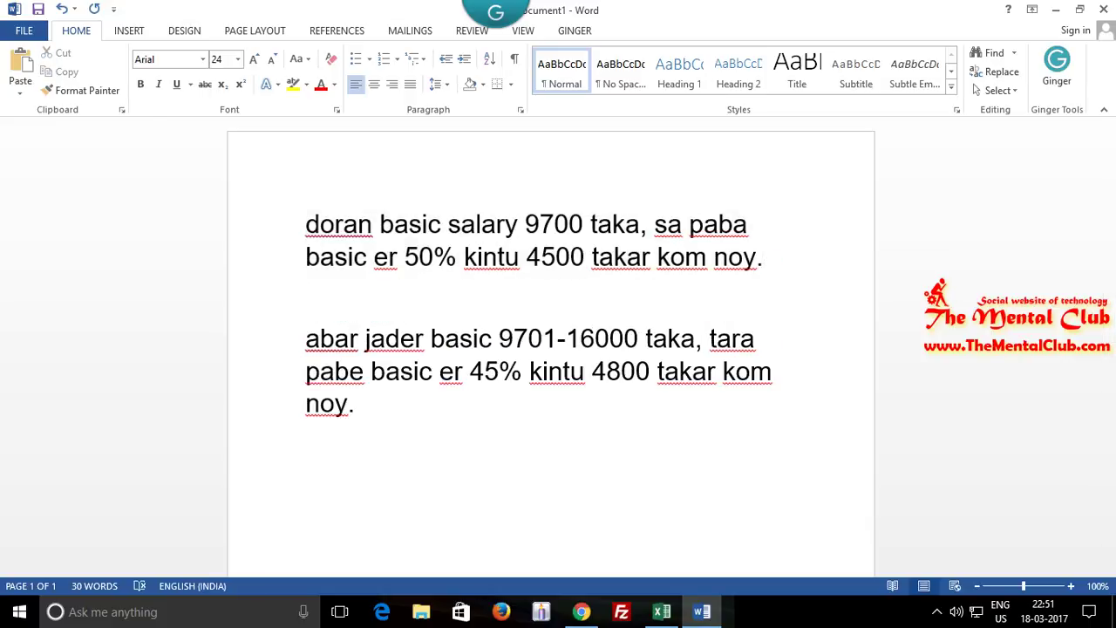
key("Return")
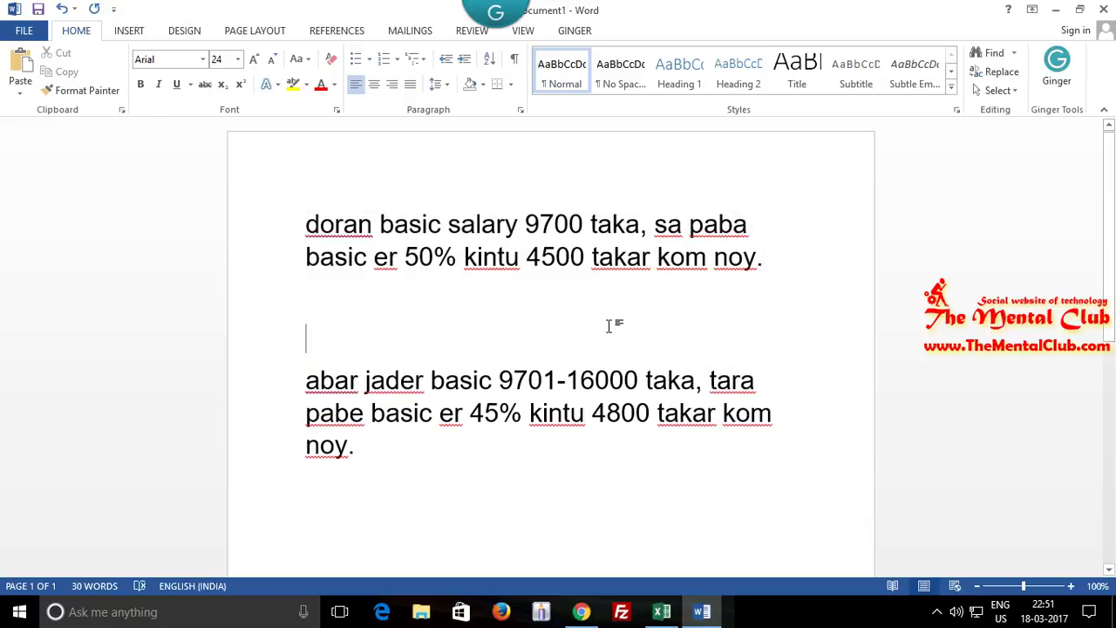
left_click(664, 613)
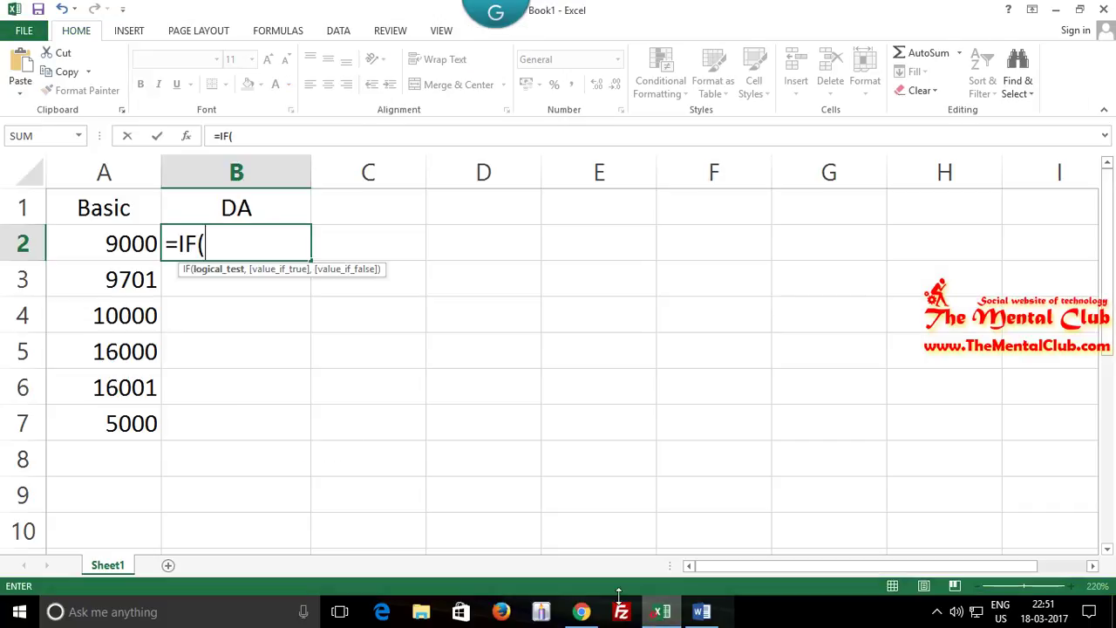
Step: Clear the unfinished formula from B2 and rename the B1 header to DA 1
key("BackSpace")
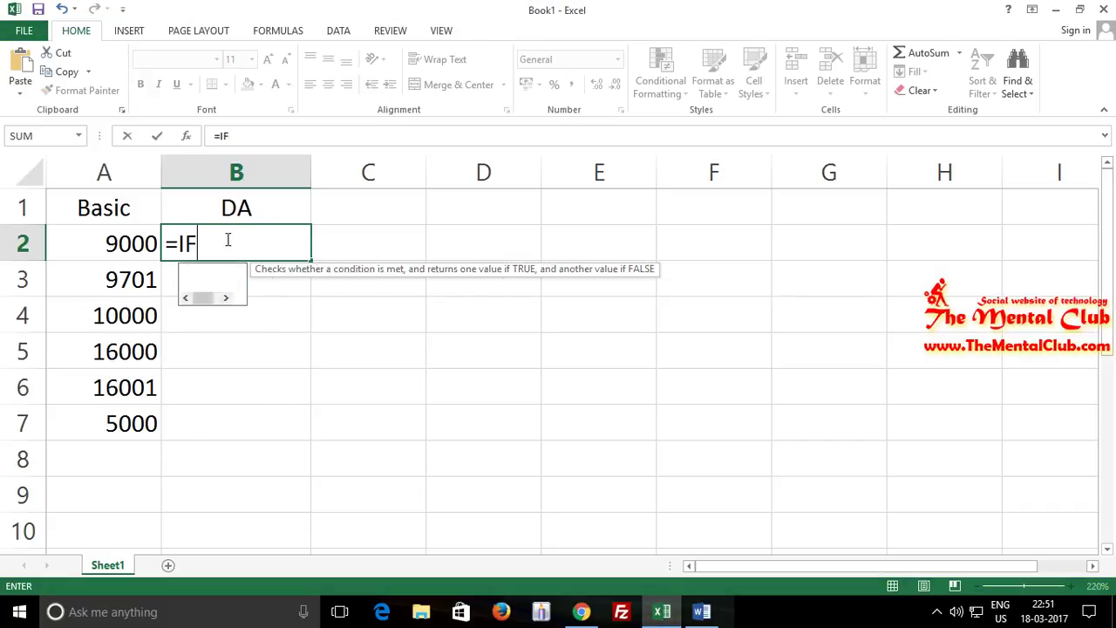
key("Escape")
left_click(280, 214)
double_click(280, 215)
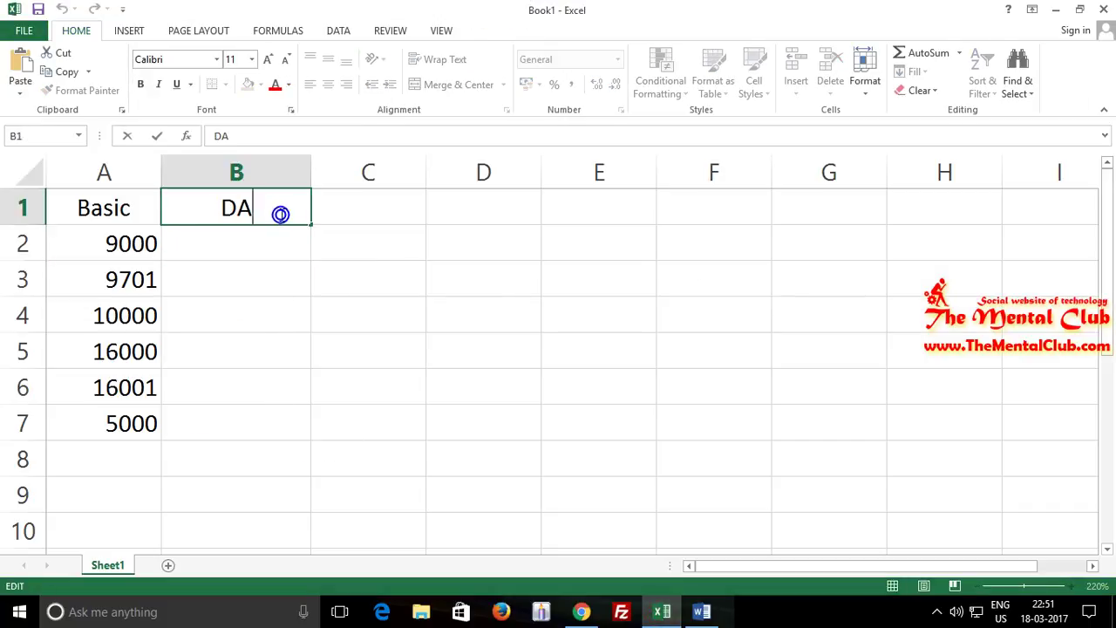
type(" 1")
key("Return")
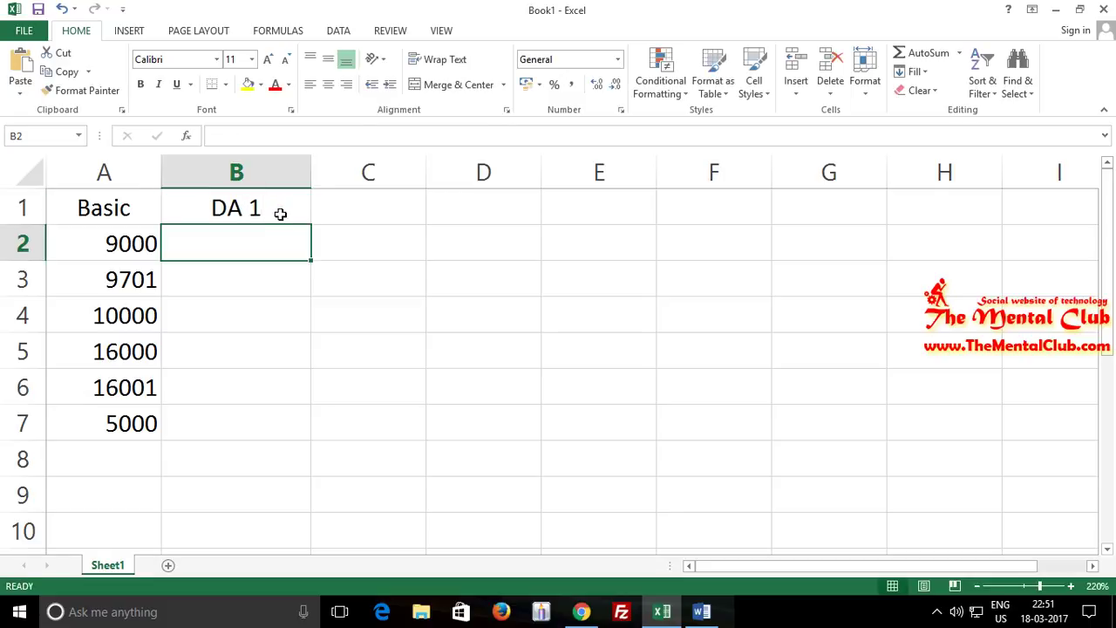
Step: Add headers DA 2 in C1 and DA 3 in D1, then recheck the comment's rules
left_click(382, 205)
double_click(383, 205)
type("DA 2")
key("Tab")
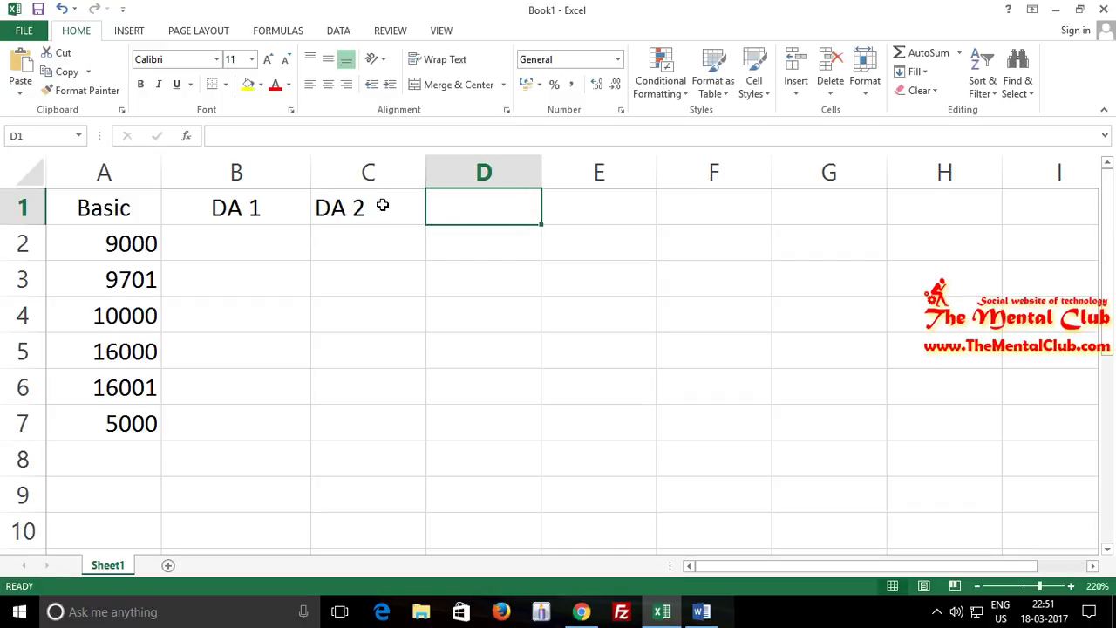
type("DA")
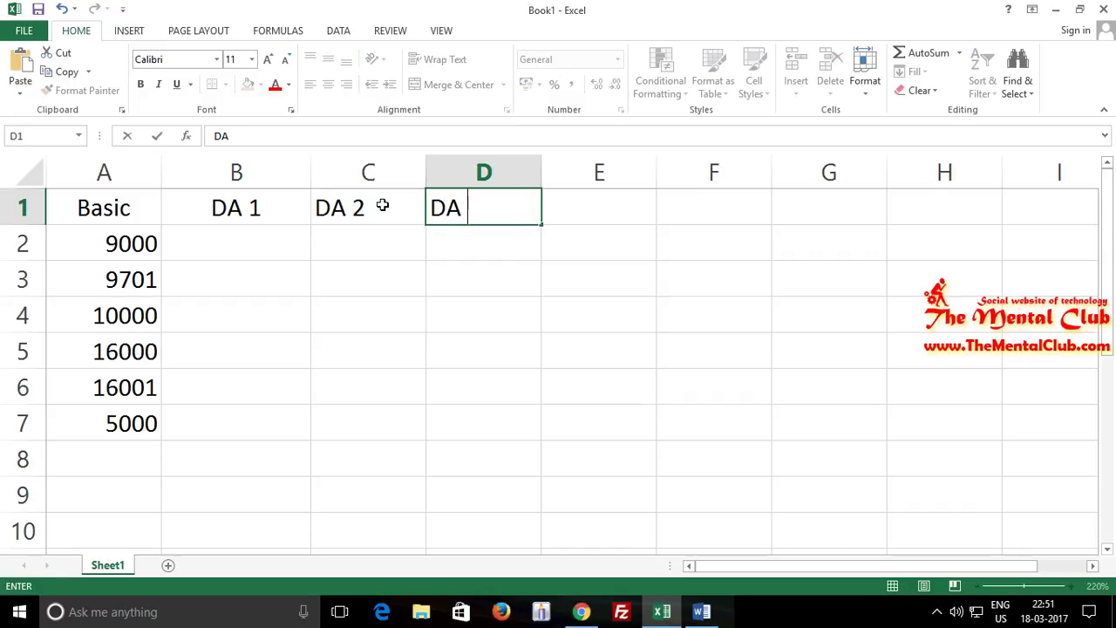
type(" 3")
key("Return")
left_click(259, 245)
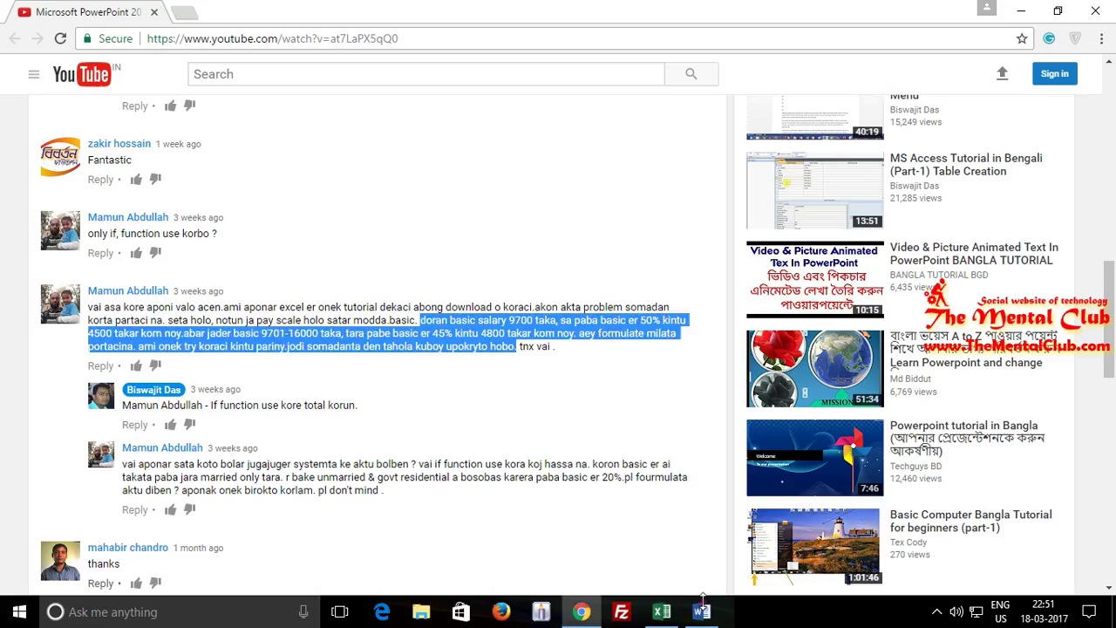
left_click(580, 610)
left_click(661, 611)
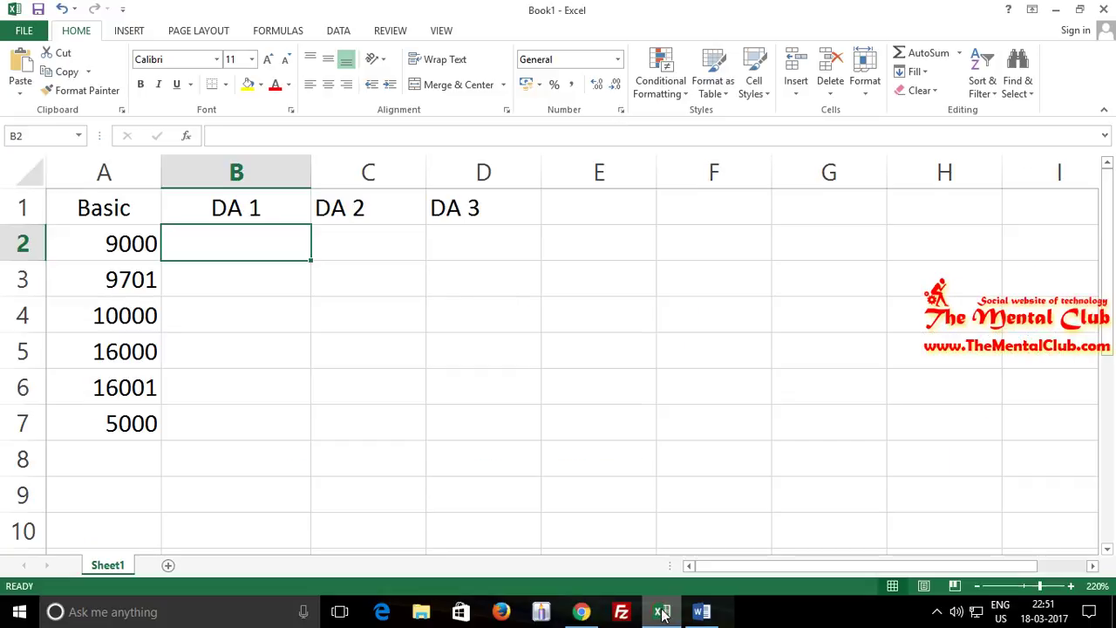
left_click(700, 612)
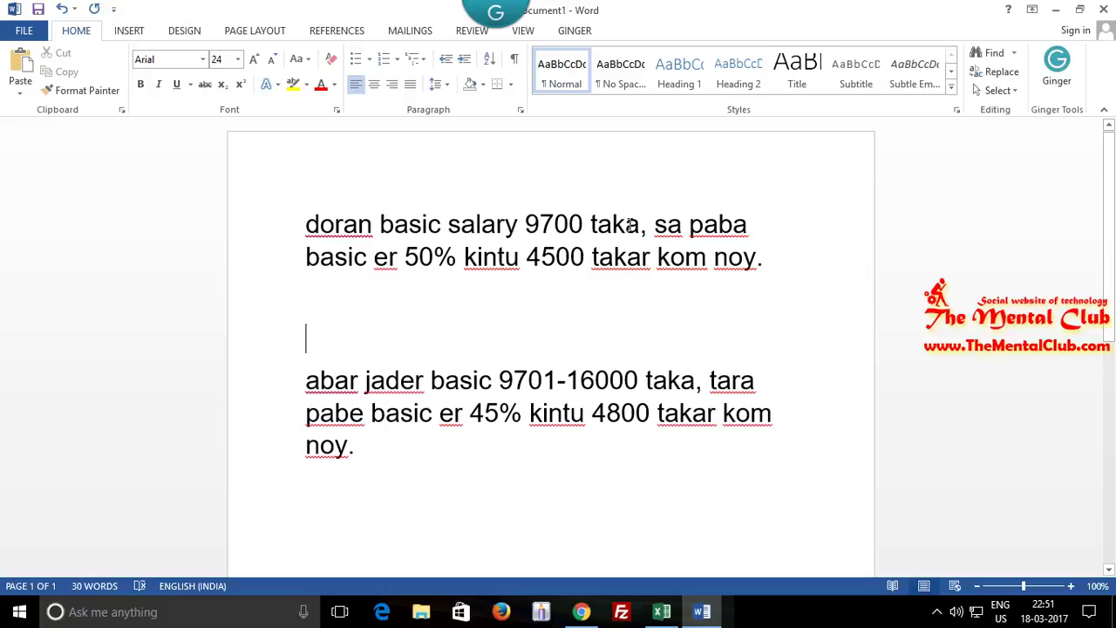
left_click(457, 254)
left_click_drag(523, 224, 582, 224)
left_click(536, 256)
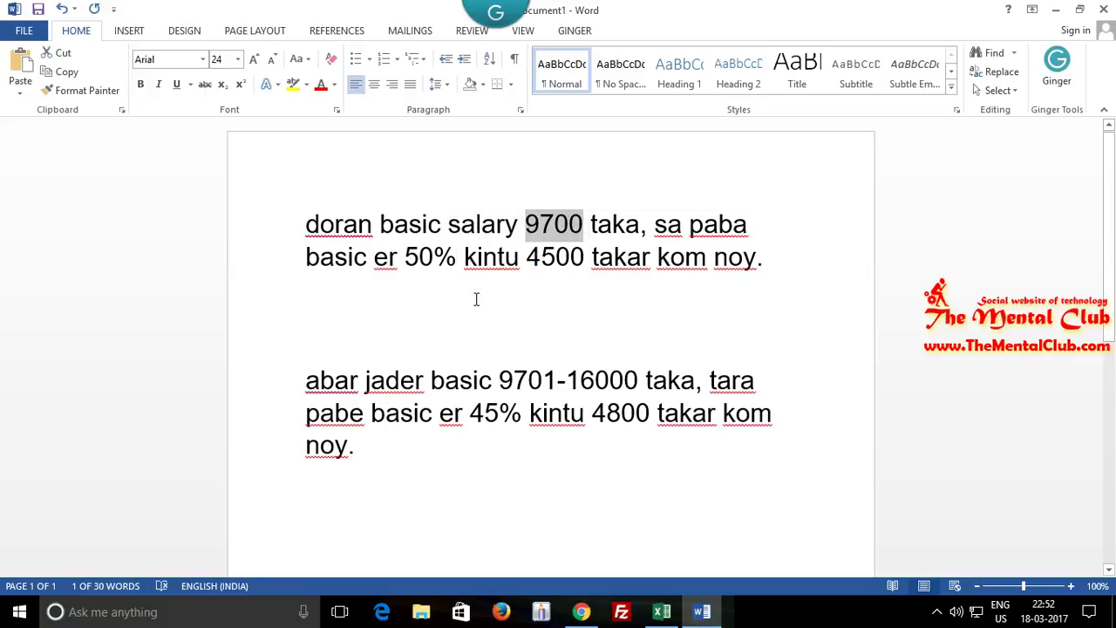
left_click_drag(414, 262, 584, 260)
left_click(558, 293)
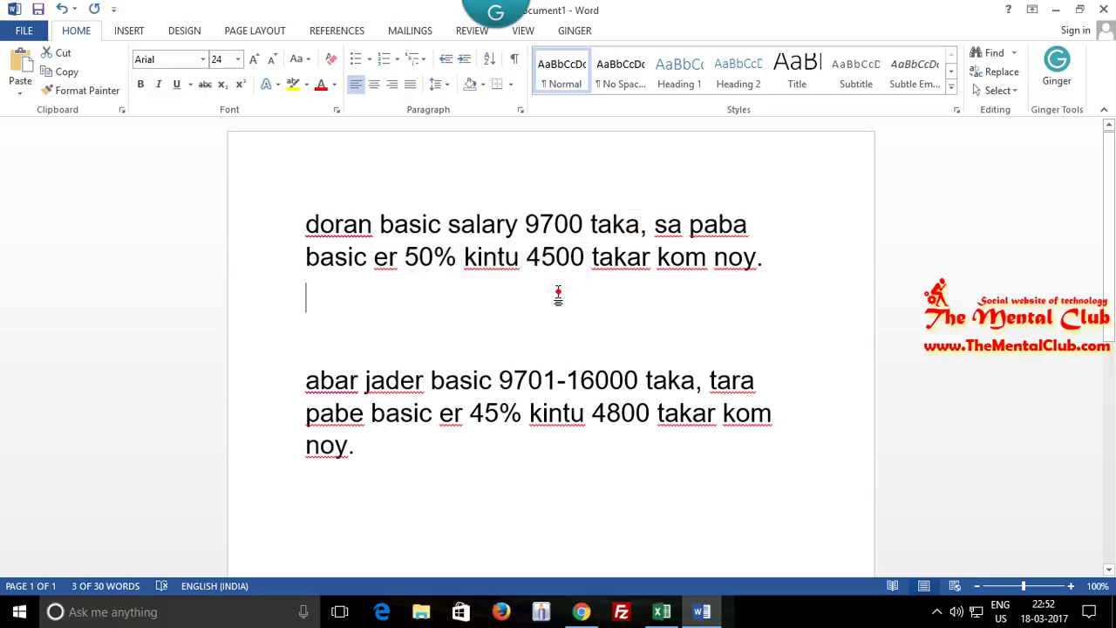
left_click_drag(586, 260, 527, 259)
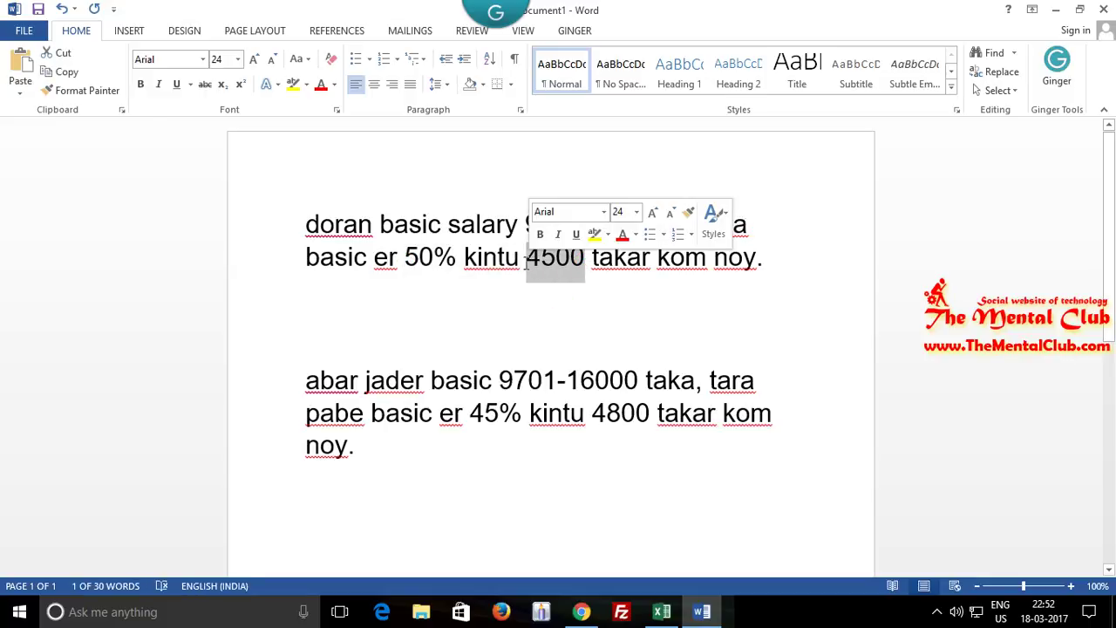
left_click(420, 260)
left_click_drag(583, 260, 529, 259)
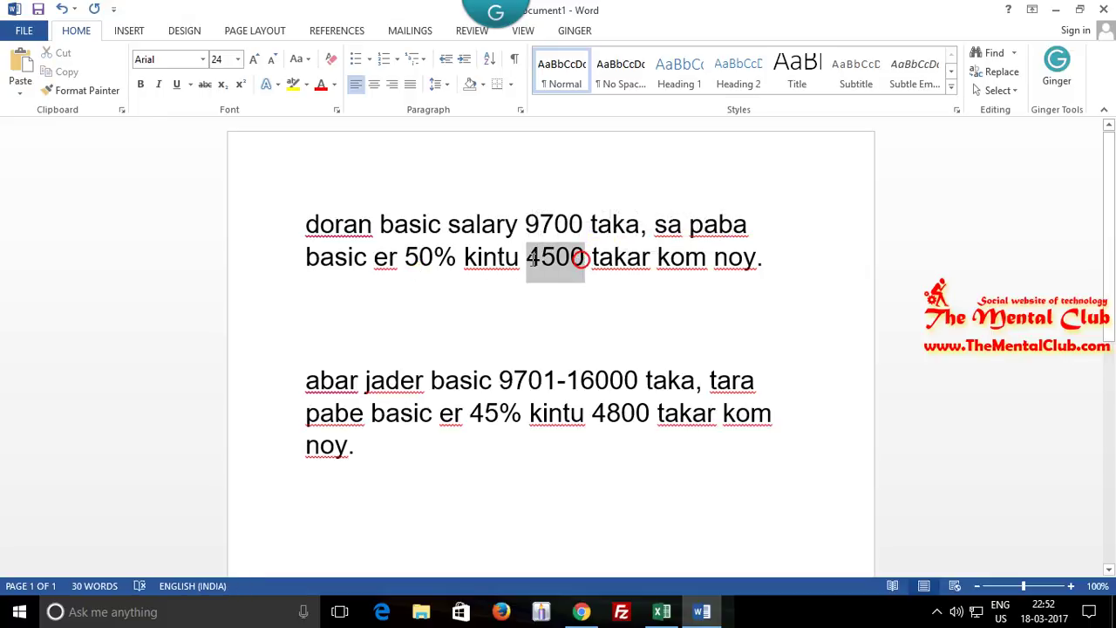
left_click(546, 288)
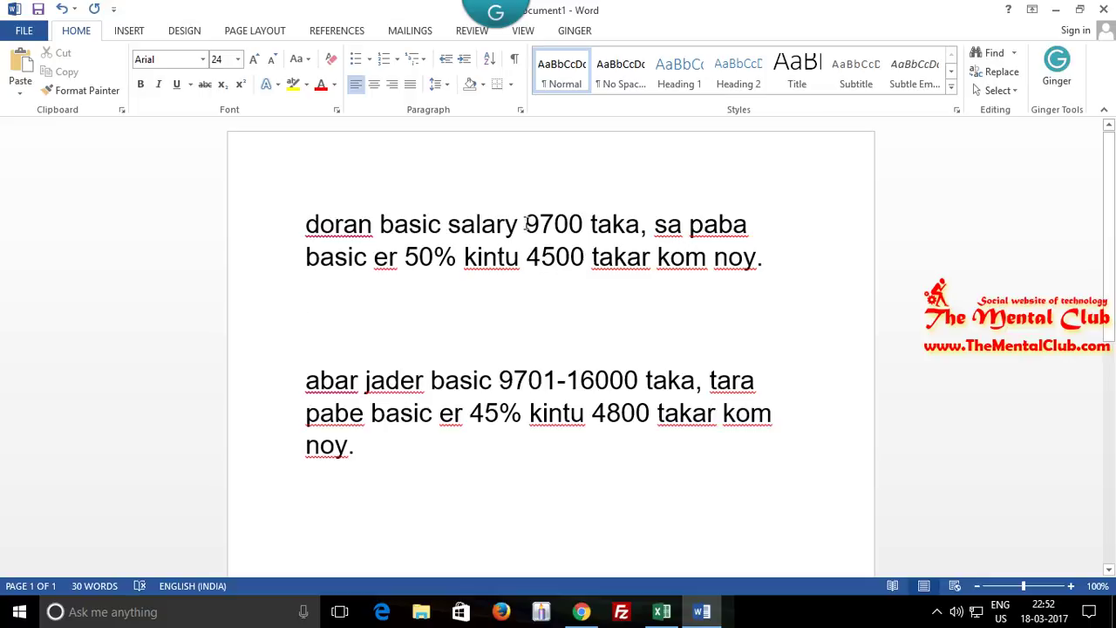
left_click_drag(525, 224, 583, 224)
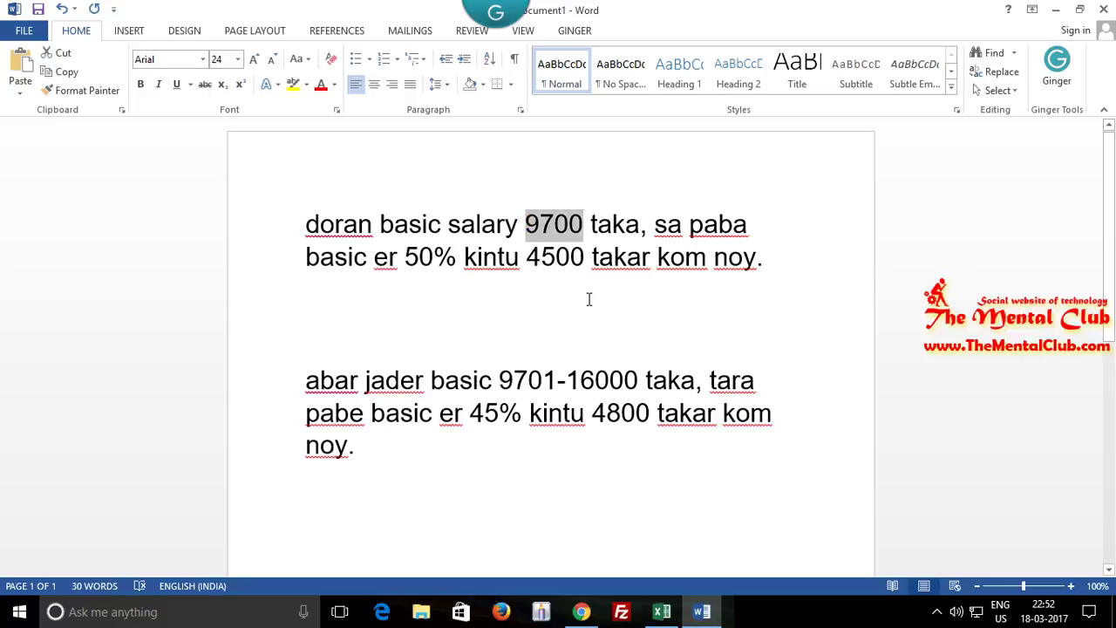
left_click(458, 258)
left_click(659, 619)
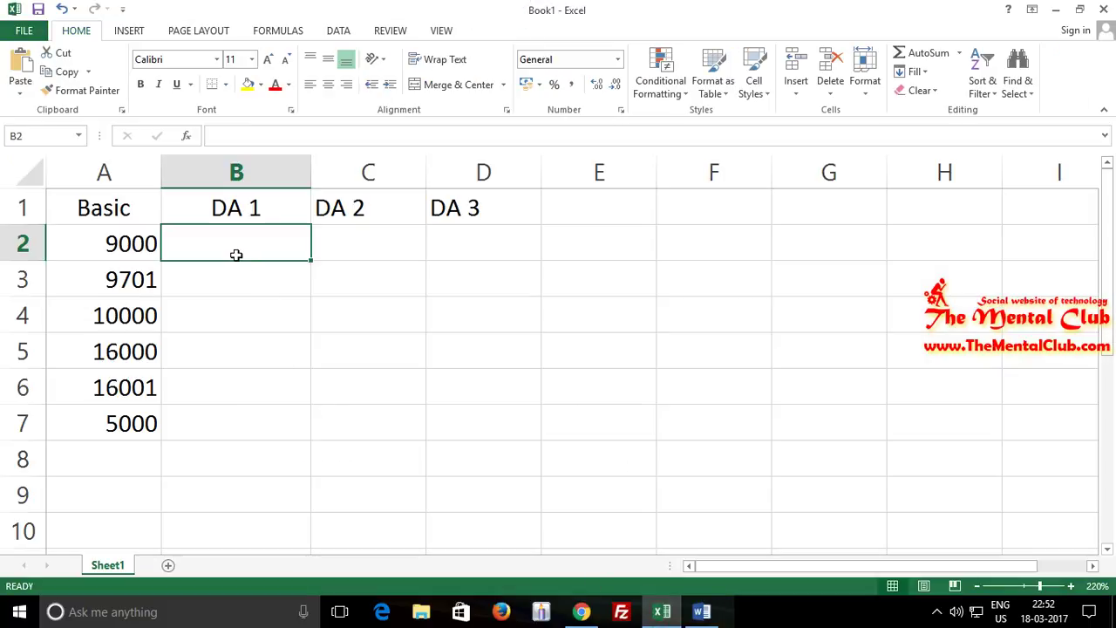
Step: Begin the IF formula in B2, trying an A2 condition before trimming back to =IF
type("=if")
key("Tab")
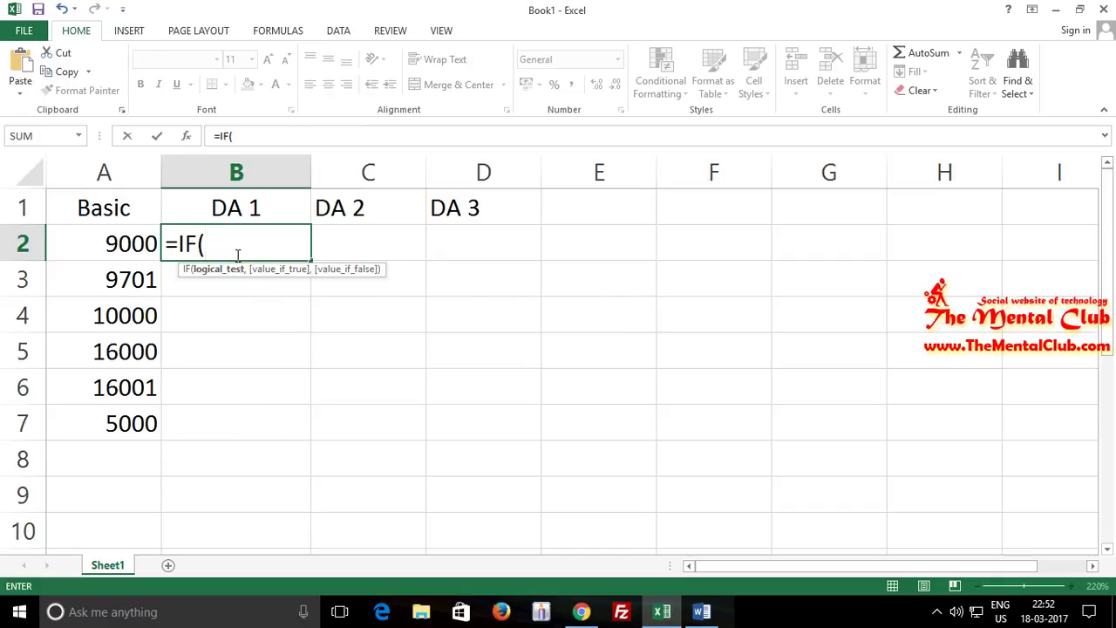
left_click(141, 243)
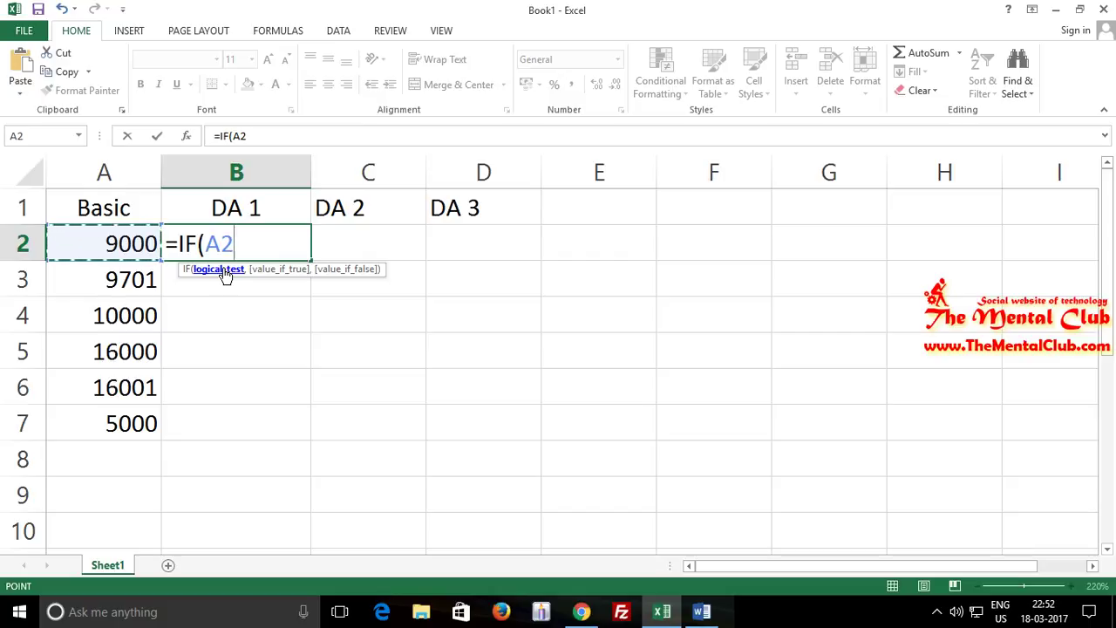
type(">")
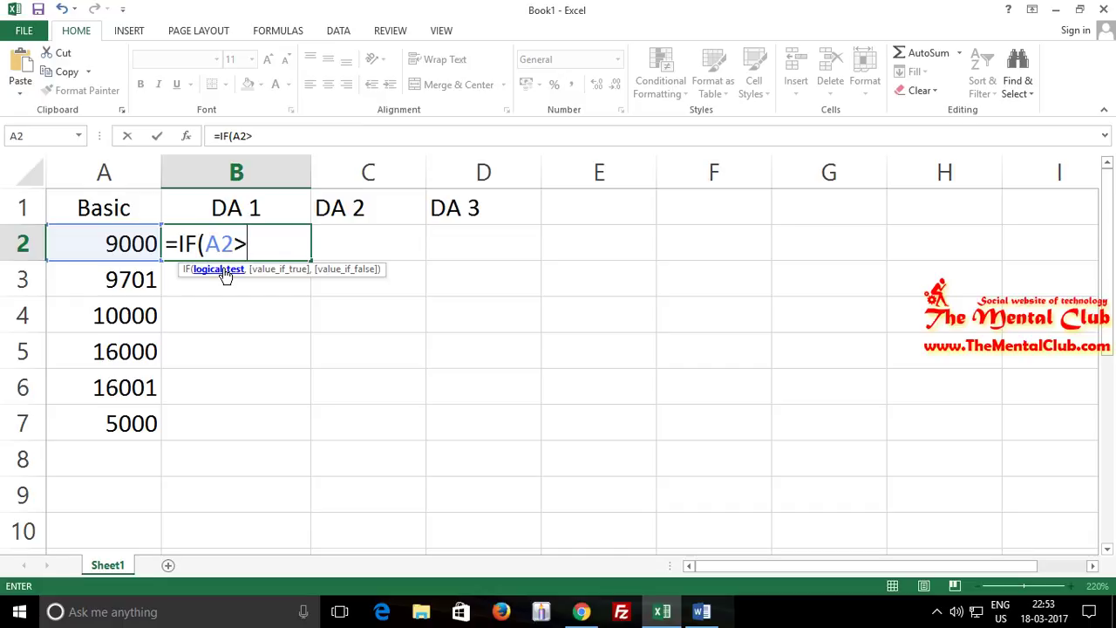
key("BackSpace")
key("BackSpace")
key("BackSpace")
key("BackSpace")
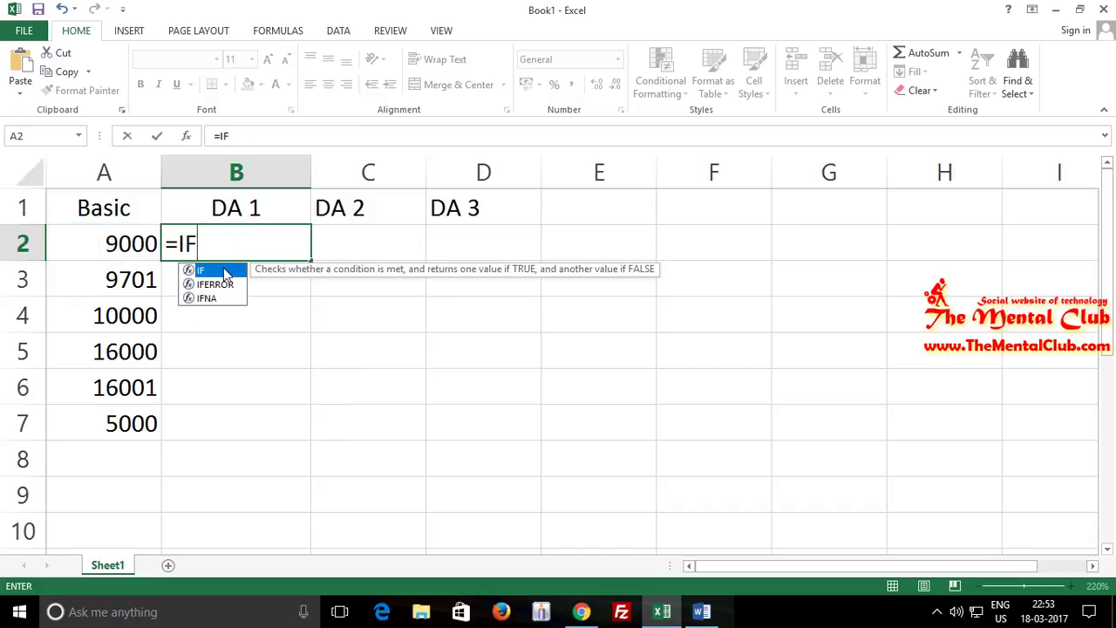
left_click(702, 611)
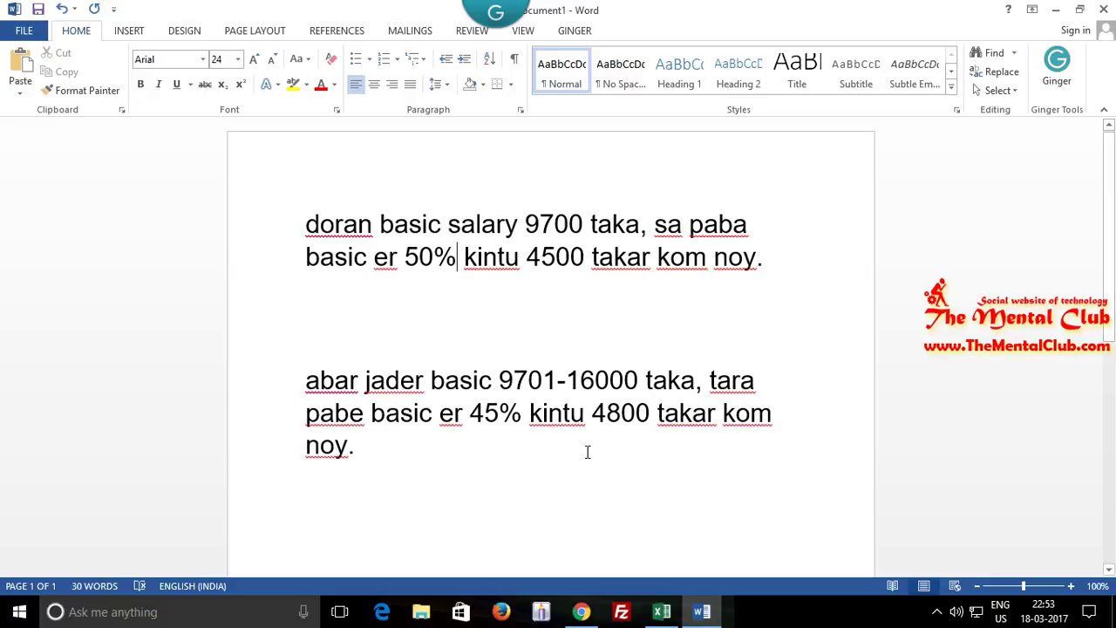
Step: Check the YouTube comment and the 4500 minimum in the Word notes before returning to Excel
left_click(706, 615)
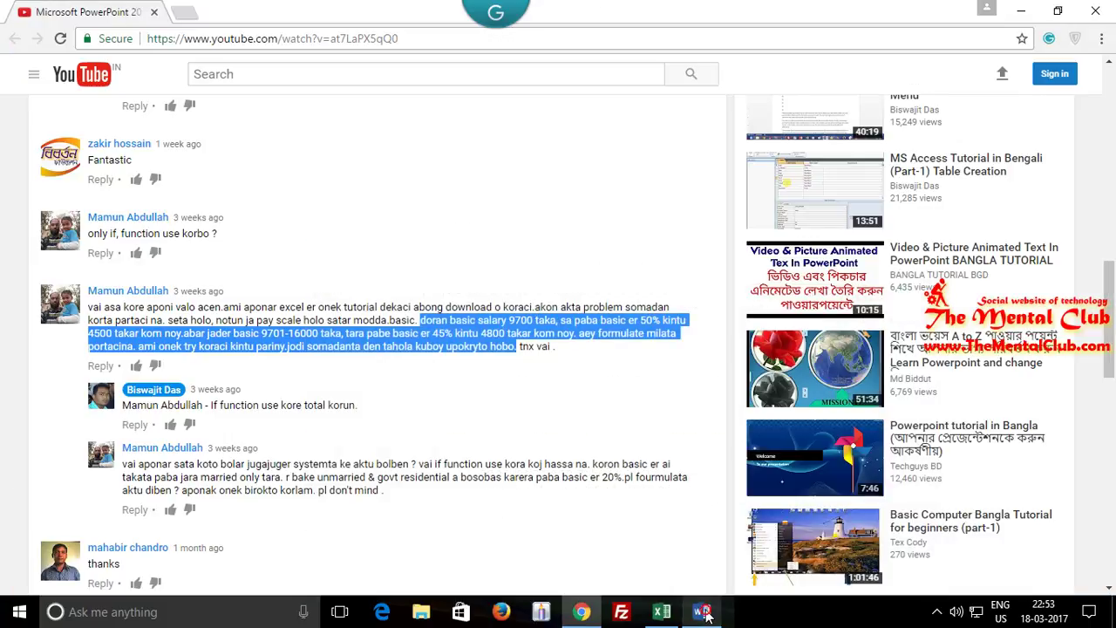
left_click(707, 615)
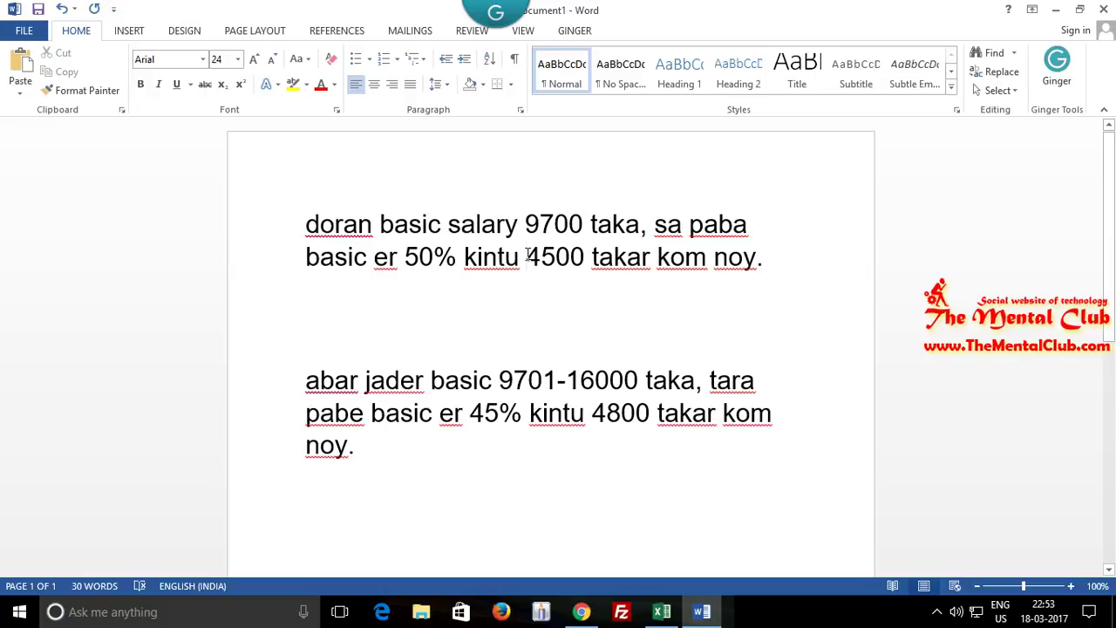
left_click_drag(528, 256, 584, 257)
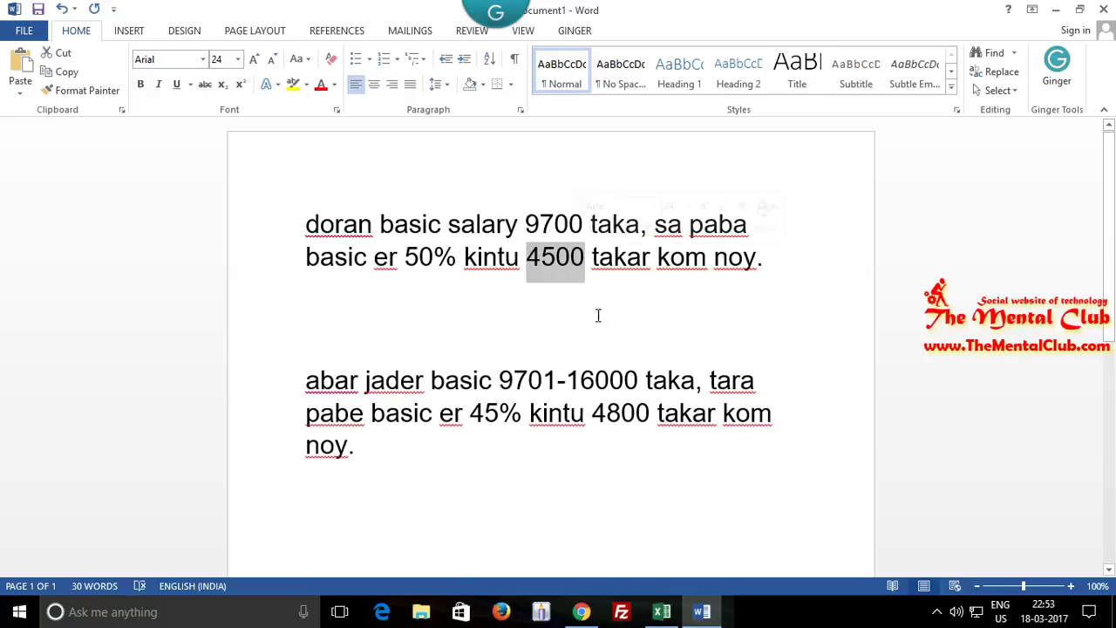
left_click(701, 611)
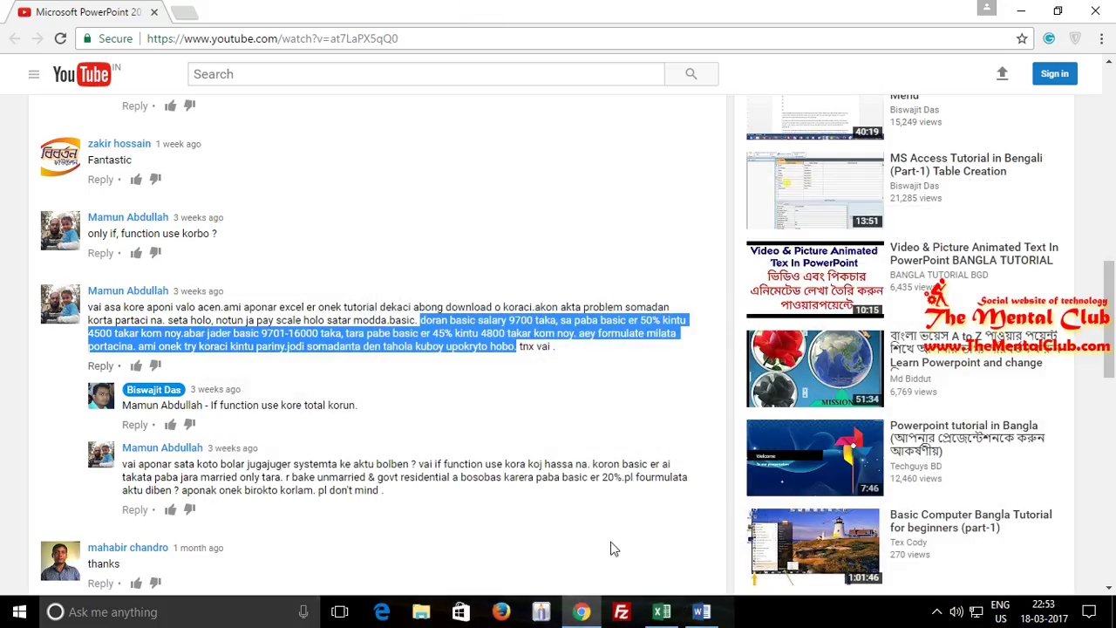
left_click(662, 611)
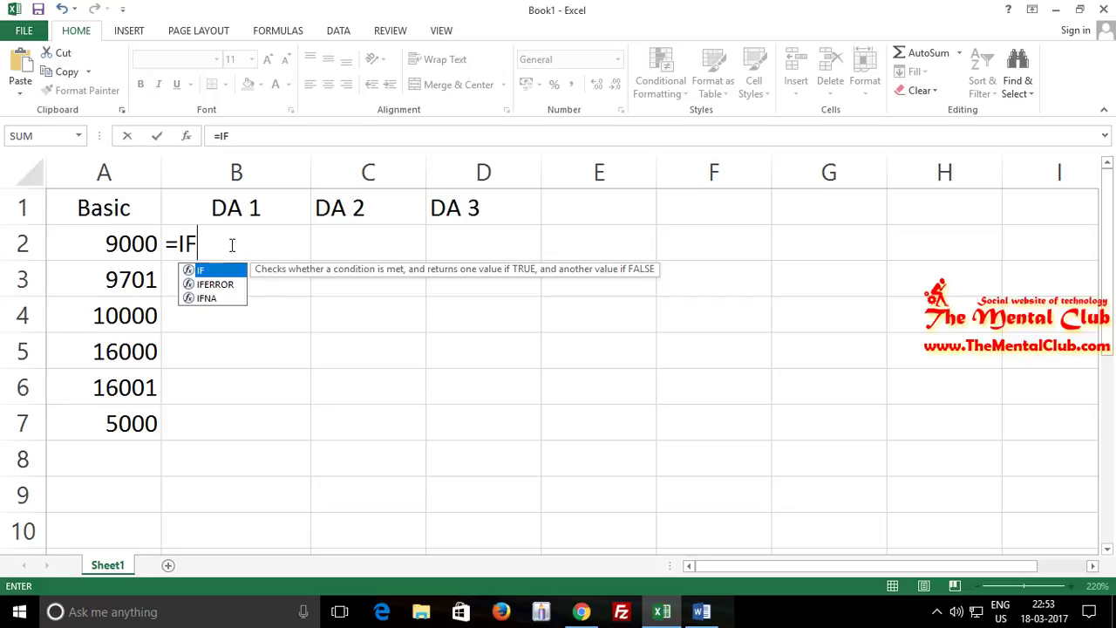
Step: Complete B2 as =IF(A2*50%>=4500,A2*50%,4500), giving 4500 for the 9000 basic
type("(")
left_click(138, 243)
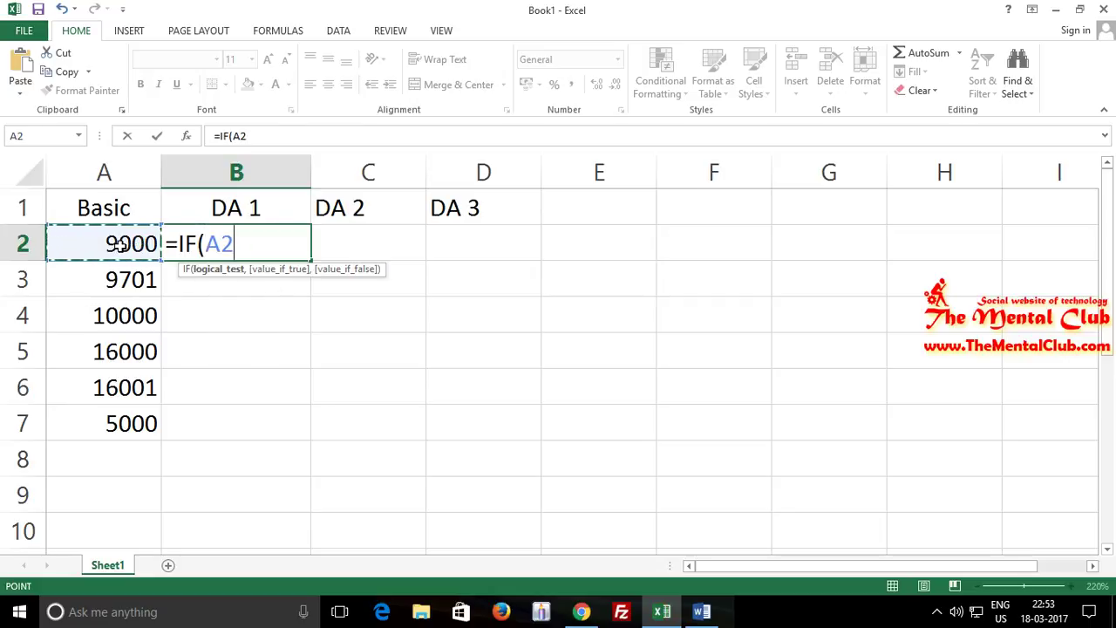
type("*50%")
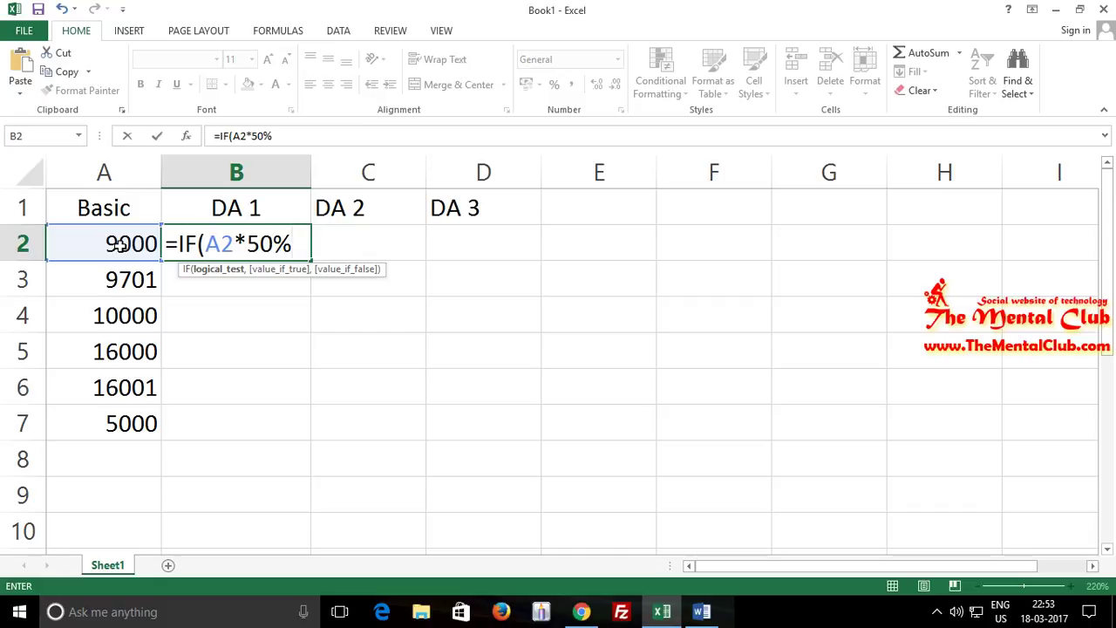
type(">=")
type("4500")
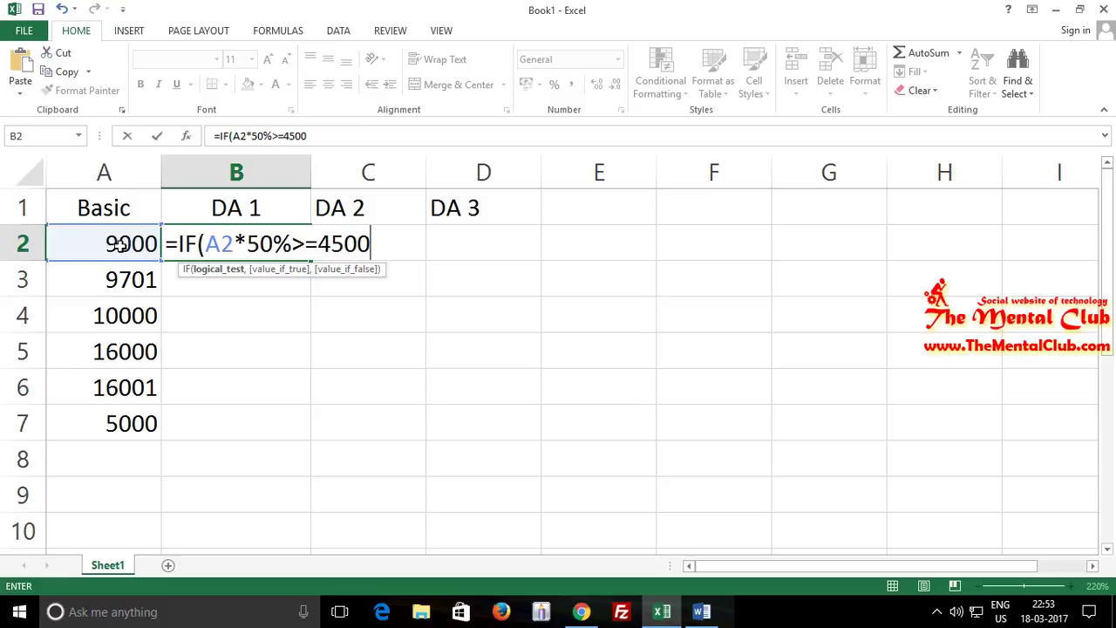
type(",")
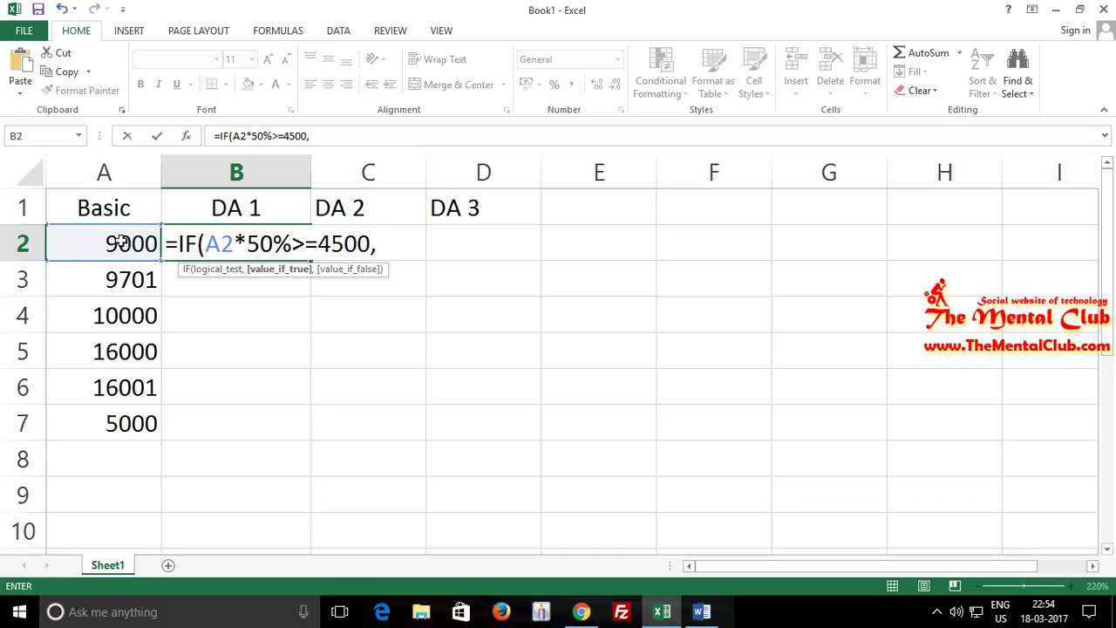
left_click(121, 243)
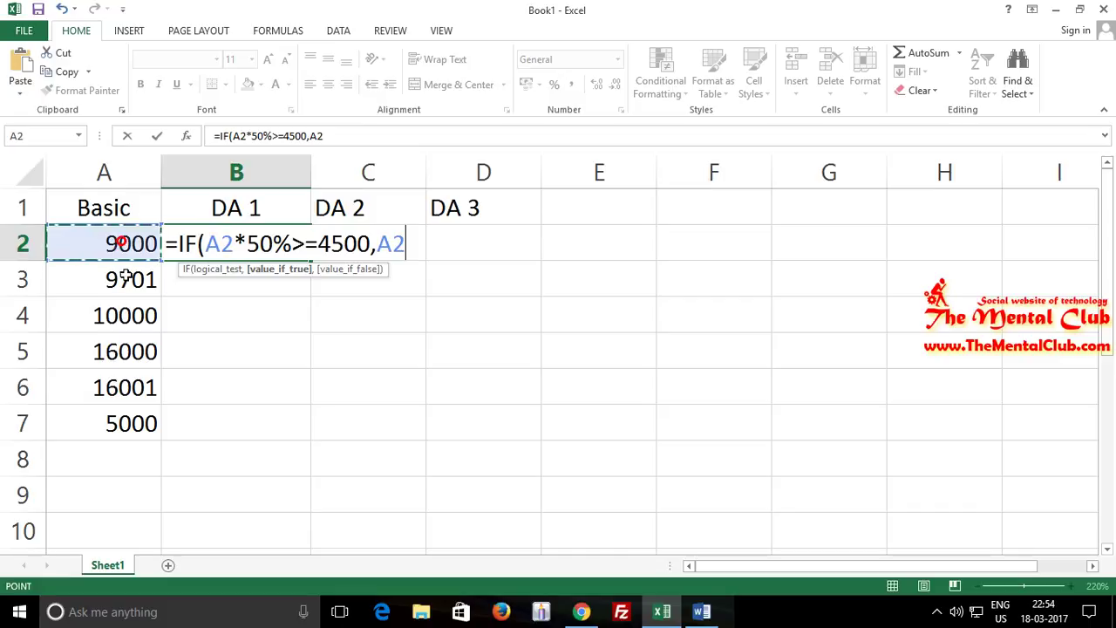
type("*")
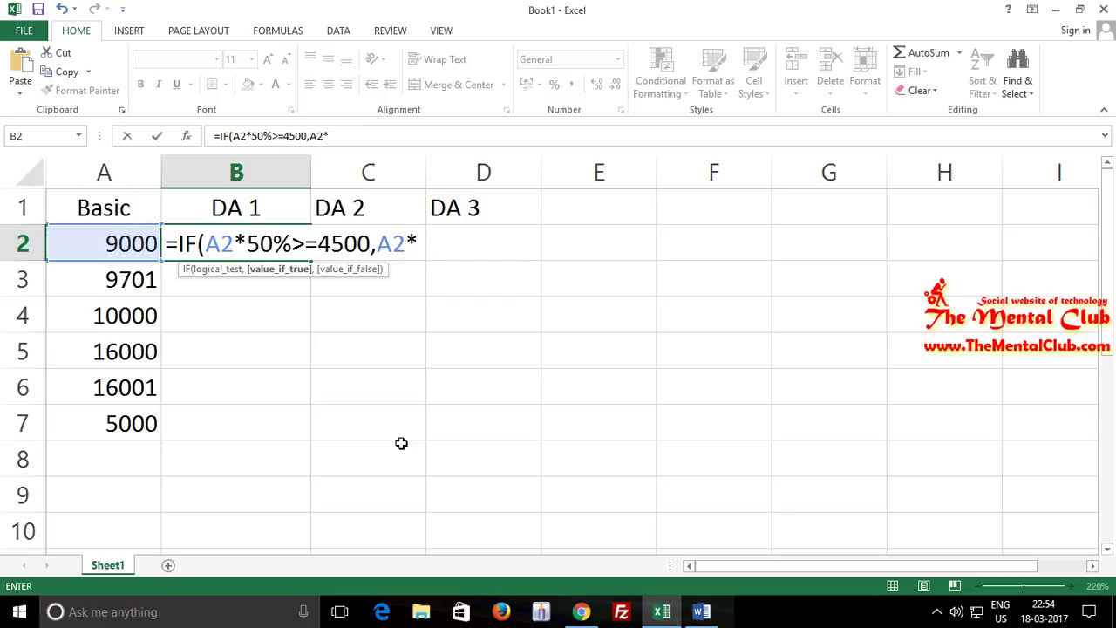
type("50")
type("%")
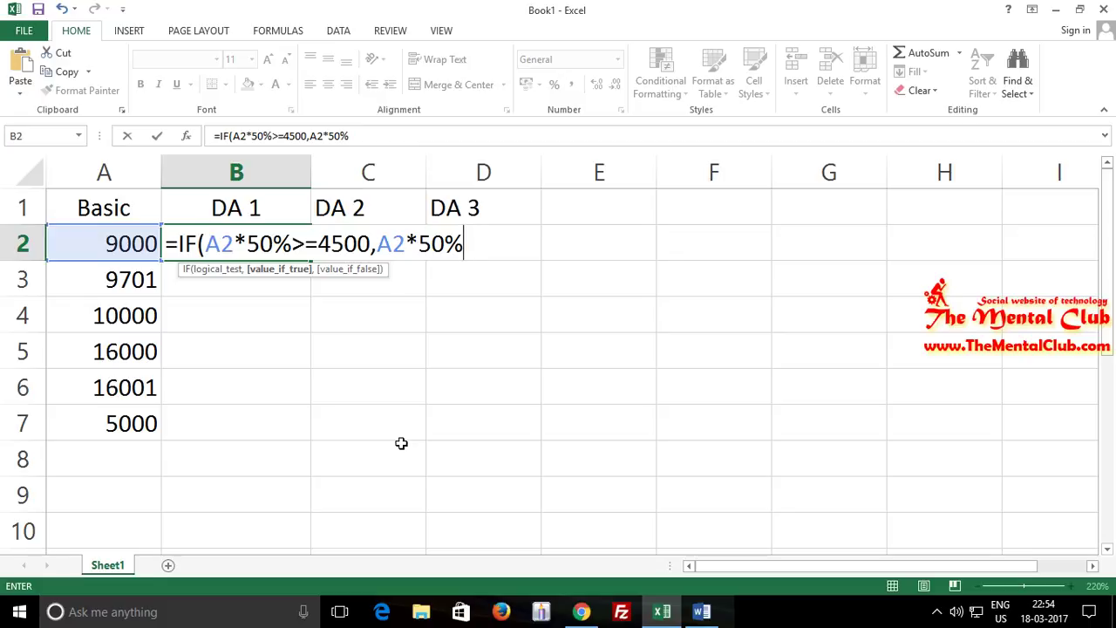
type(",")
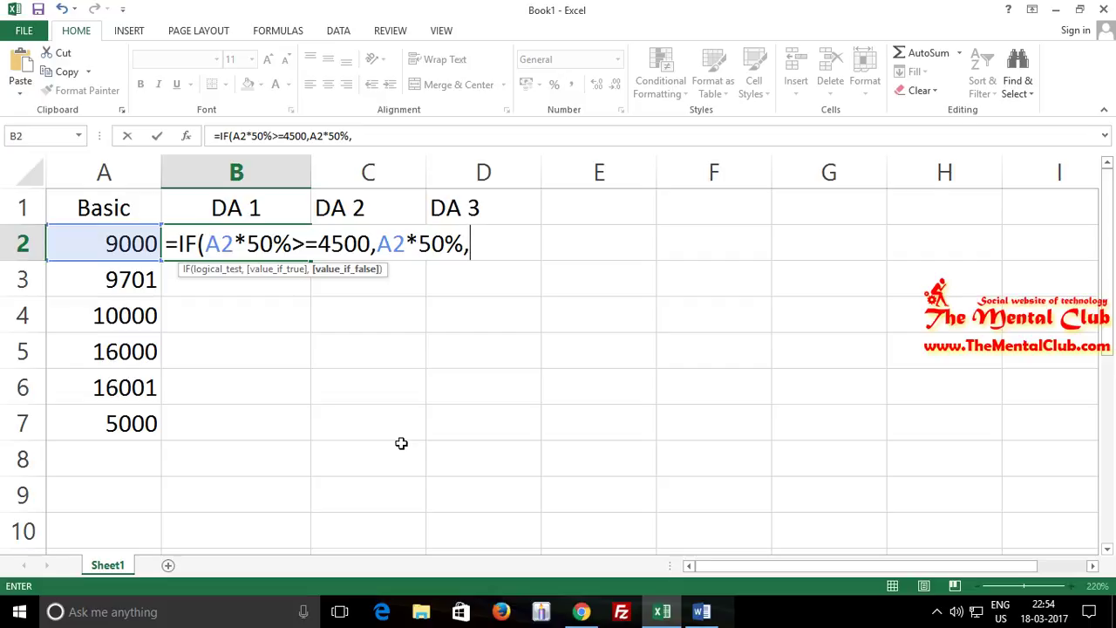
type("4500")
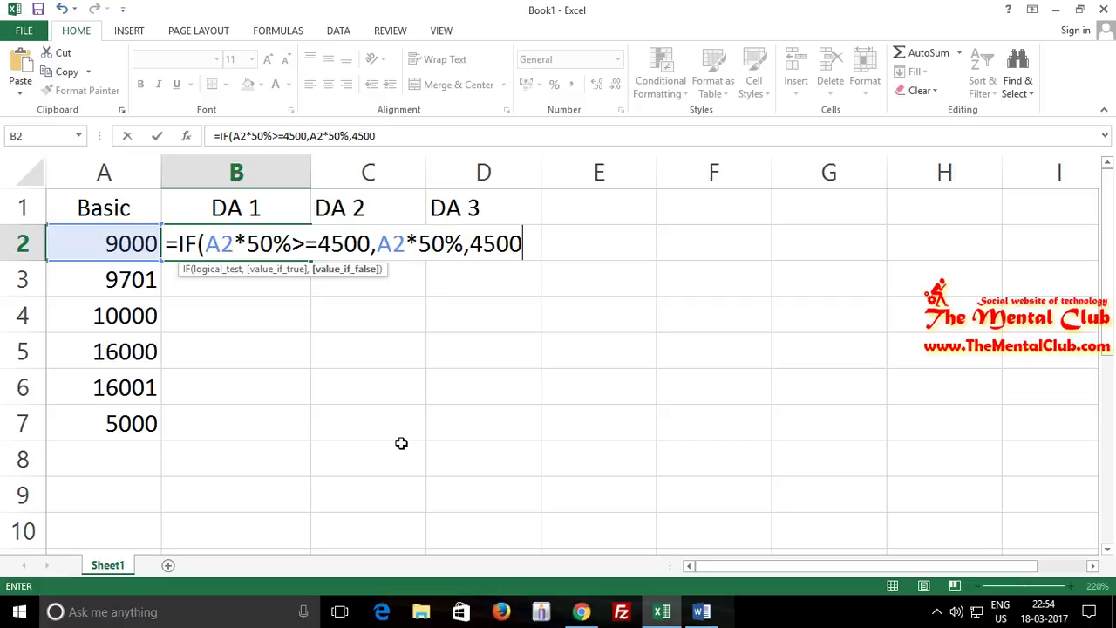
type(")")
key("Return")
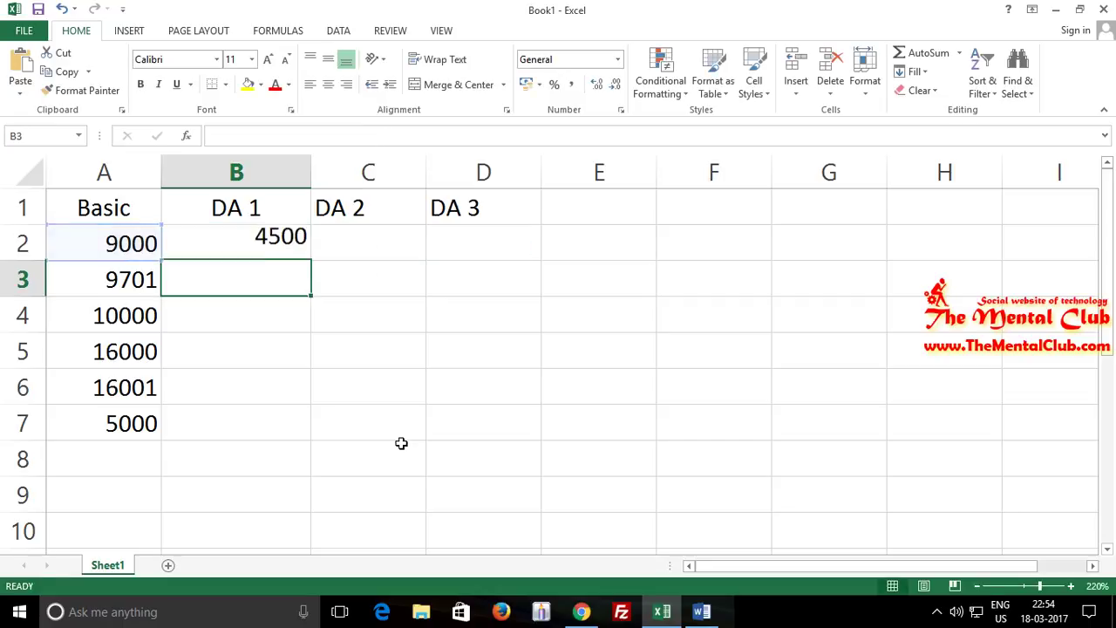
Step: Copy the DA 1 formula in B2 down the column through B8
left_click(198, 247)
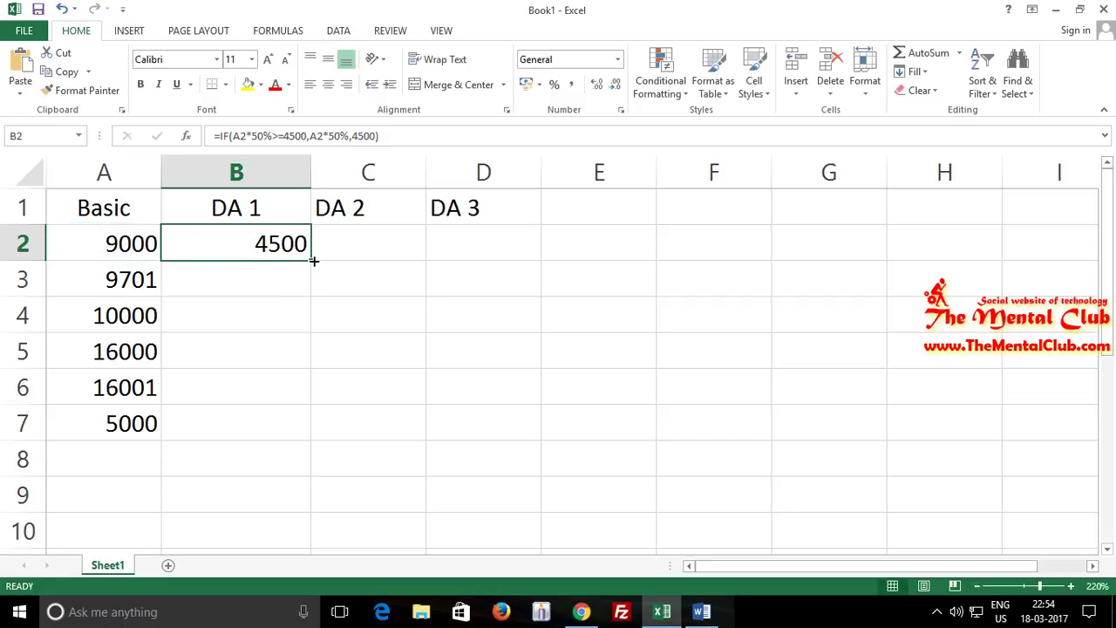
double_click(314, 261)
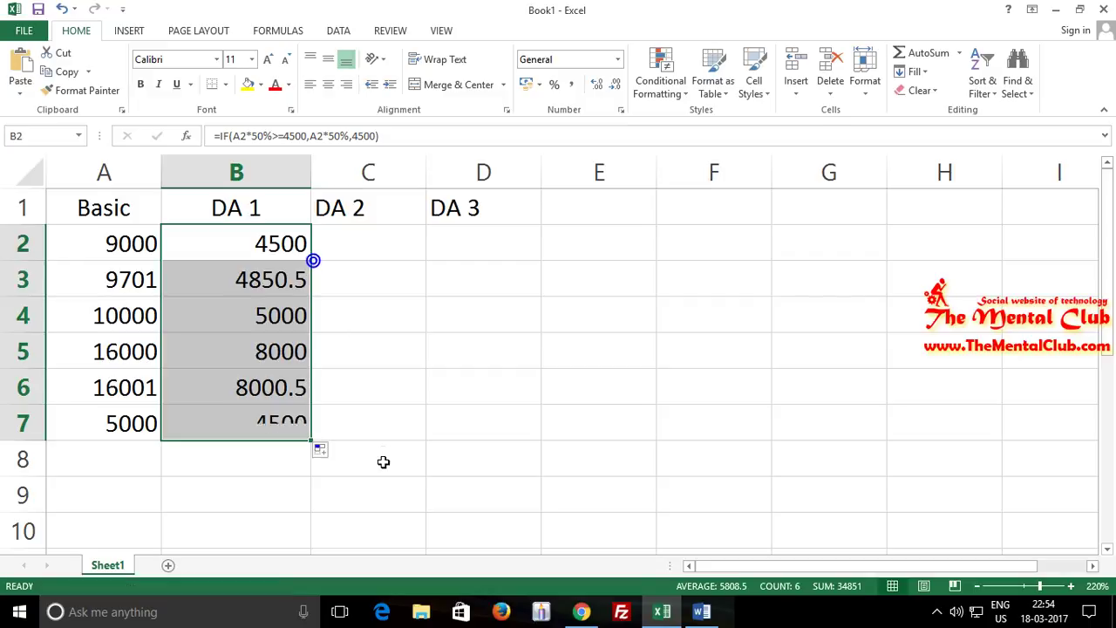
left_click(127, 428)
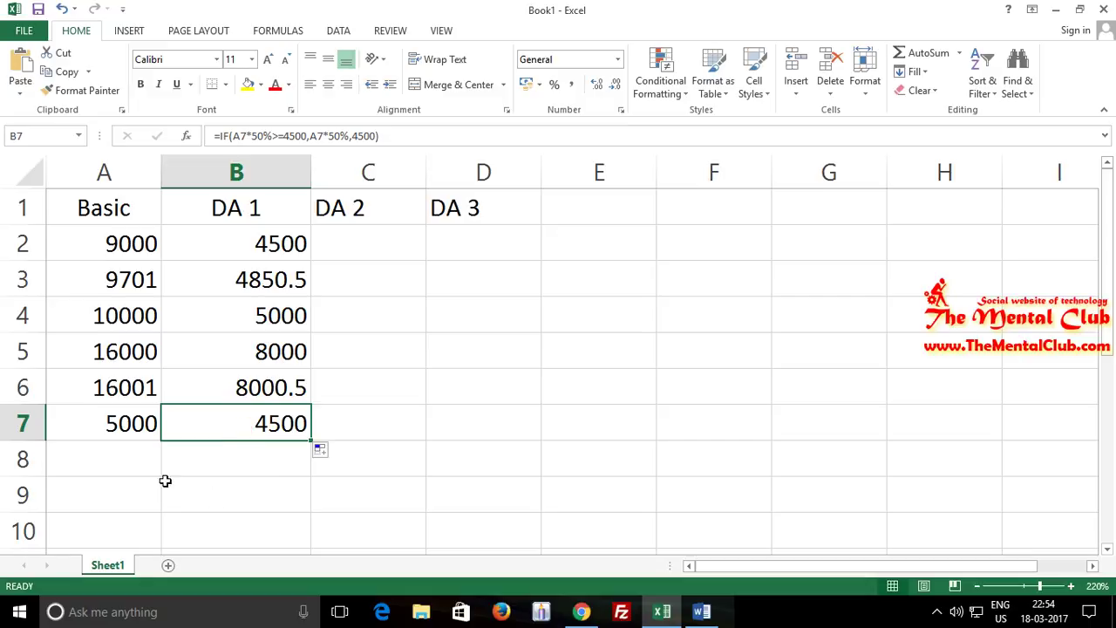
Step: Enter a new Basic of 8000 in A8 and confirm its DA 1 shows 4500
left_click(131, 459)
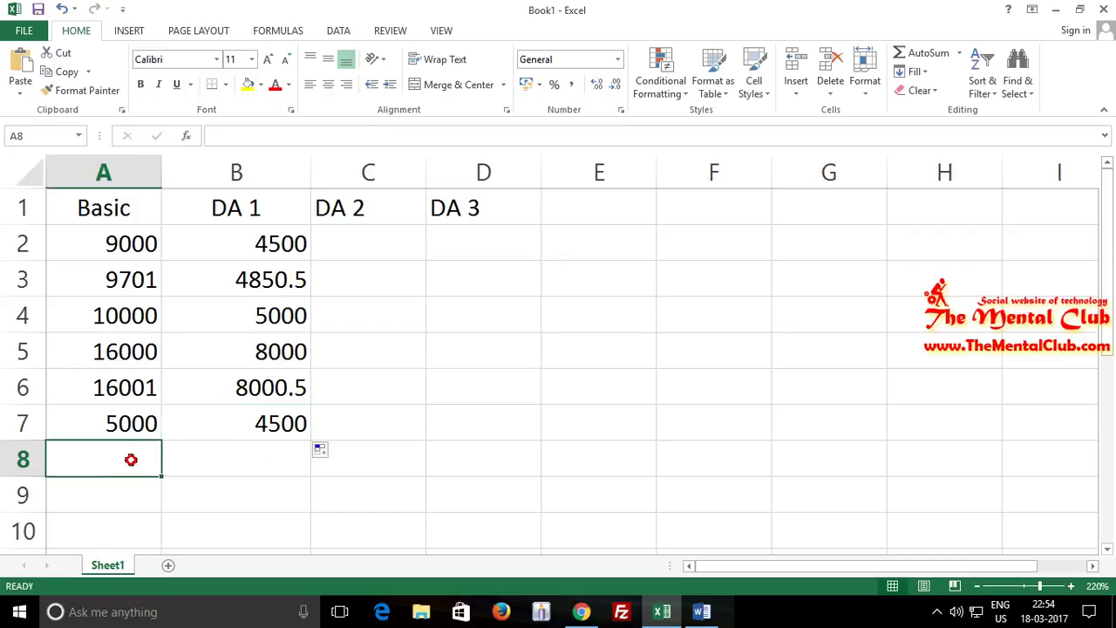
type("8000")
key("Return")
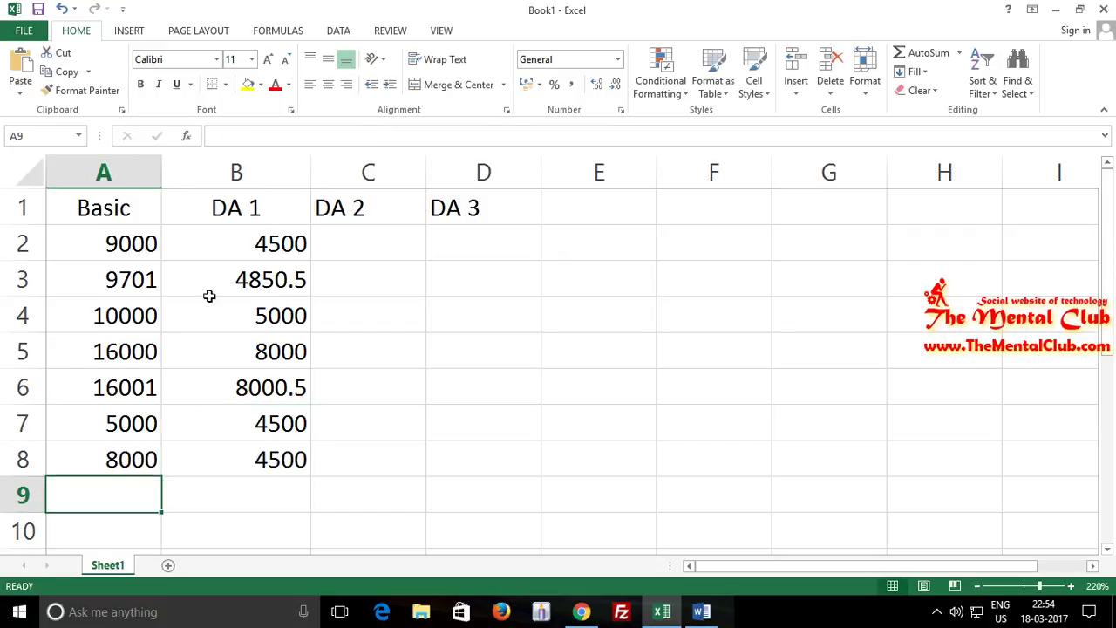
left_click(285, 468)
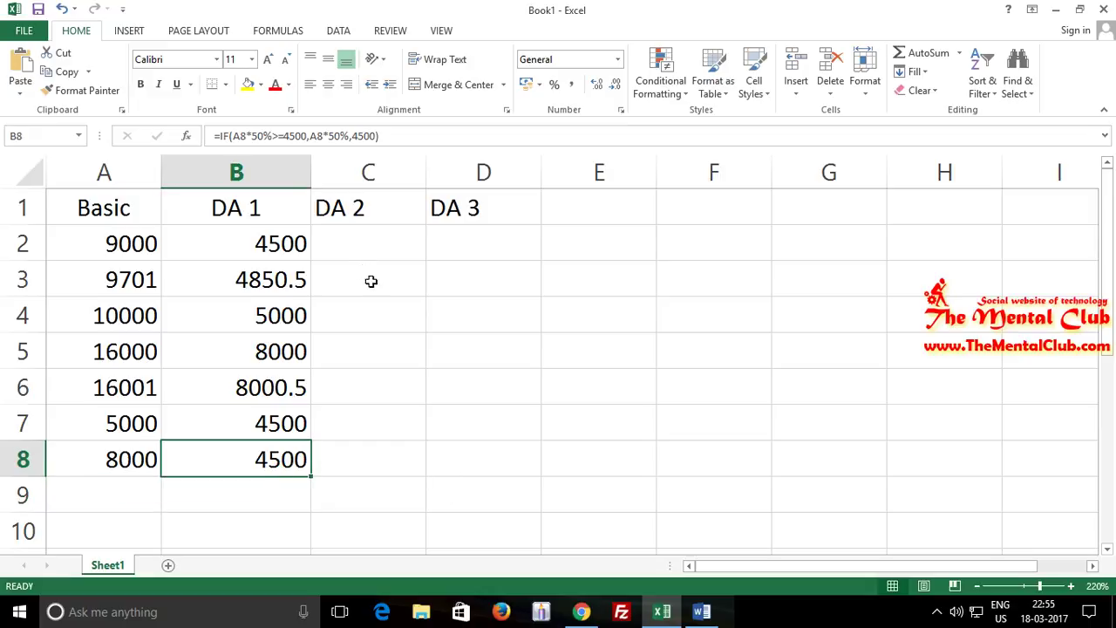
left_click(285, 248)
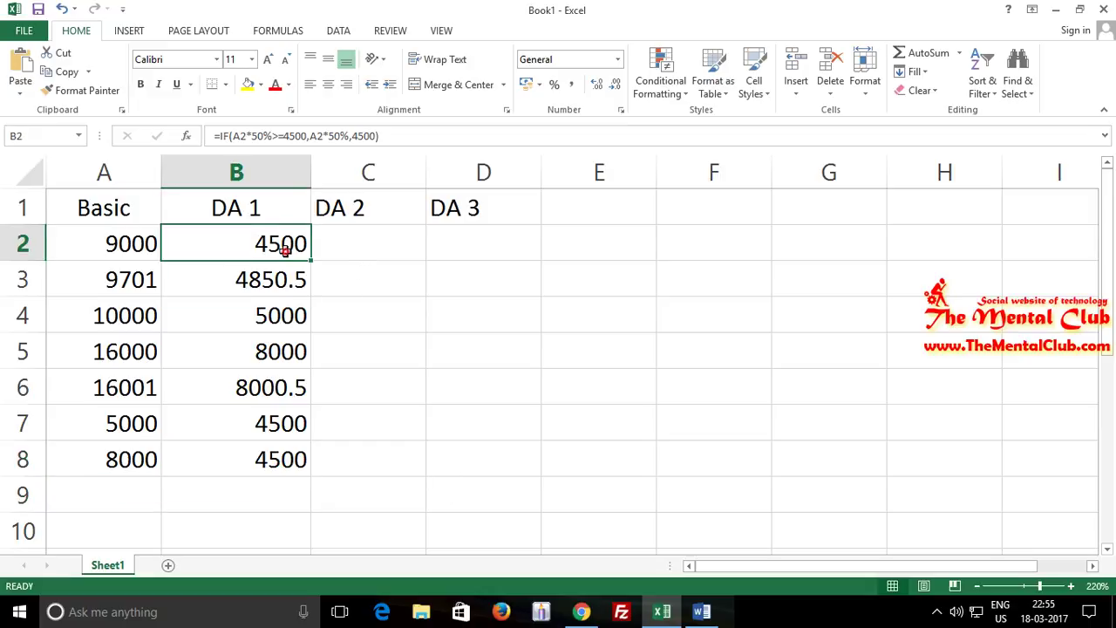
left_click(370, 244)
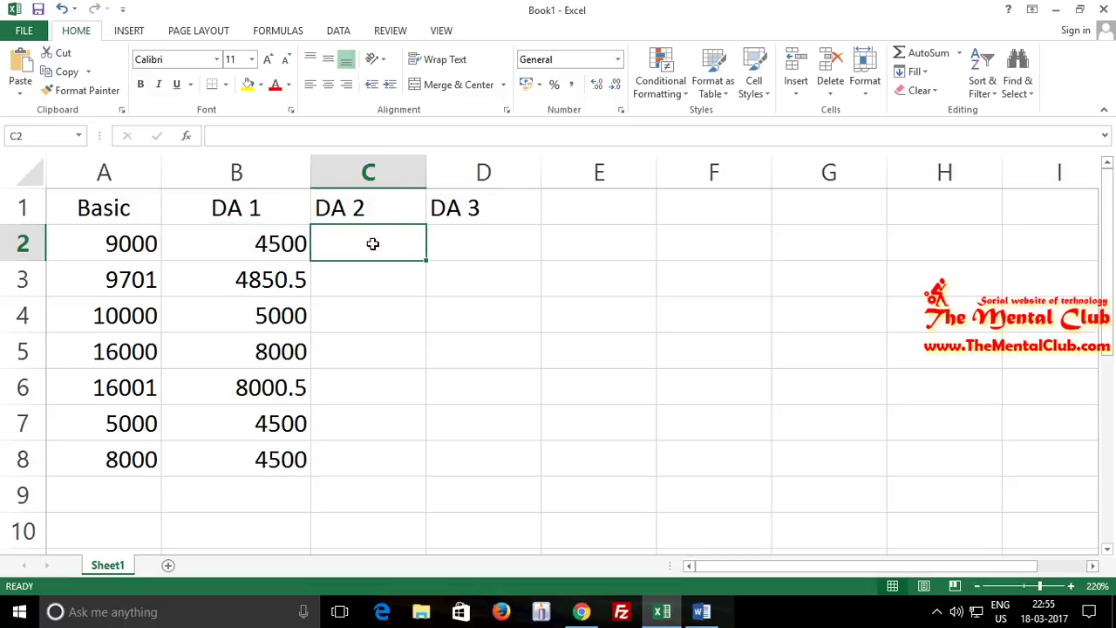
left_click(700, 612)
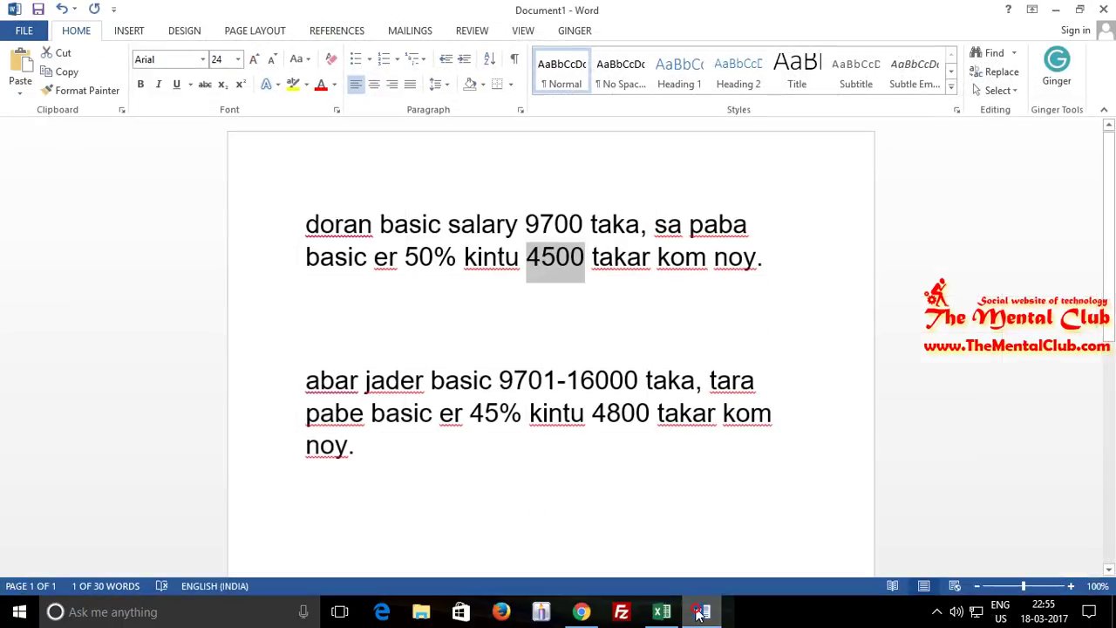
left_click(518, 418)
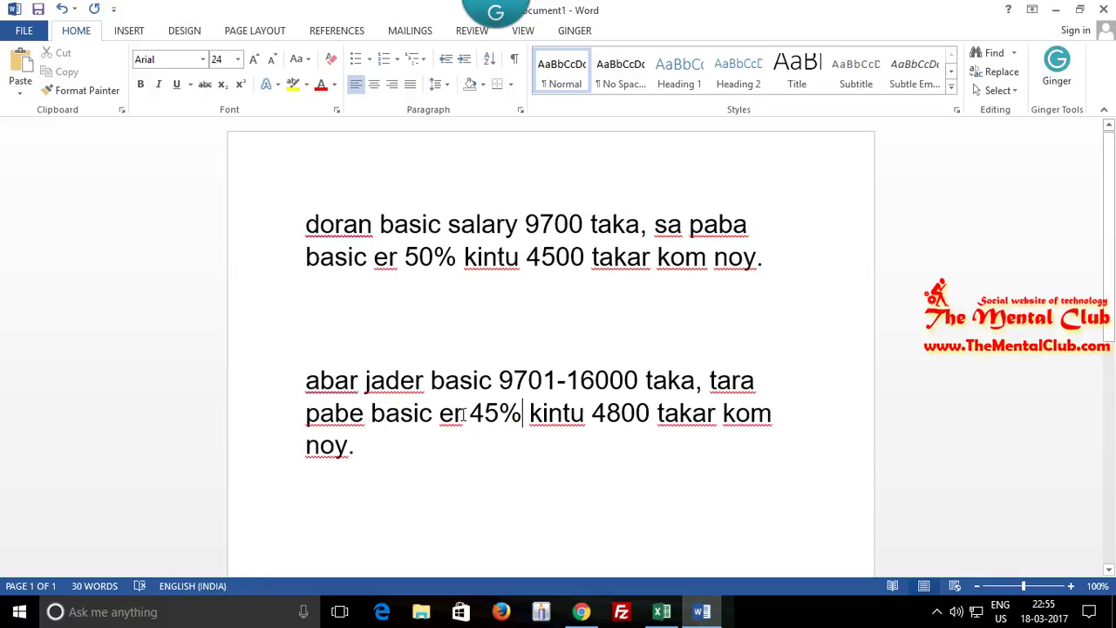
left_click_drag(470, 416, 623, 422)
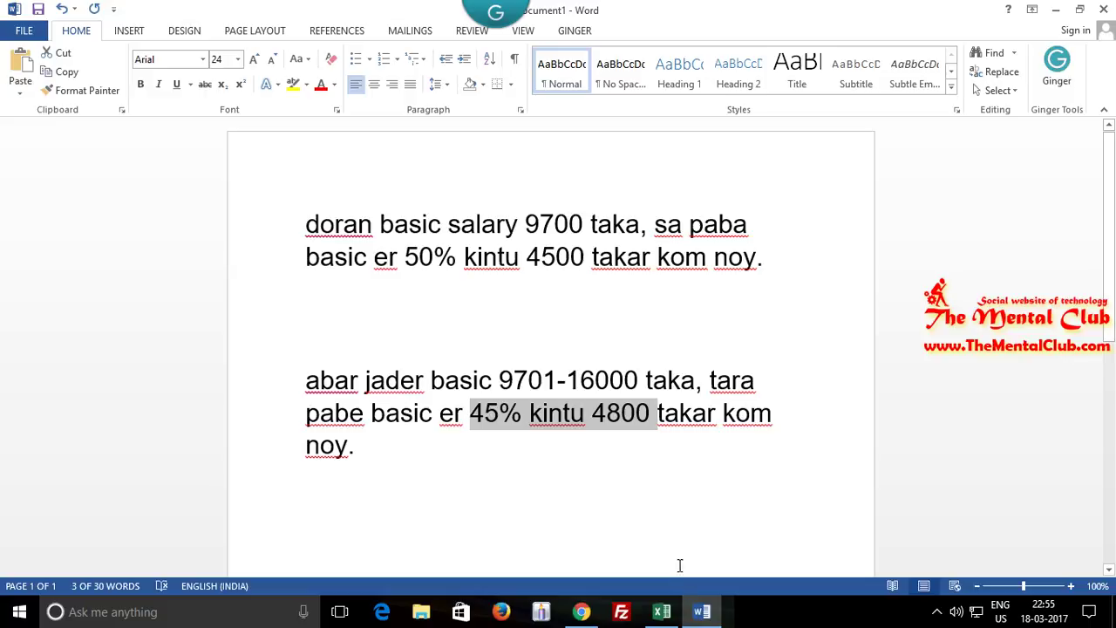
left_click(661, 611)
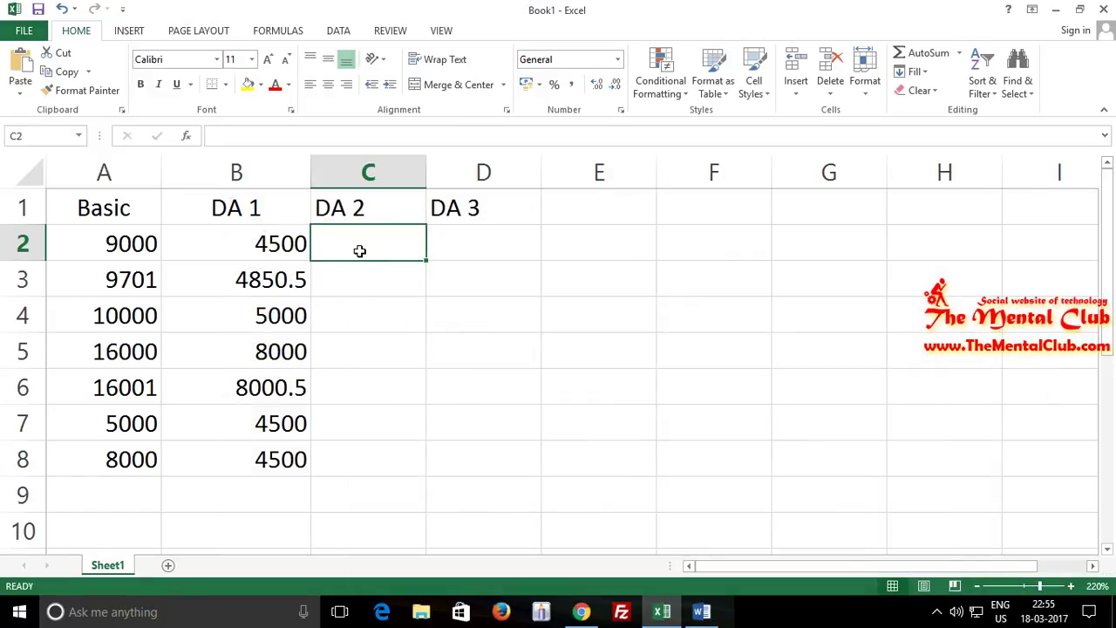
Step: Start an IF formula in C2 whose condition references the Basic in A2
type("=")
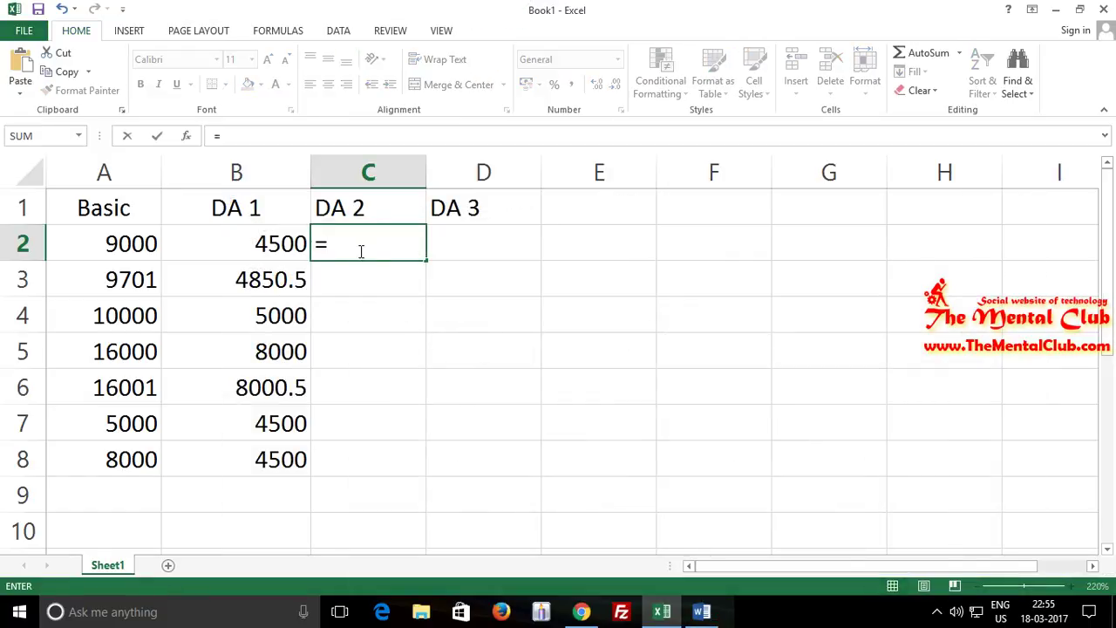
type("i")
key("Tab")
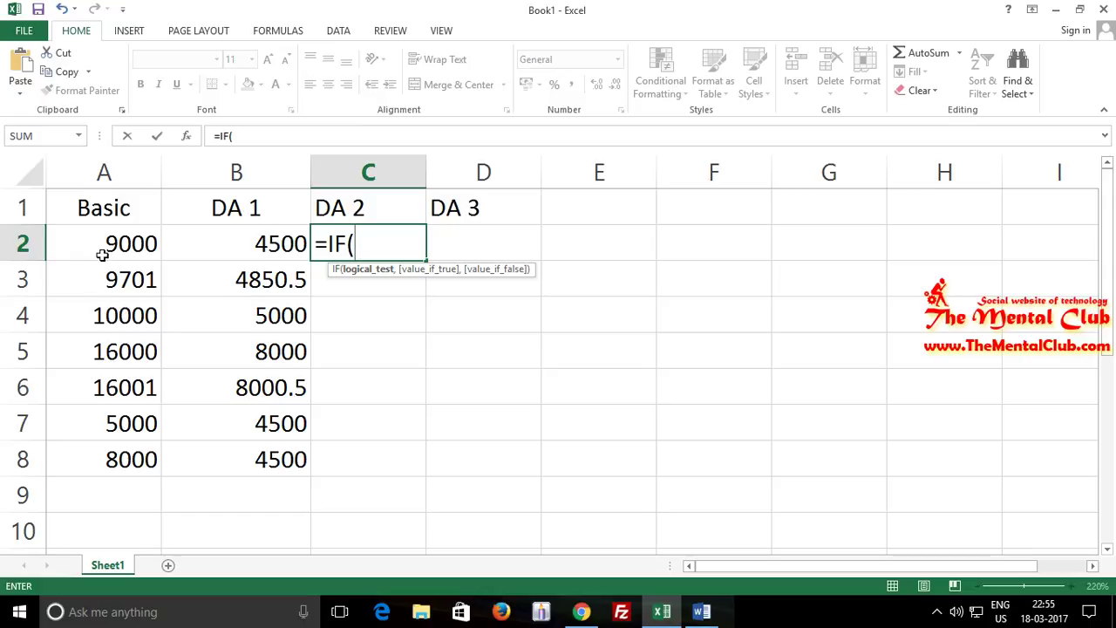
left_click(107, 247)
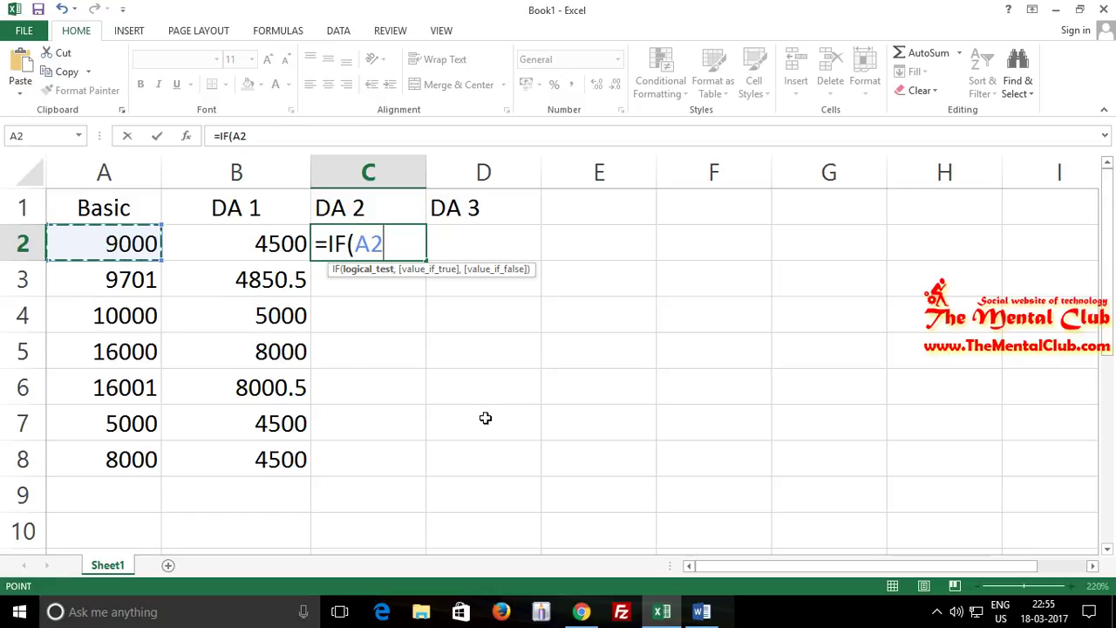
type("<")
key("BackSpace")
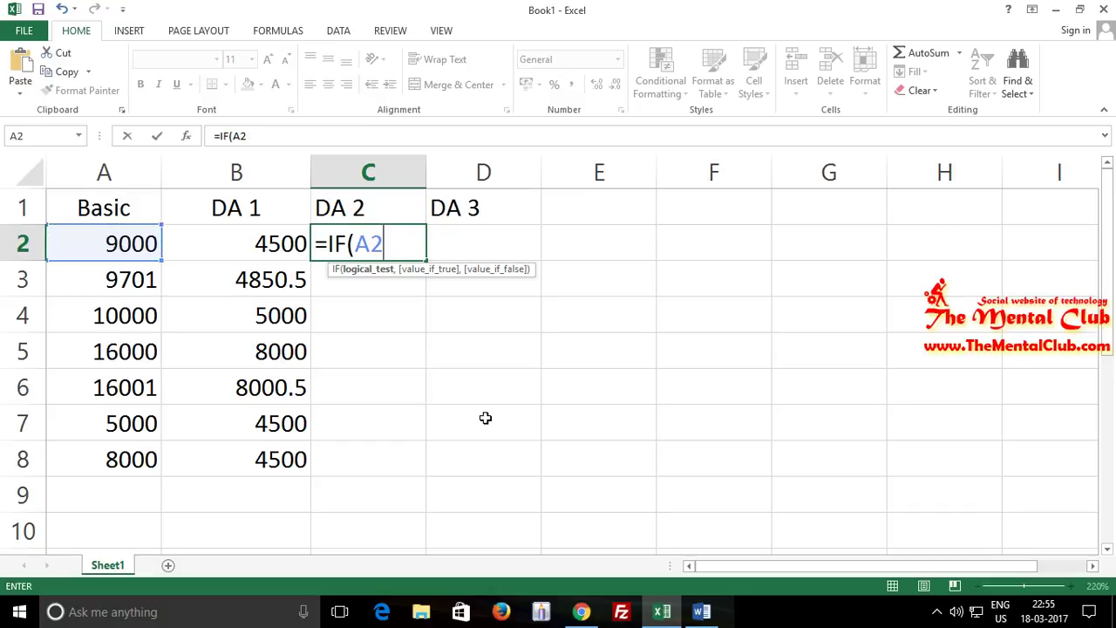
type(">=")
key("BackSpace")
key("BackSpace")
key("BackSpace")
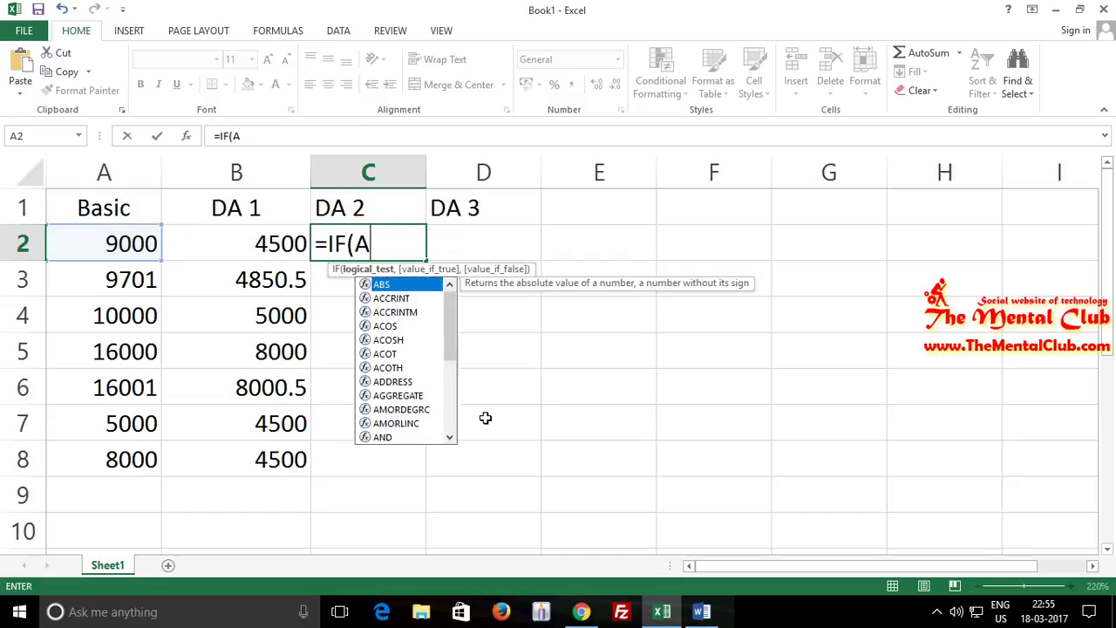
key("BackSpace")
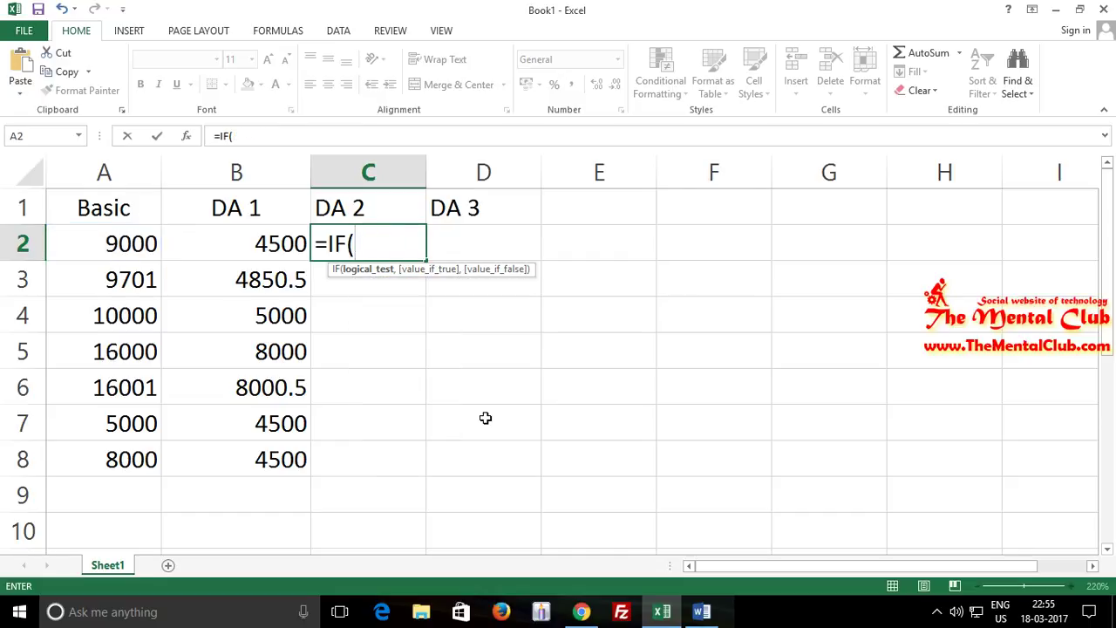
left_click(137, 243)
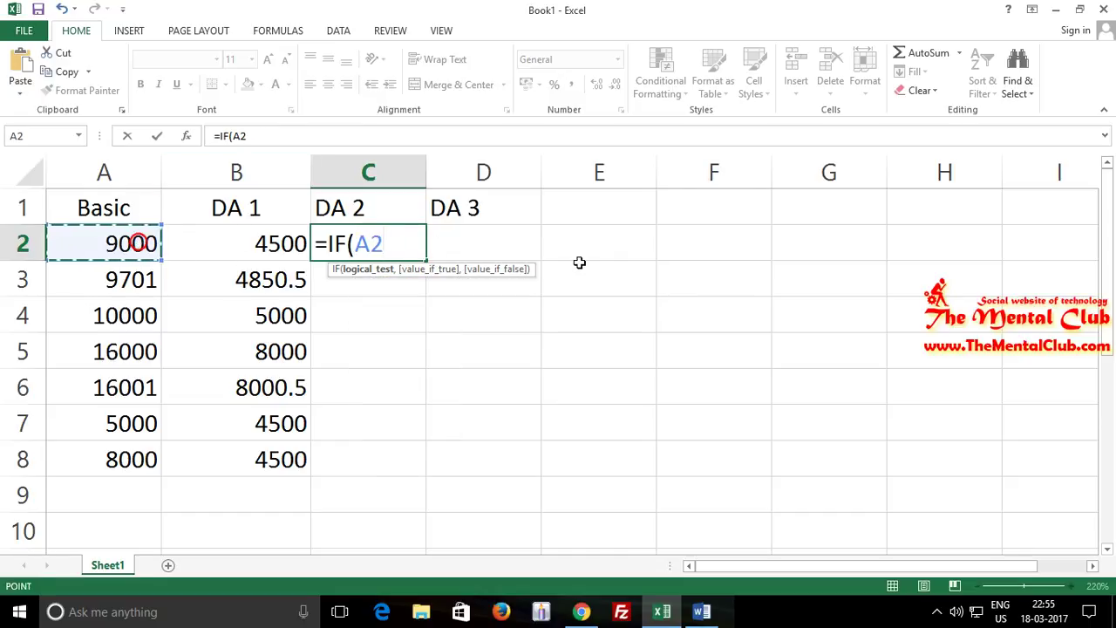
Step: Complete C2 as =IF(A2*45%>=4800,A2*45%,4800) and commit it
type("*45")
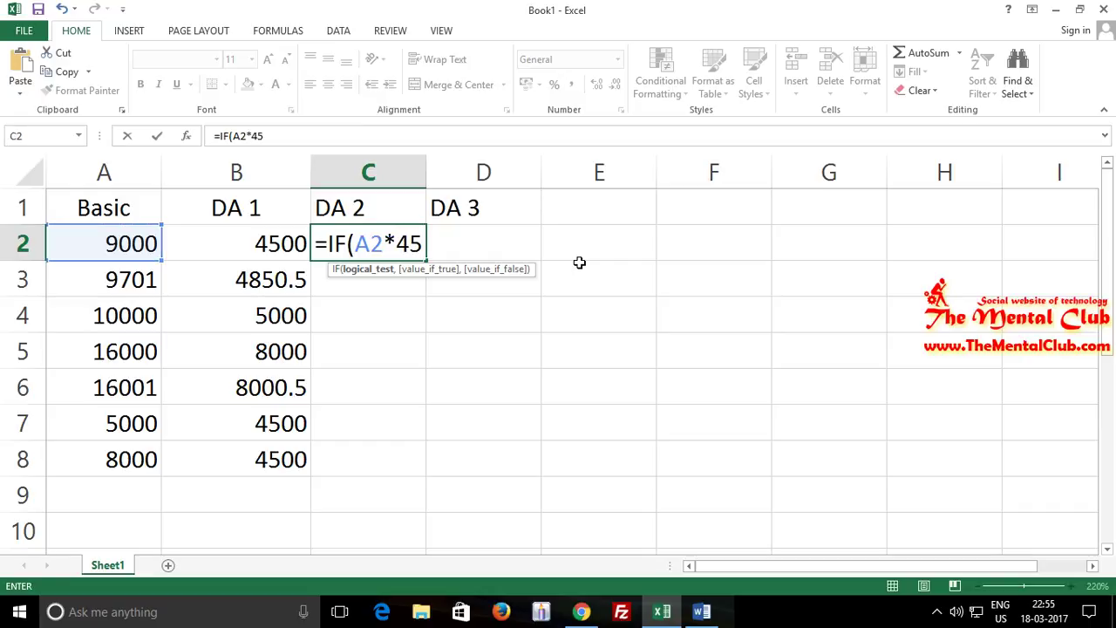
type("%")
type(">=")
type("4800")
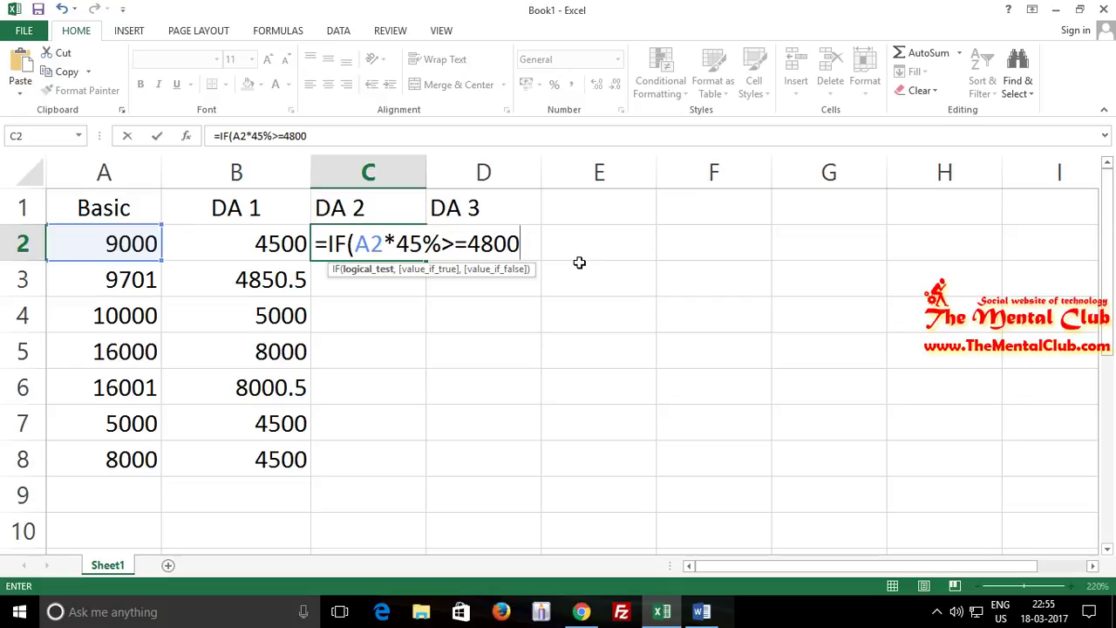
type(",")
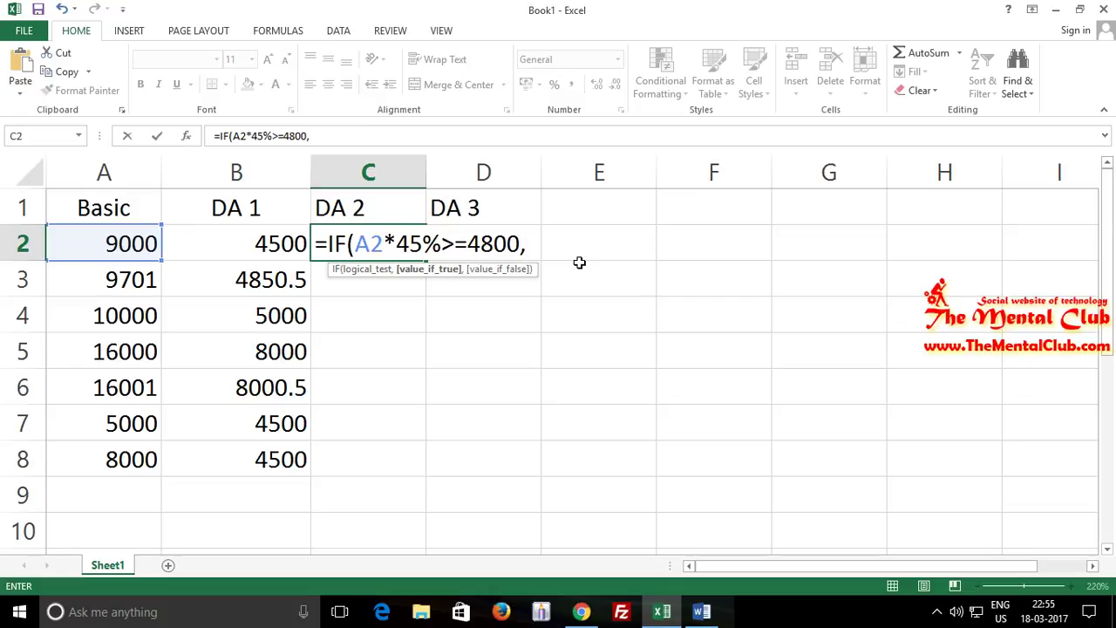
left_click(118, 239)
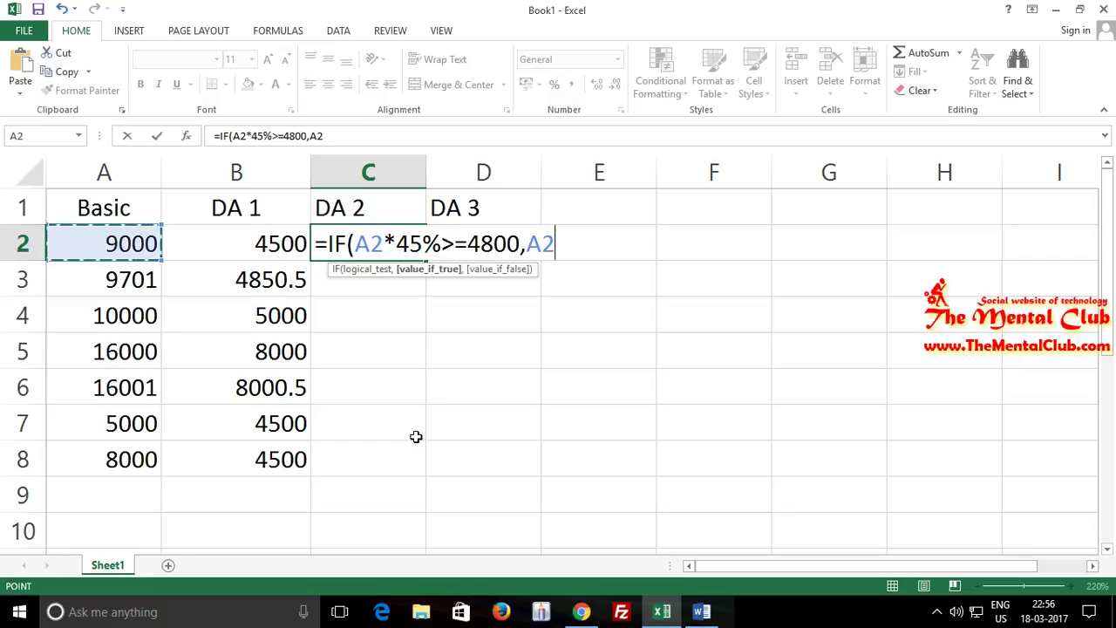
type("*45")
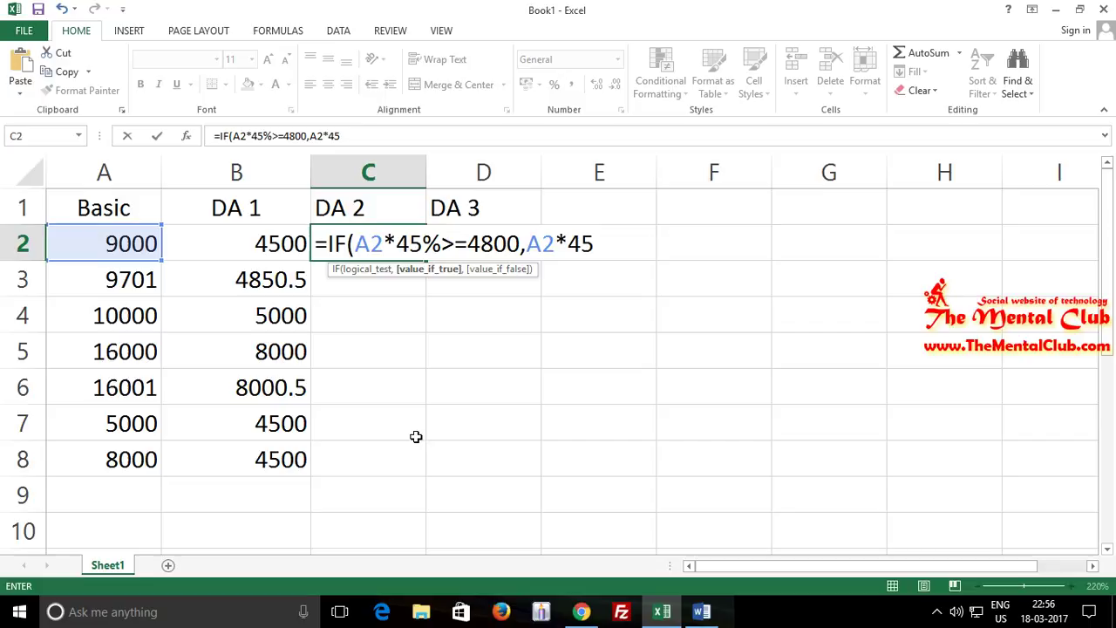
type("%")
type(",")
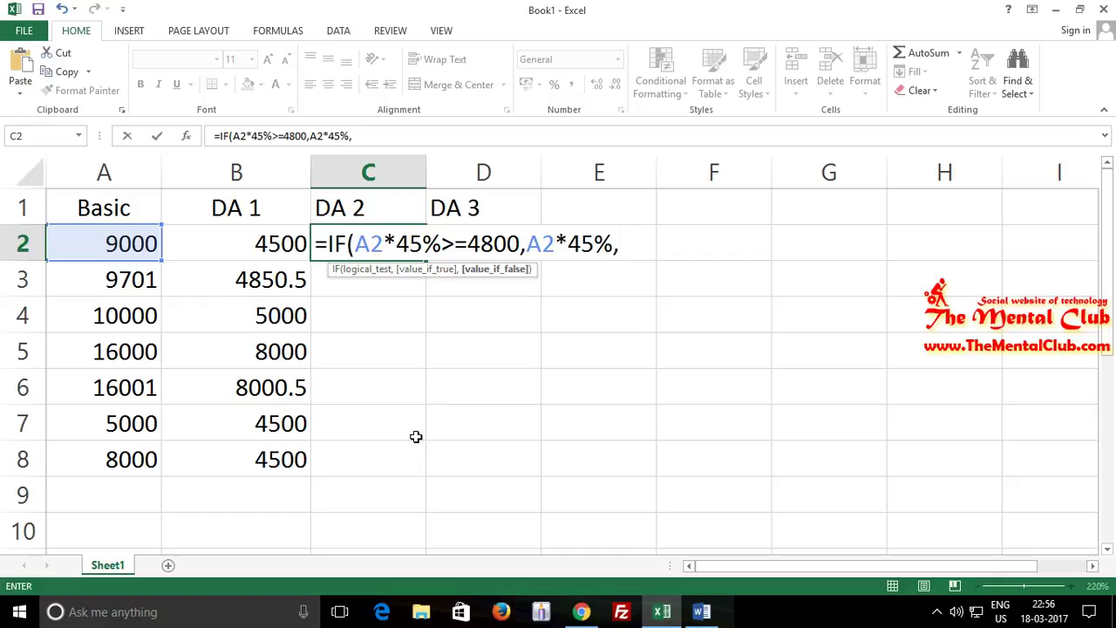
type("4800")
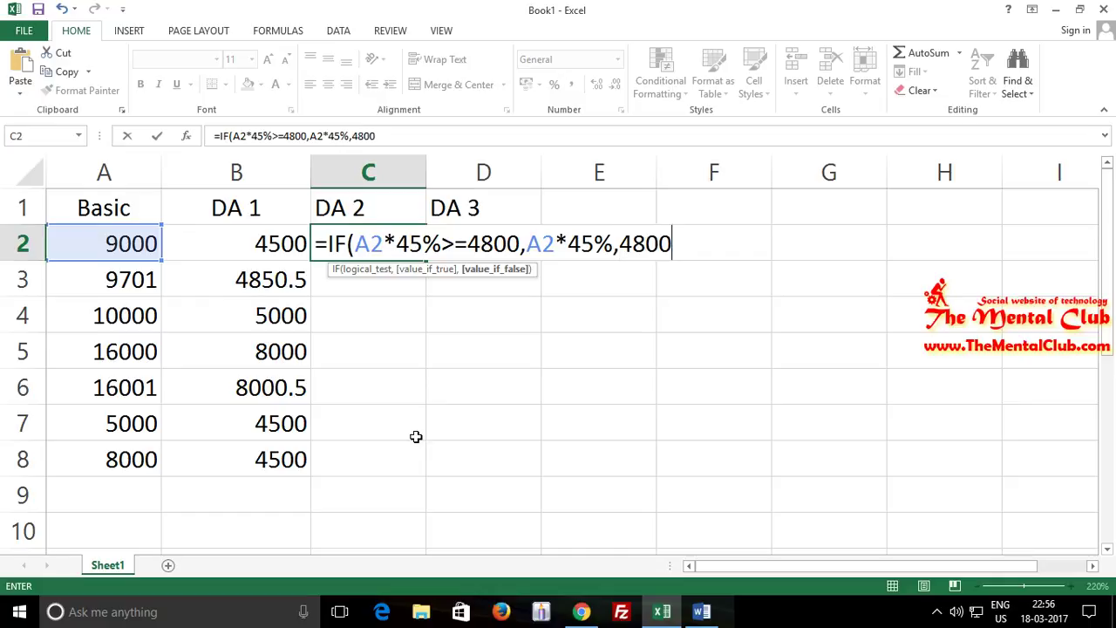
type(")")
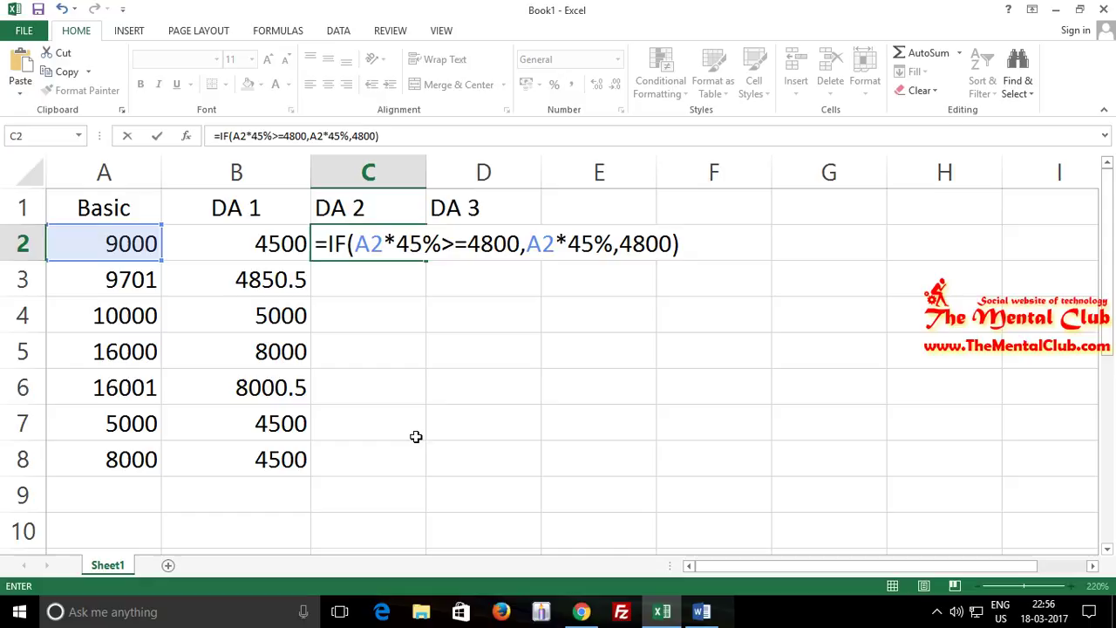
key("Return")
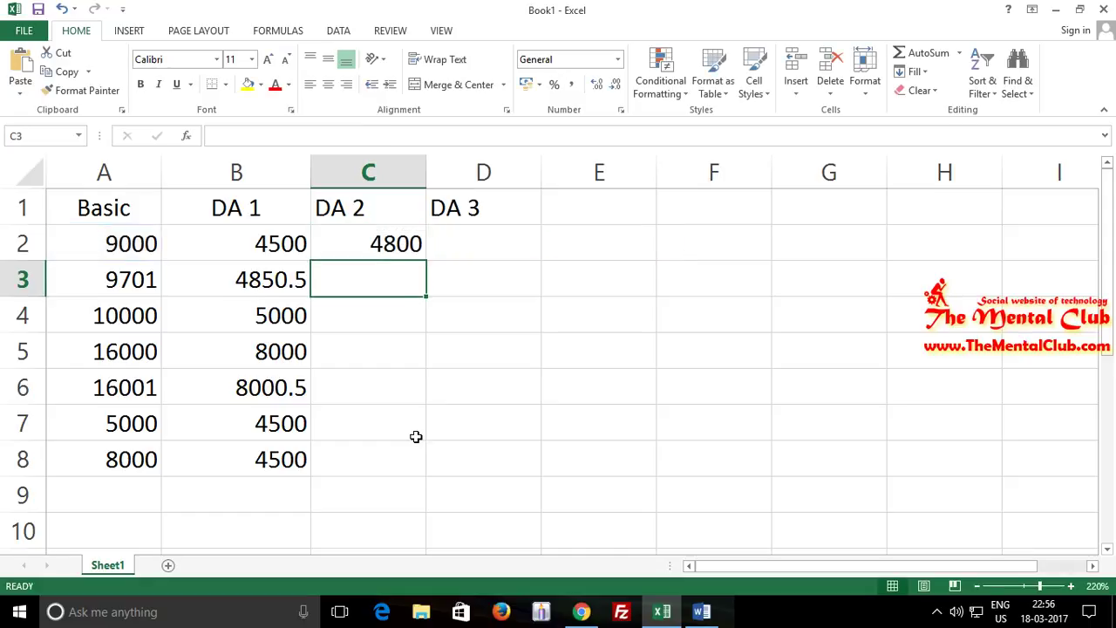
Step: Fill C2's formula down to C8, giving 4800, 4800, 4800, 7200, 7200.45, 4800, 4800
left_click(392, 244)
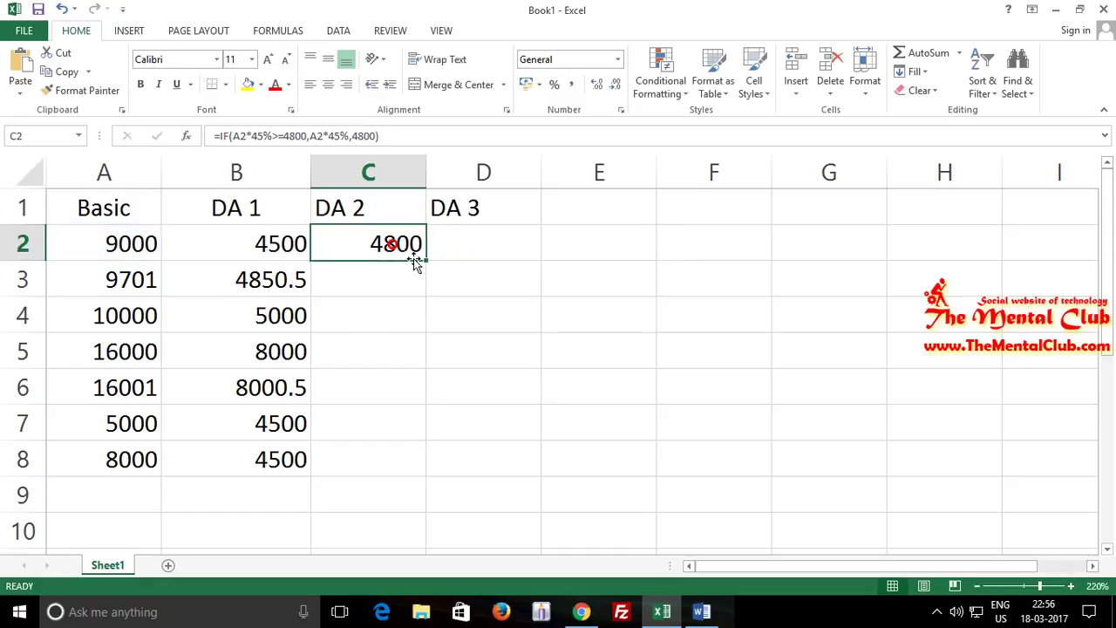
double_click(427, 262)
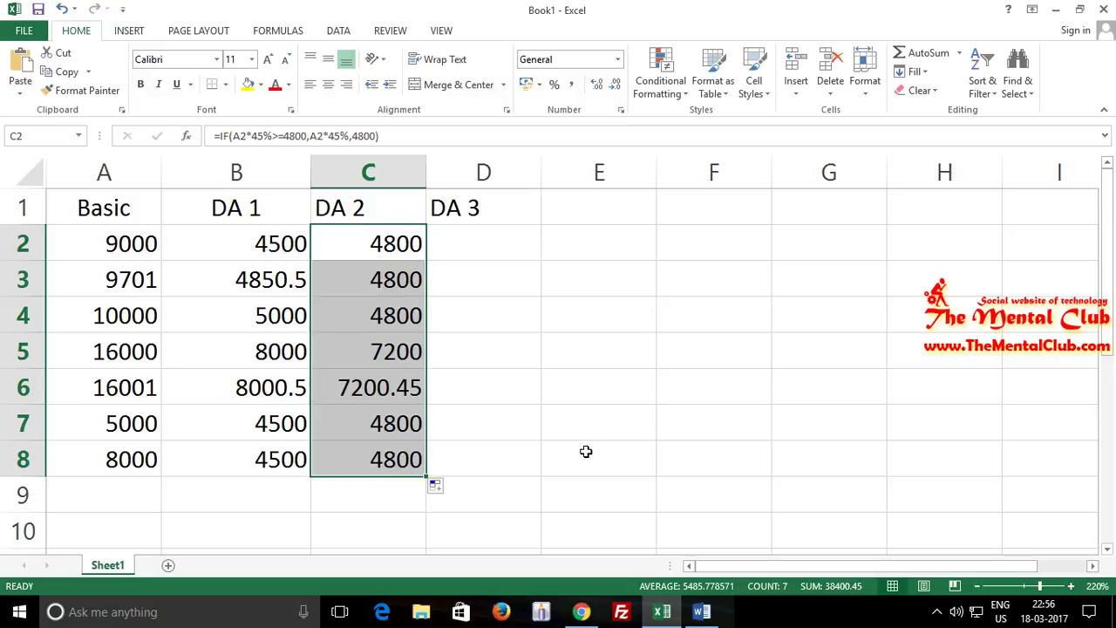
left_click(243, 460)
left_click(364, 463)
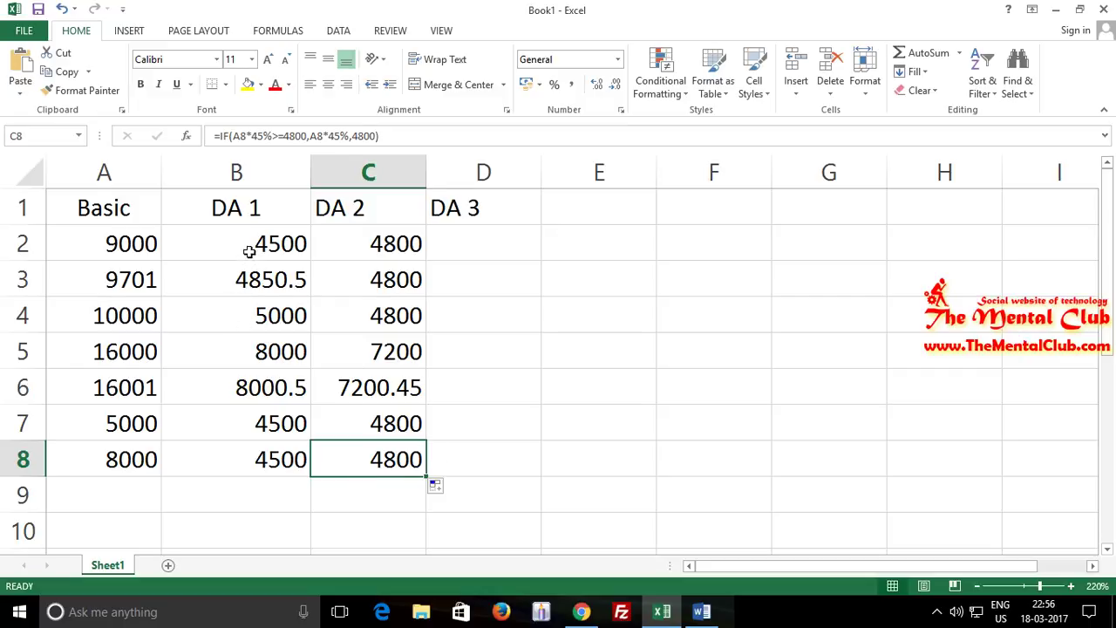
Step: Rename the B1 and C1 headers to DA 50% and DA 45%
left_click(250, 251)
double_click(258, 207)
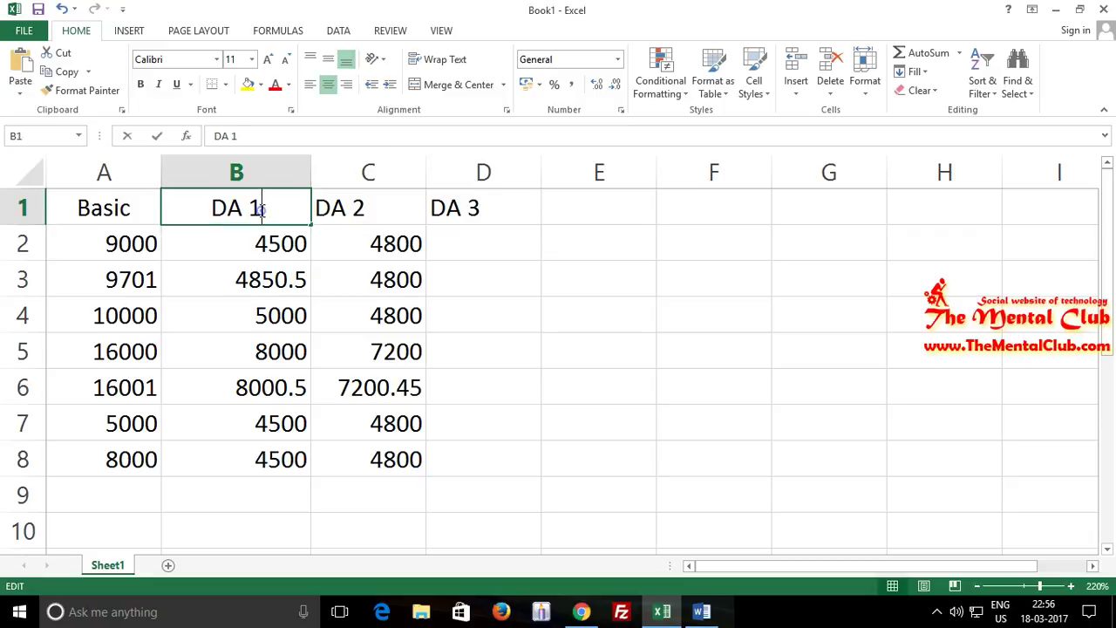
double_click(259, 208)
type("5")
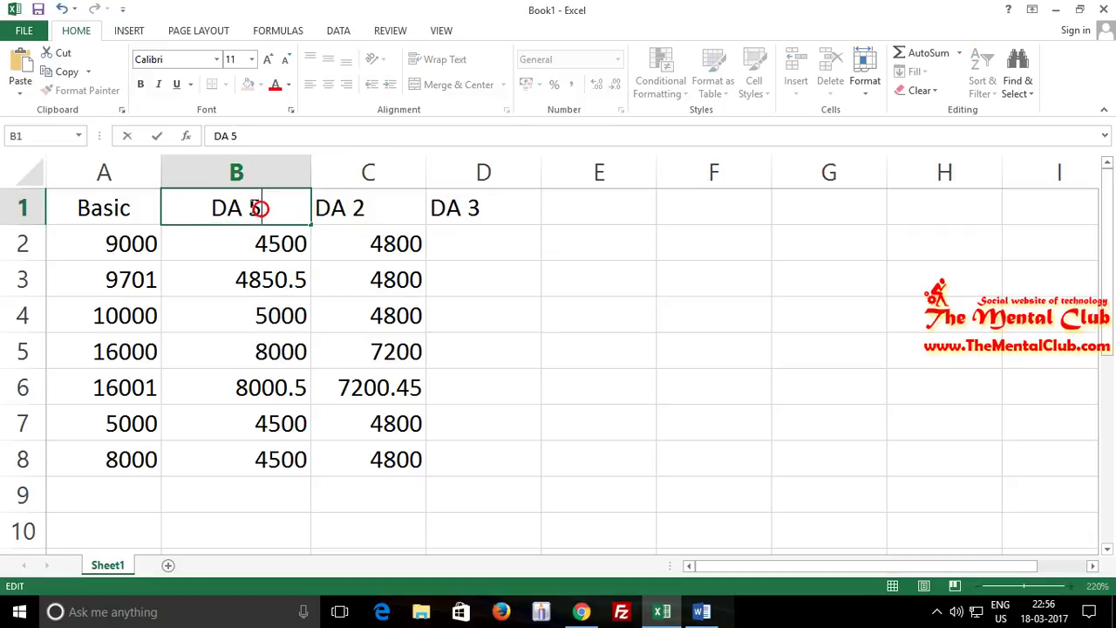
type("0%")
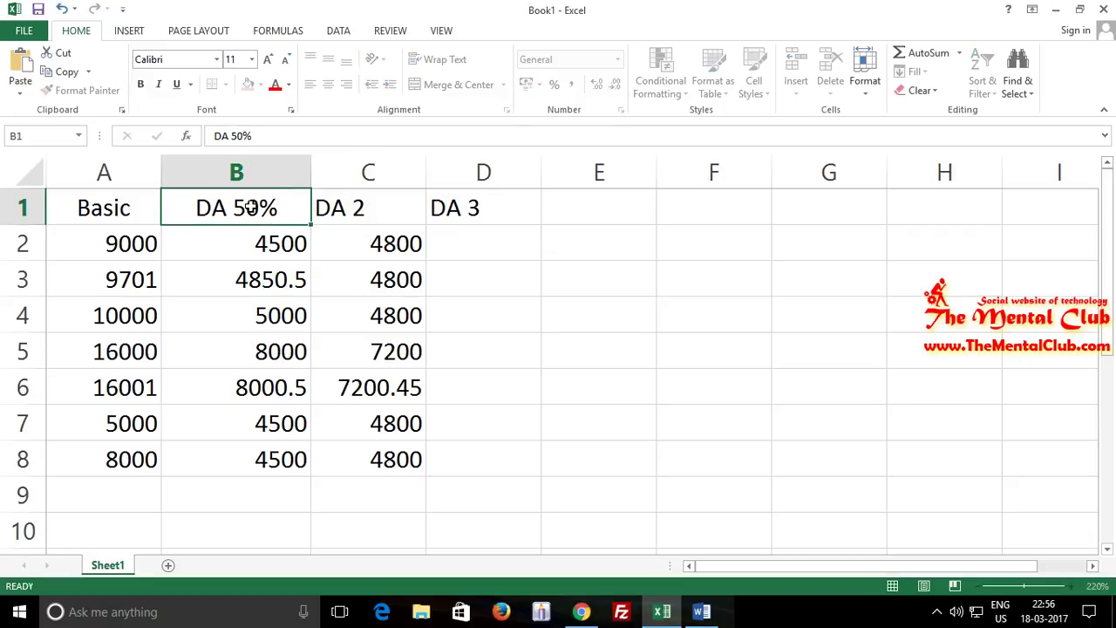
key("Return")
double_click(398, 207)
double_click(358, 207)
type("45%")
key("Return")
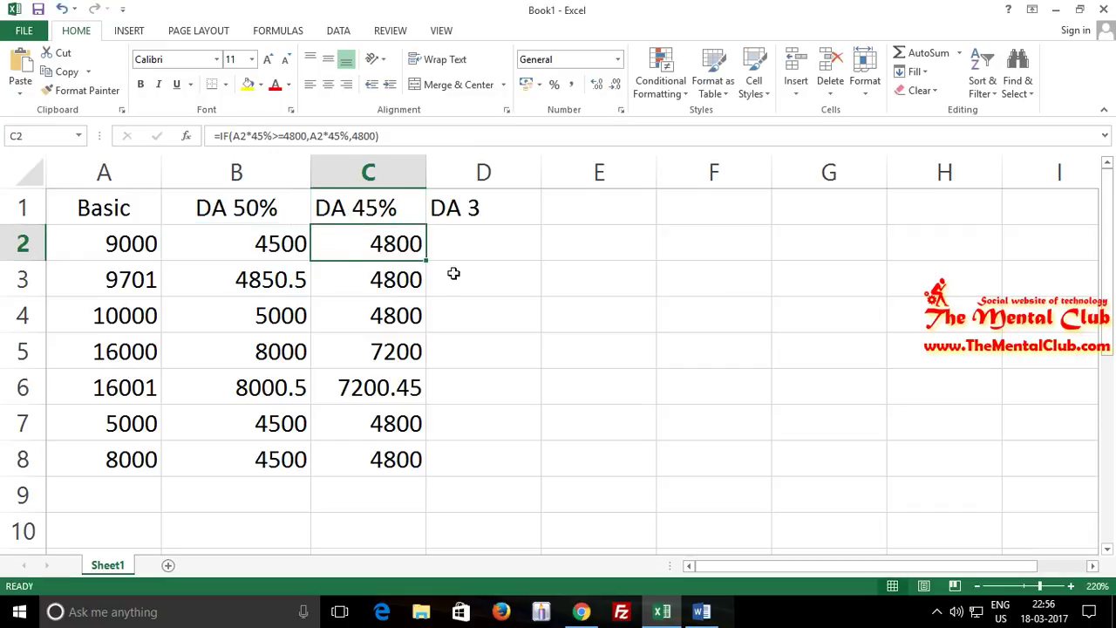
Step: Rename the D1 header to DA Final
left_click(473, 207)
double_click(492, 207)
double_click(487, 208)
type("Fin")
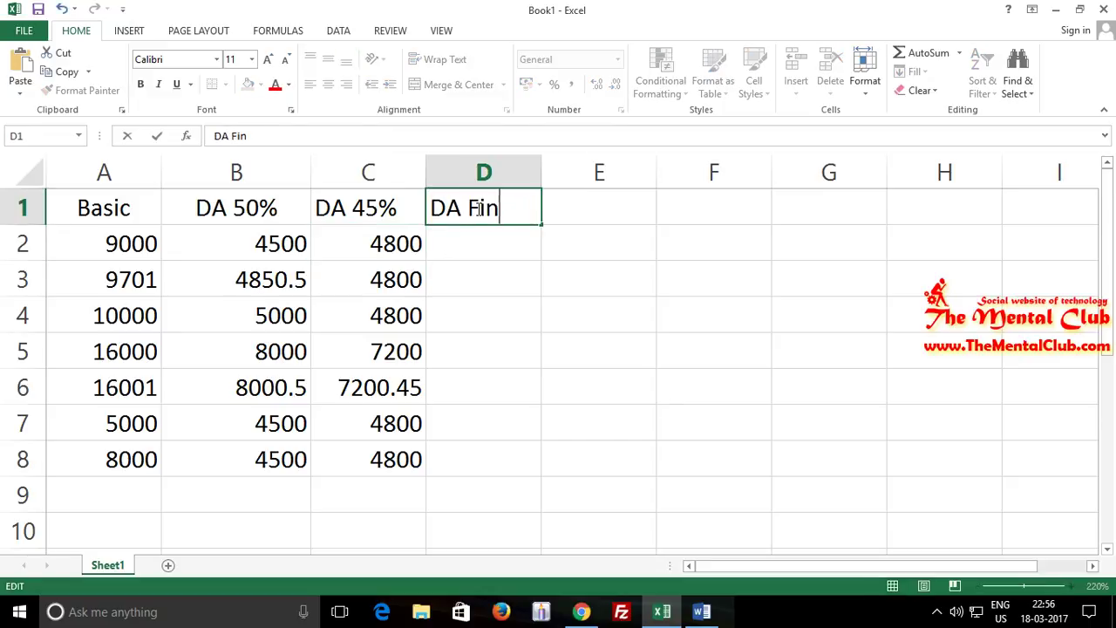
type("al")
key("Return")
Step: Review the DA 50% formula in B2, then bring the Word notes forward
left_click(489, 291)
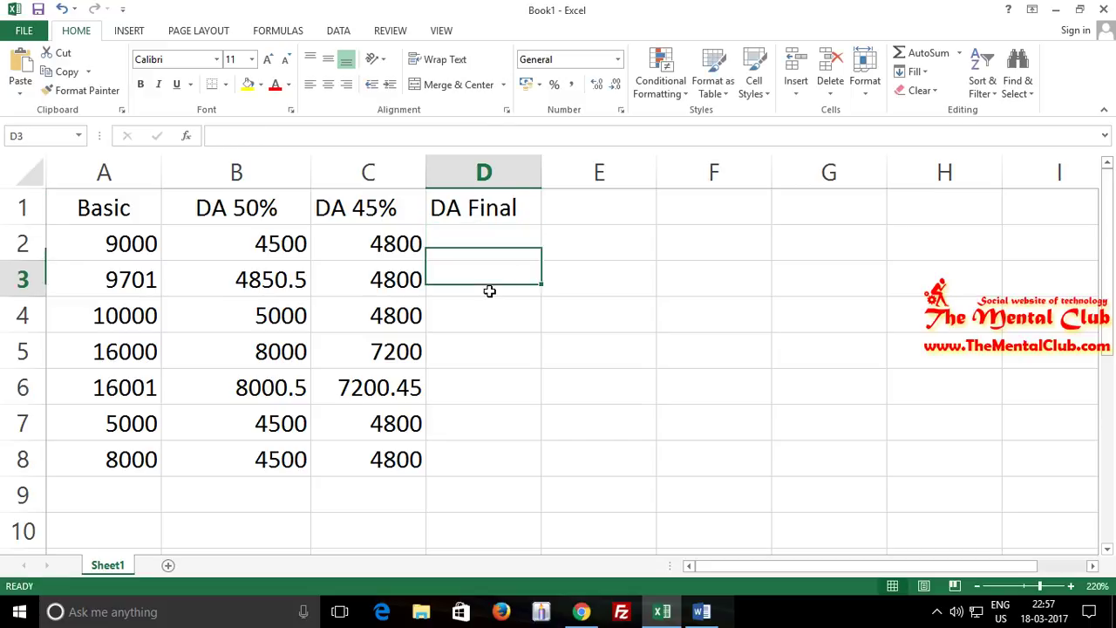
left_click(255, 243)
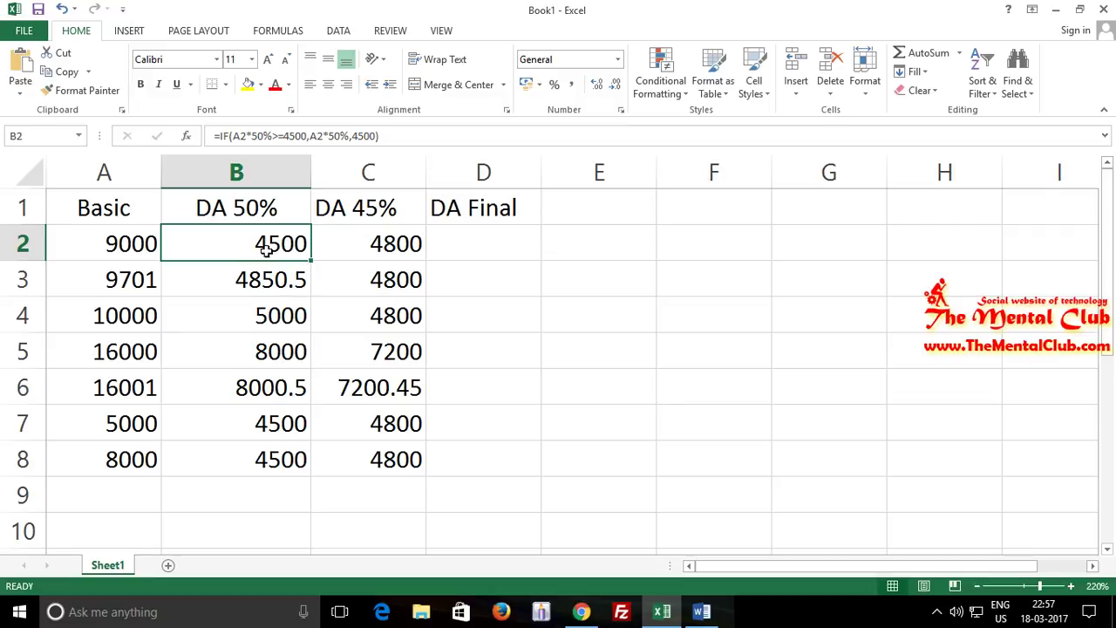
left_click(234, 210)
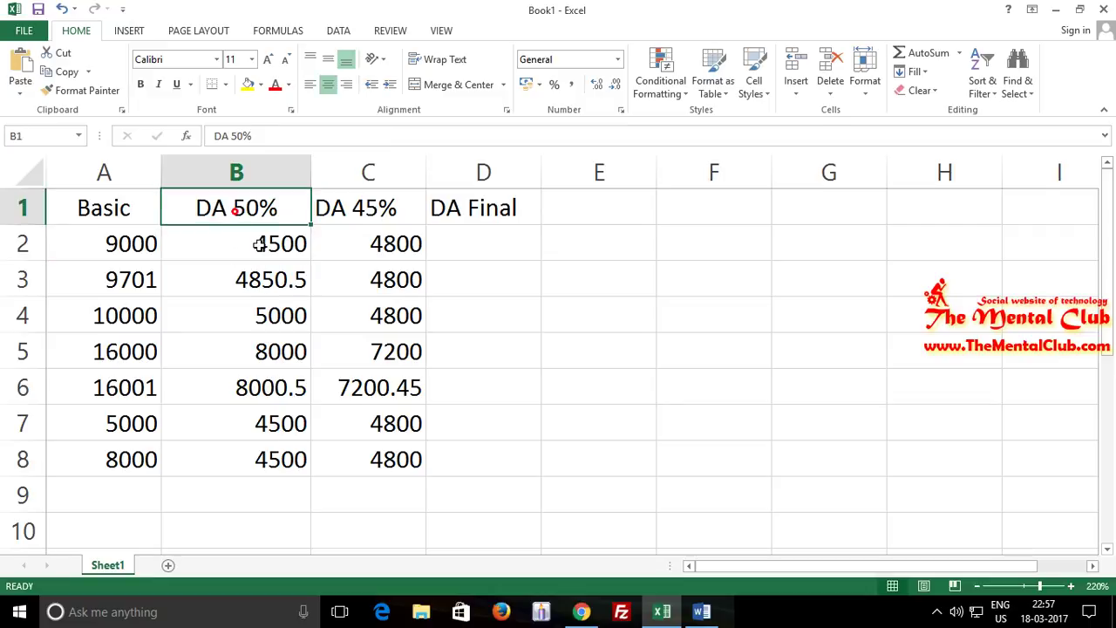
left_click(260, 244)
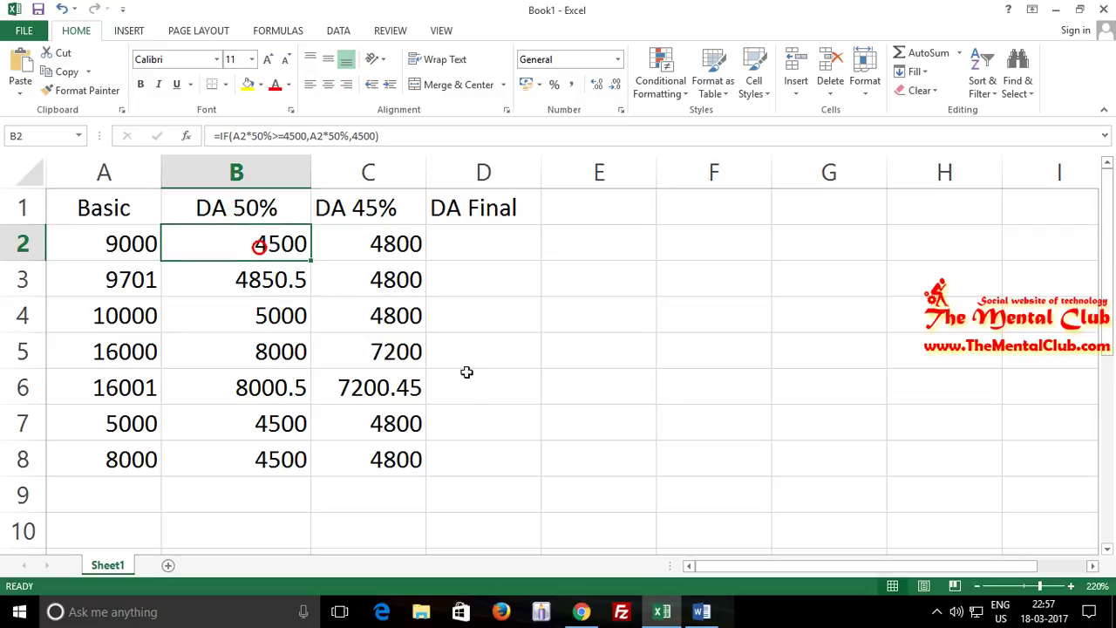
left_click(702, 612)
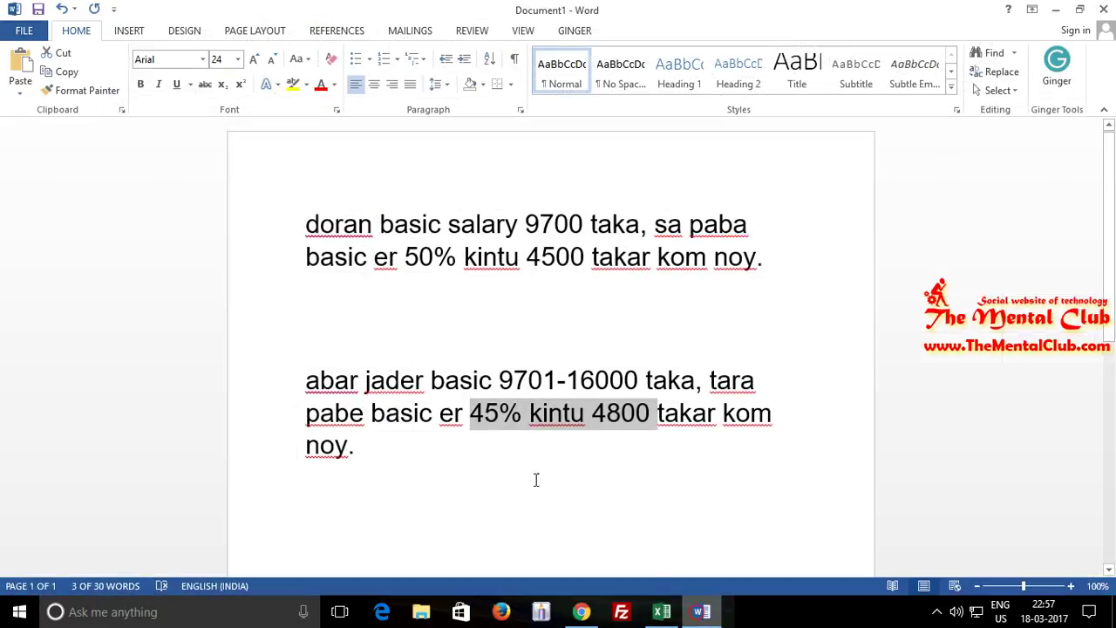
Step: Reread the 9700 taka basic salary rule in the Word notes, then return to Excel
left_click(438, 283)
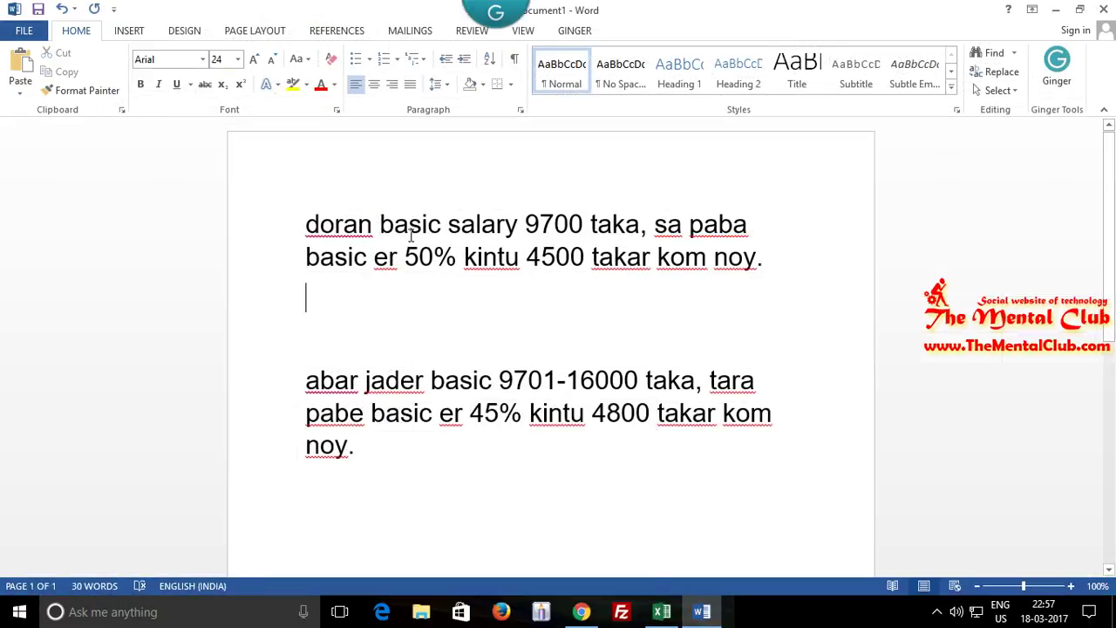
left_click_drag(376, 223, 610, 218)
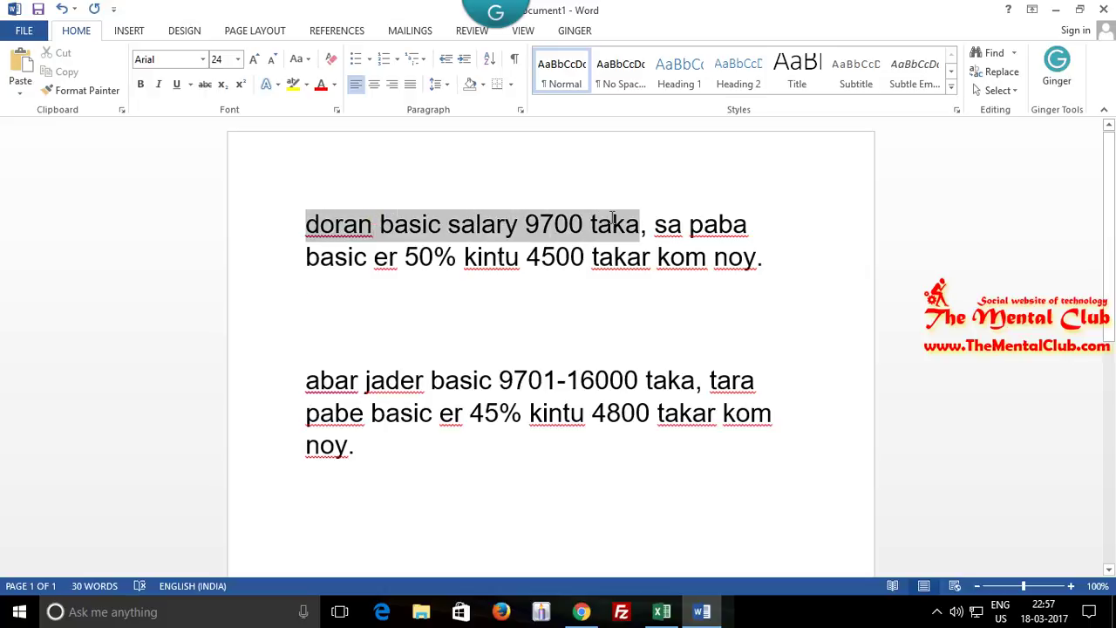
left_click_drag(612, 218, 612, 218)
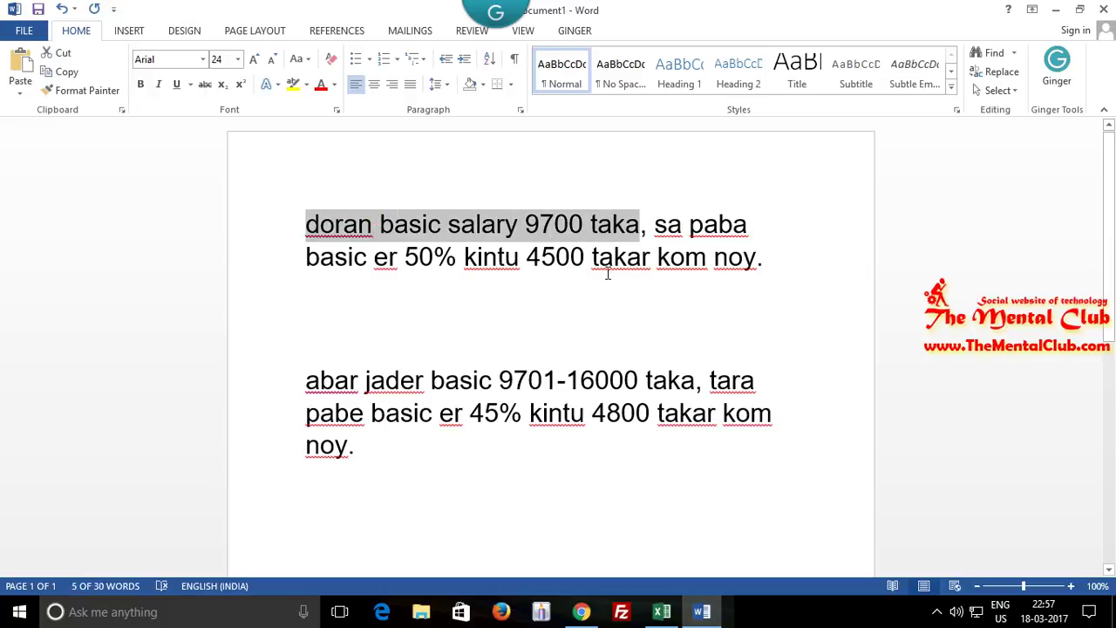
left_click(543, 269)
left_click_drag(310, 219, 621, 229)
left_click(662, 611)
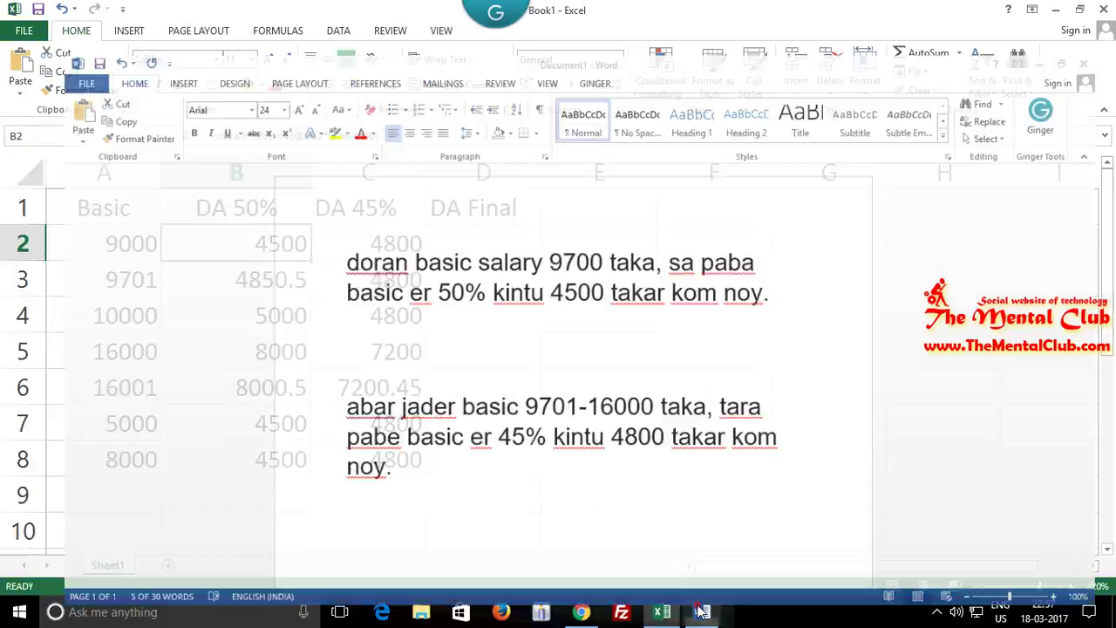
Step: Copy the IF formula text from B2 after abandoning a first entry in D2
left_click(467, 241)
double_click(468, 242)
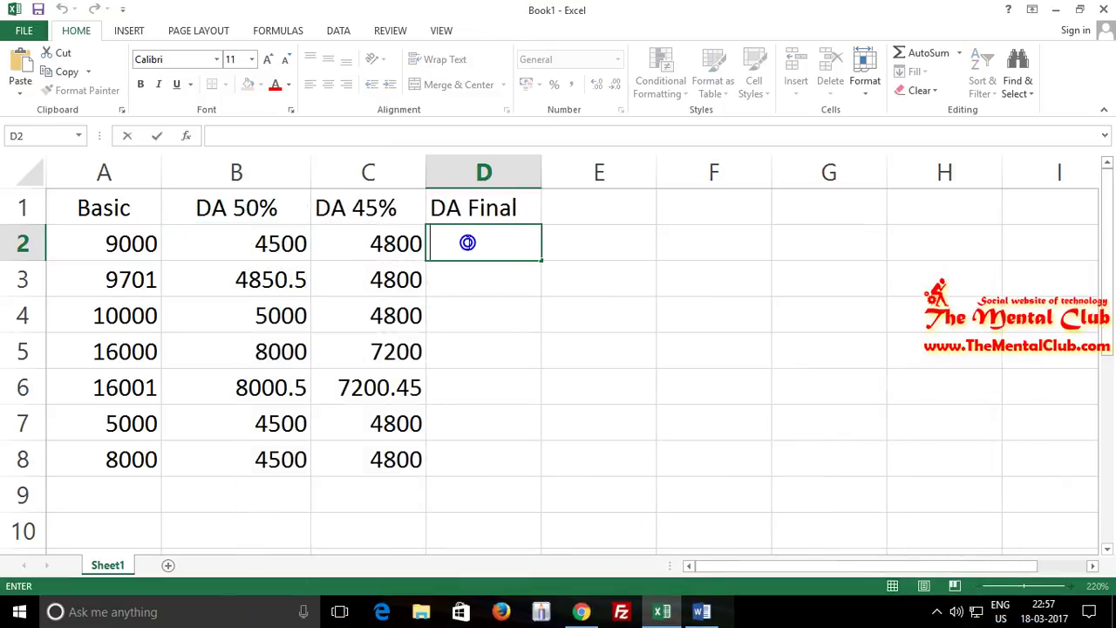
type("=")
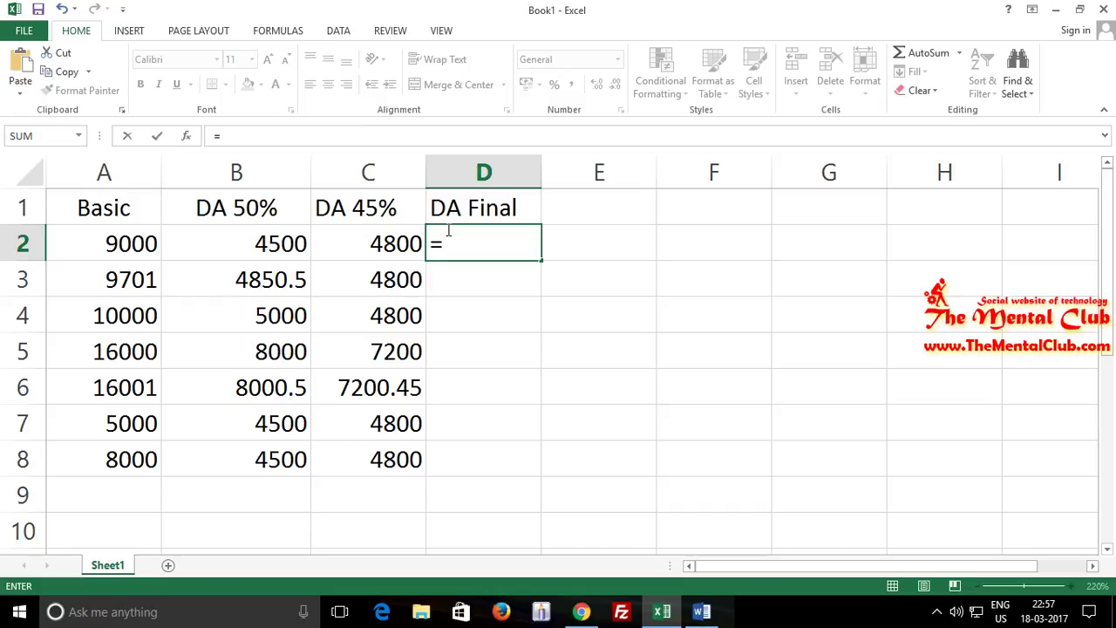
key("Escape")
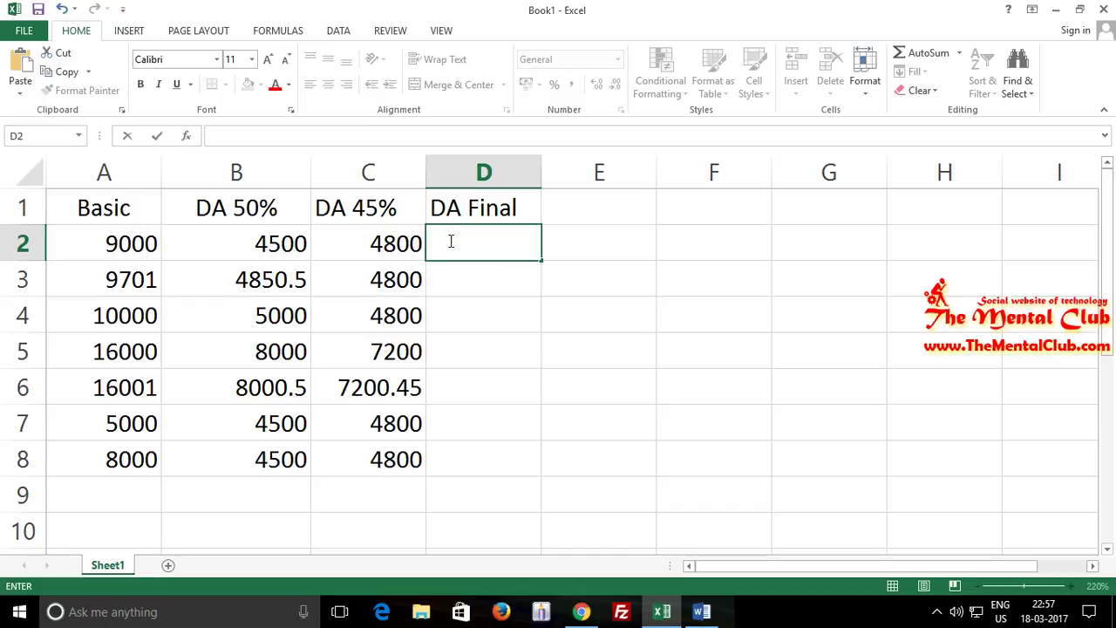
left_click(486, 348)
left_click(266, 246)
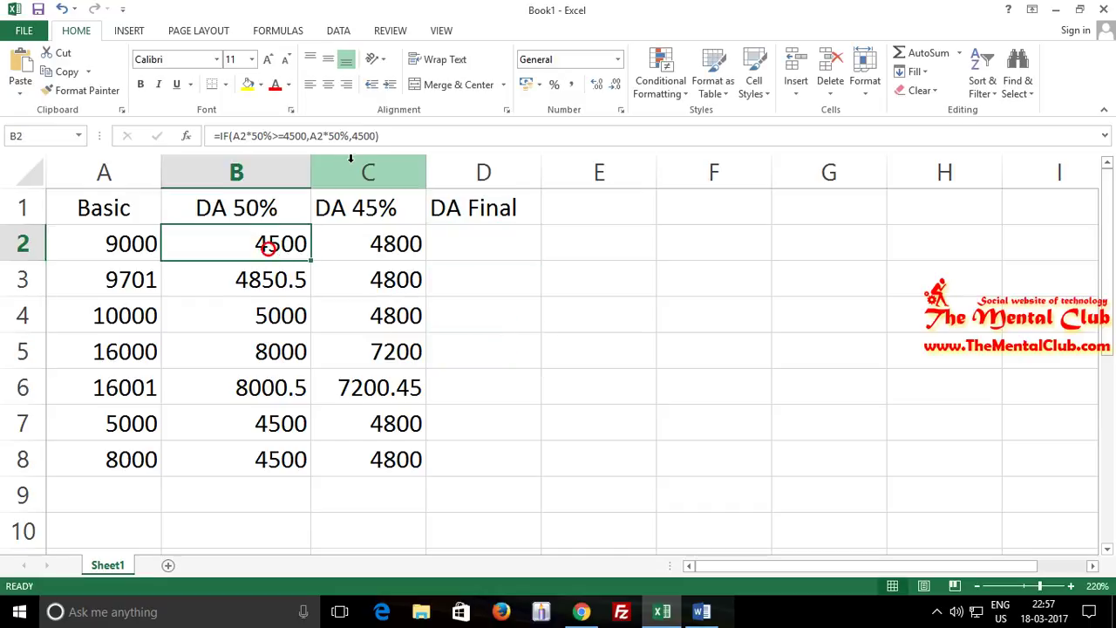
double_click(293, 243)
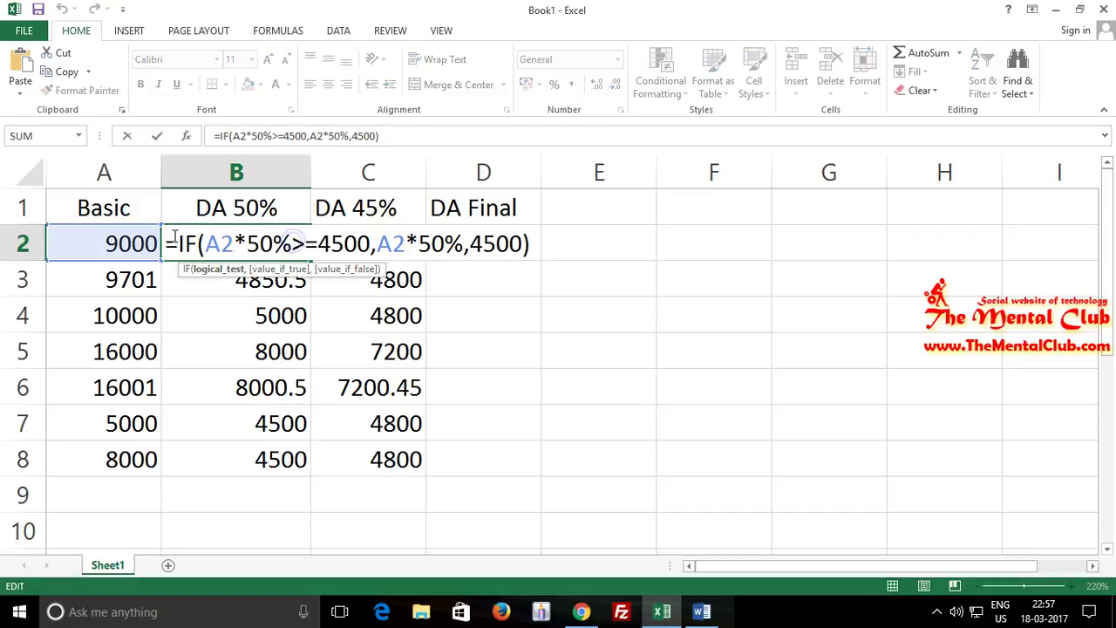
left_click_drag(166, 243, 532, 243)
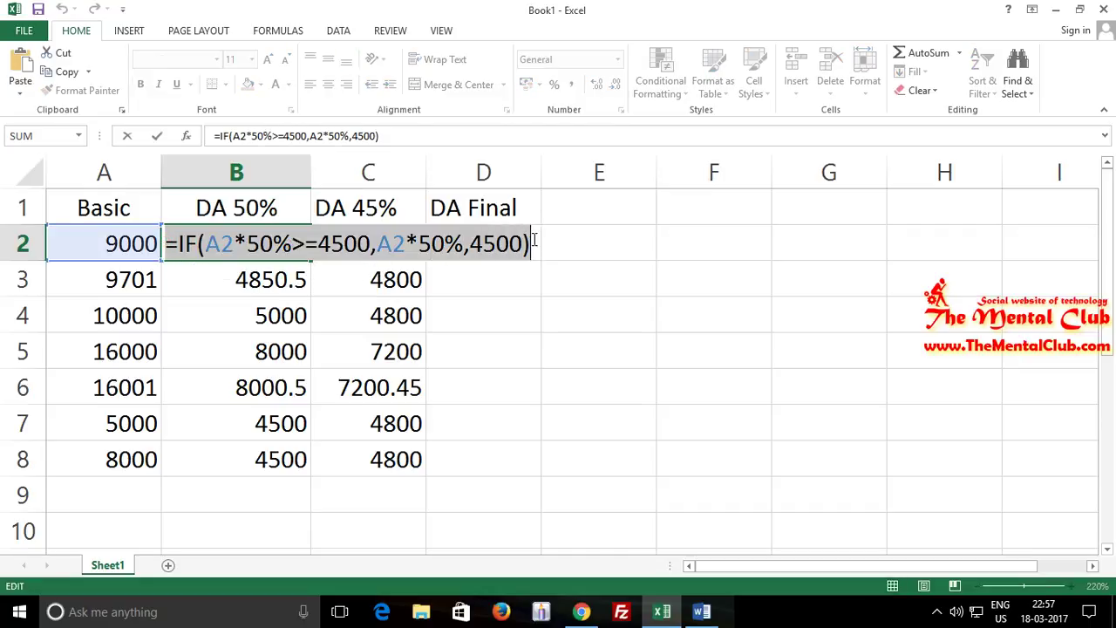
key("Escape")
Step: Begin D2's formula as =IF(A2<=9700, checking the threshold in the Word notes
left_click(490, 245)
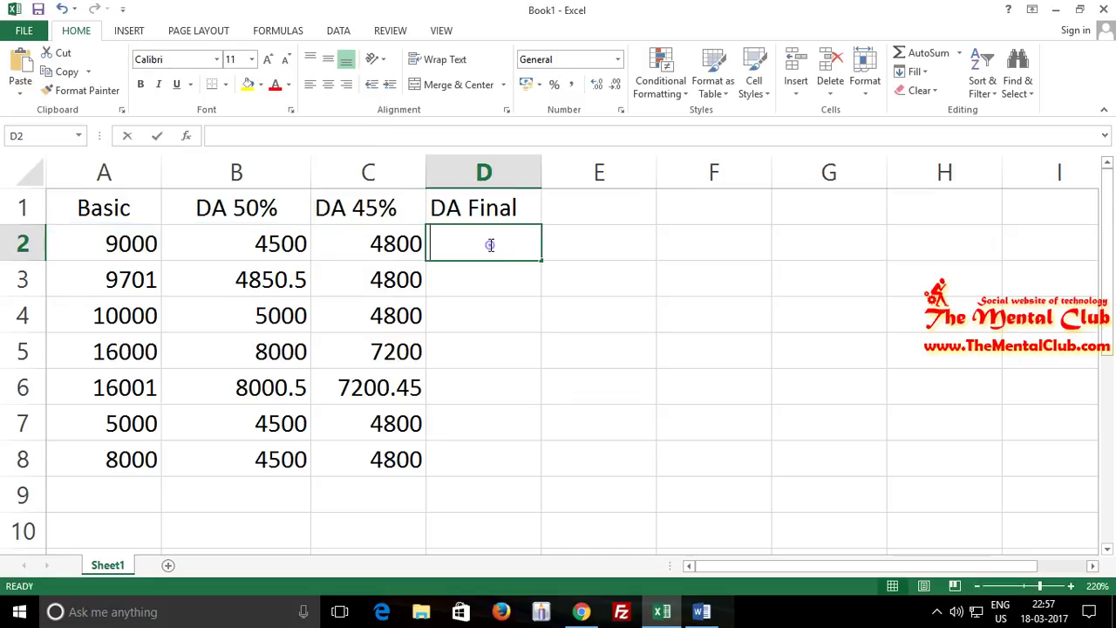
type("=")
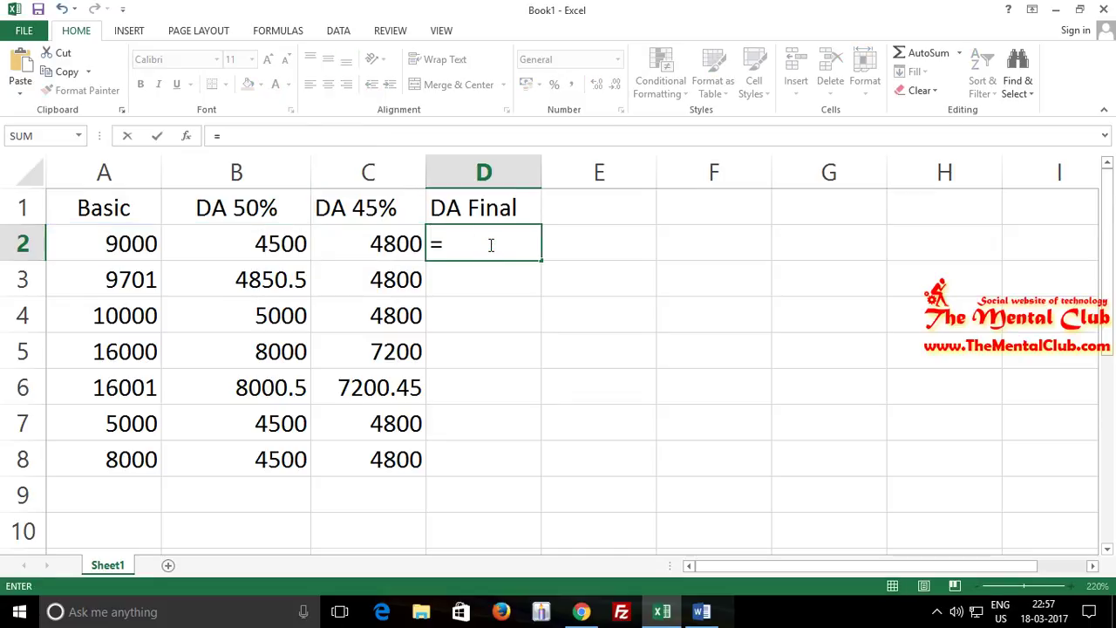
type("if")
key("Tab")
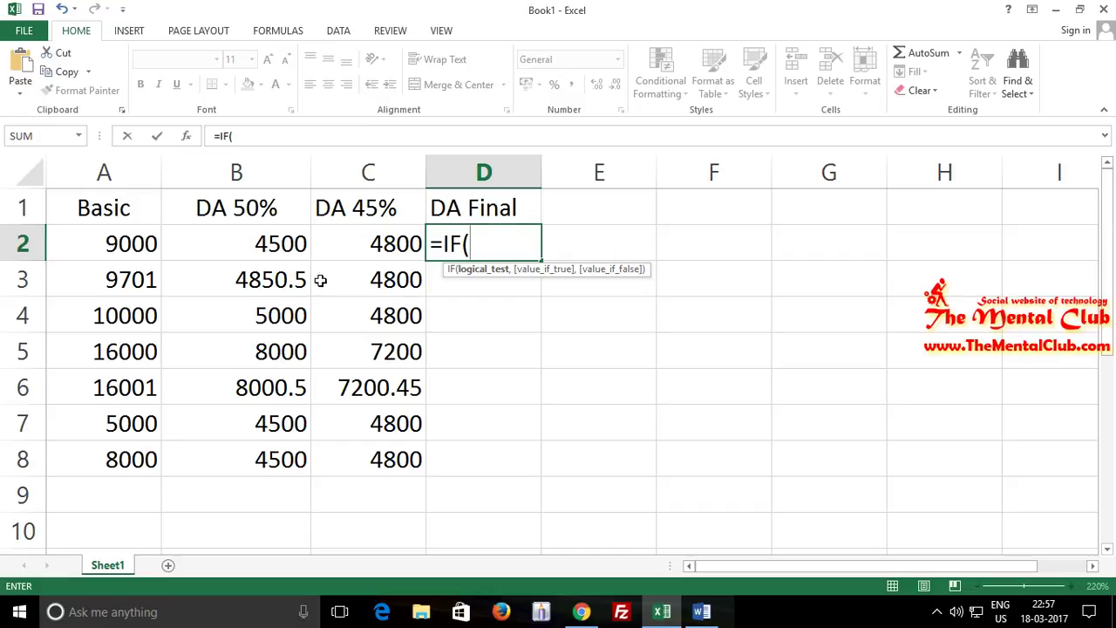
left_click(141, 244)
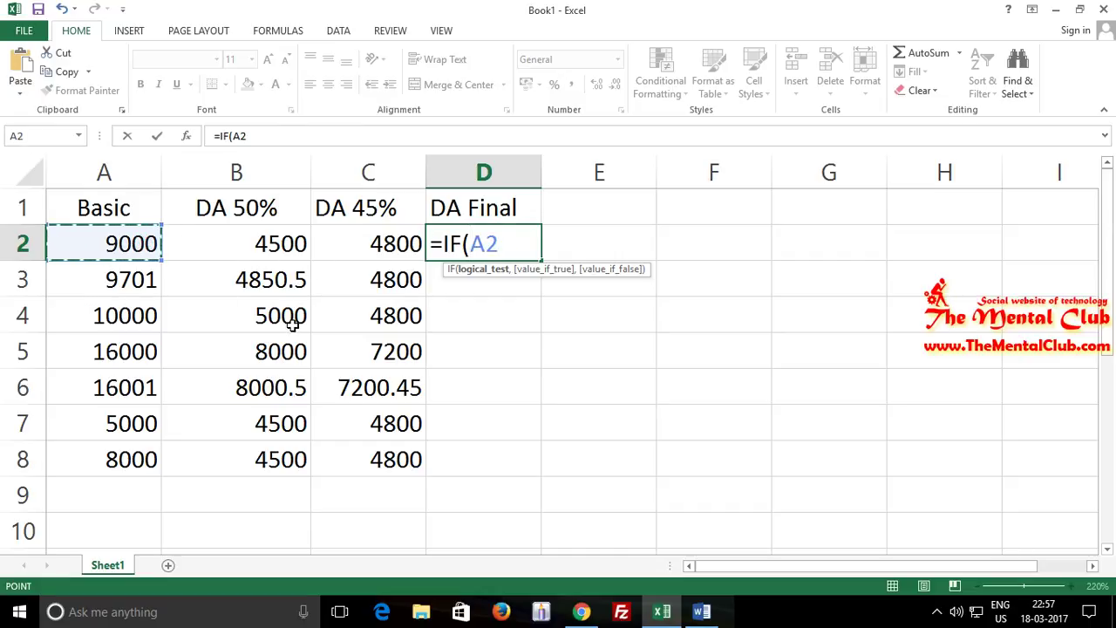
type("<=")
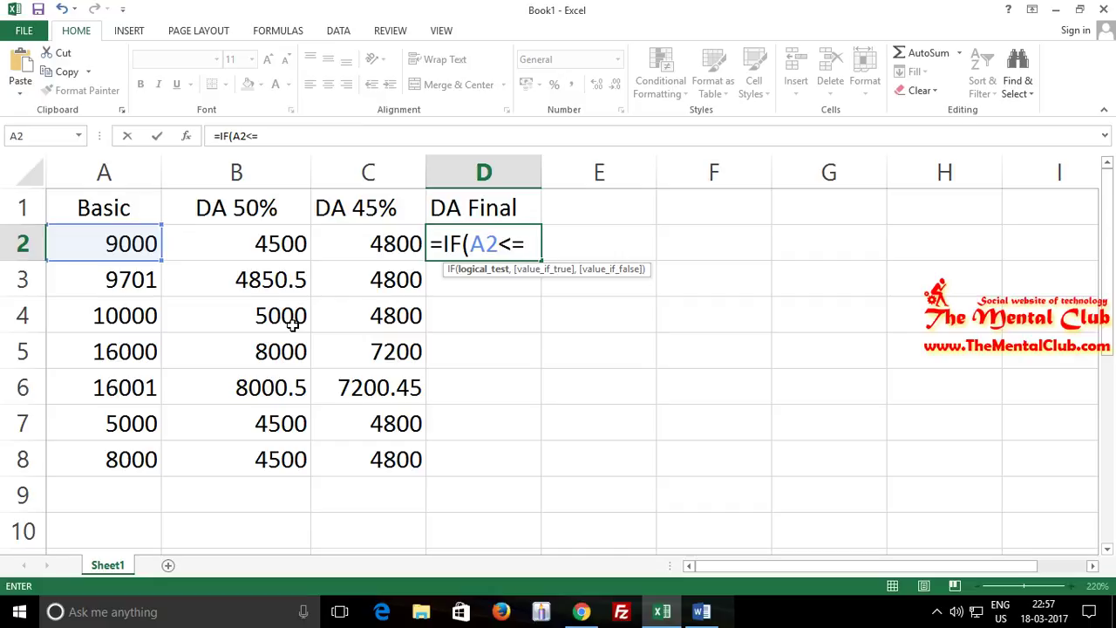
left_click(703, 610)
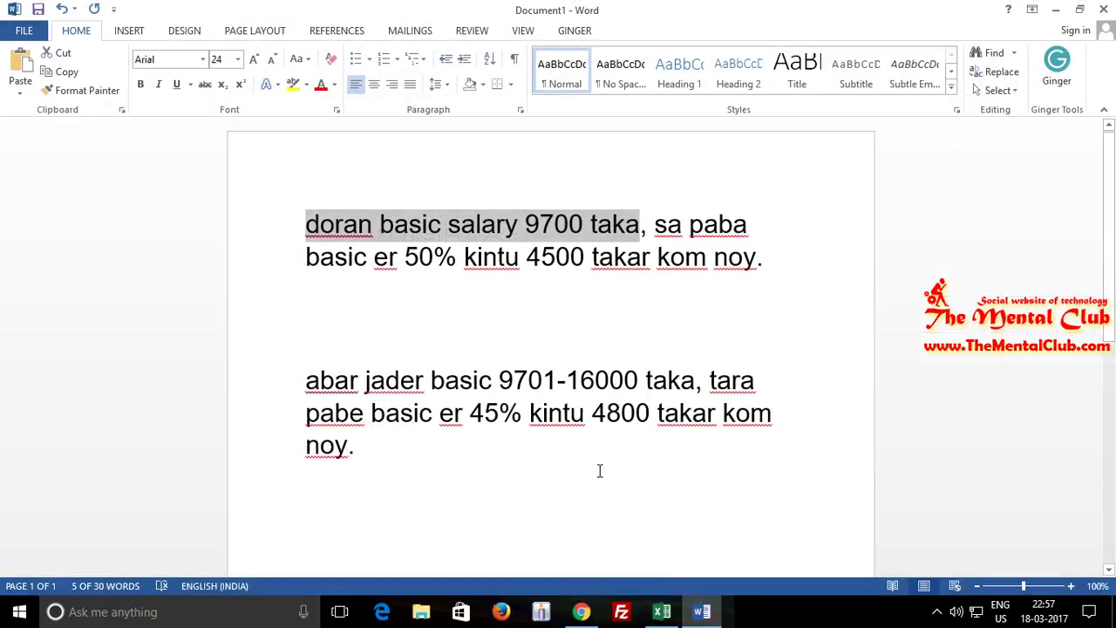
left_click(662, 610)
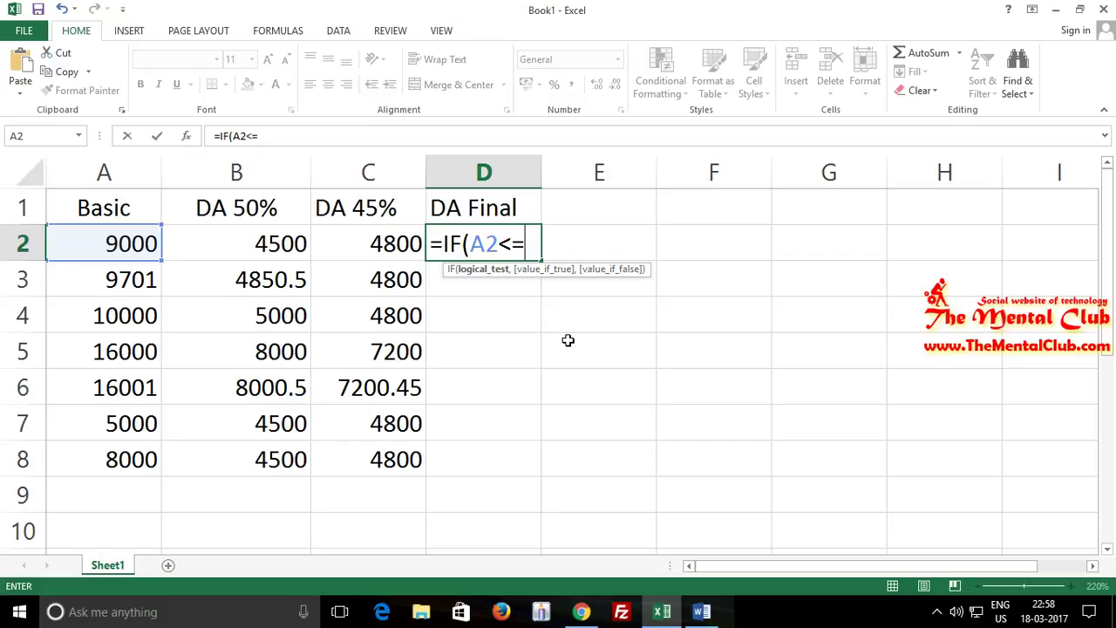
type("9700")
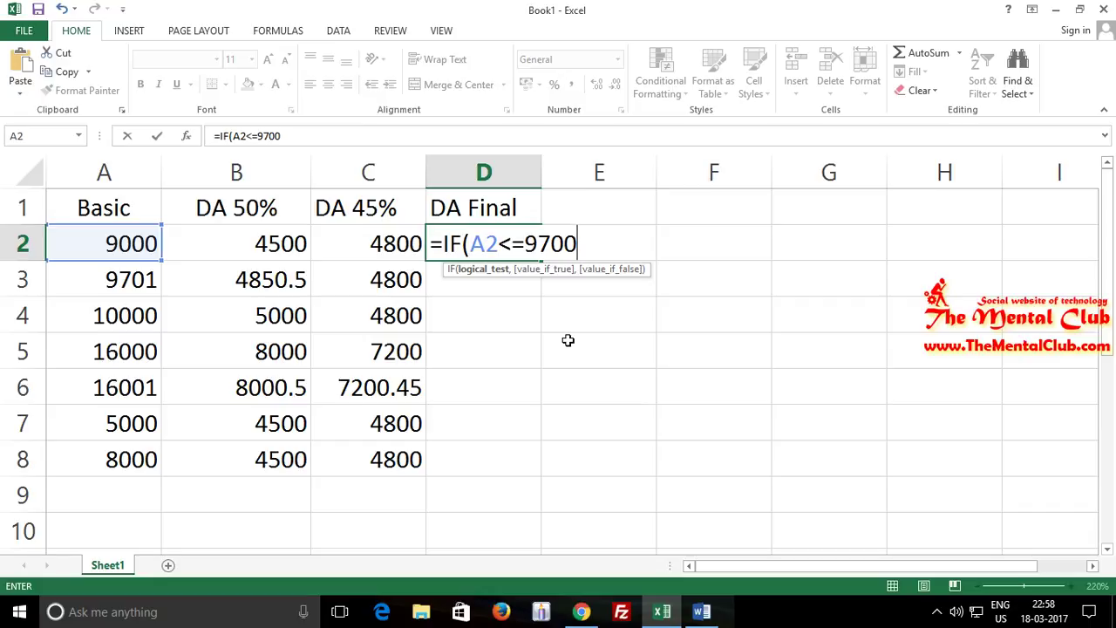
type(",")
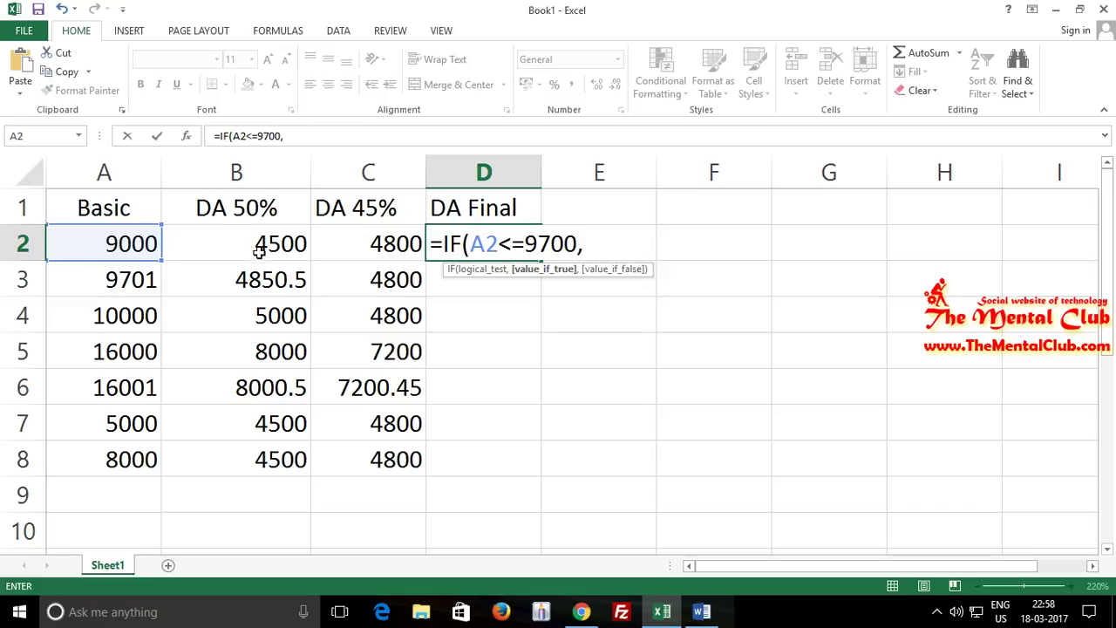
Step: Paste the 50% nested IF into D2 and remove the stray equals sign
left_click(595, 250)
key("ctrl+v")
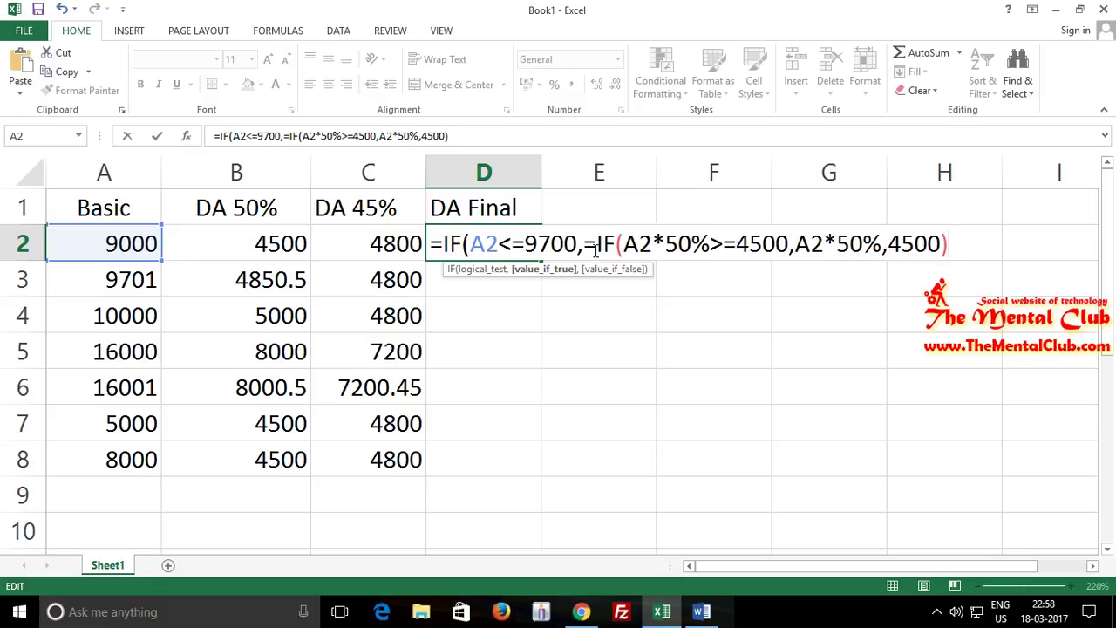
left_click(595, 250)
key("BackSpace")
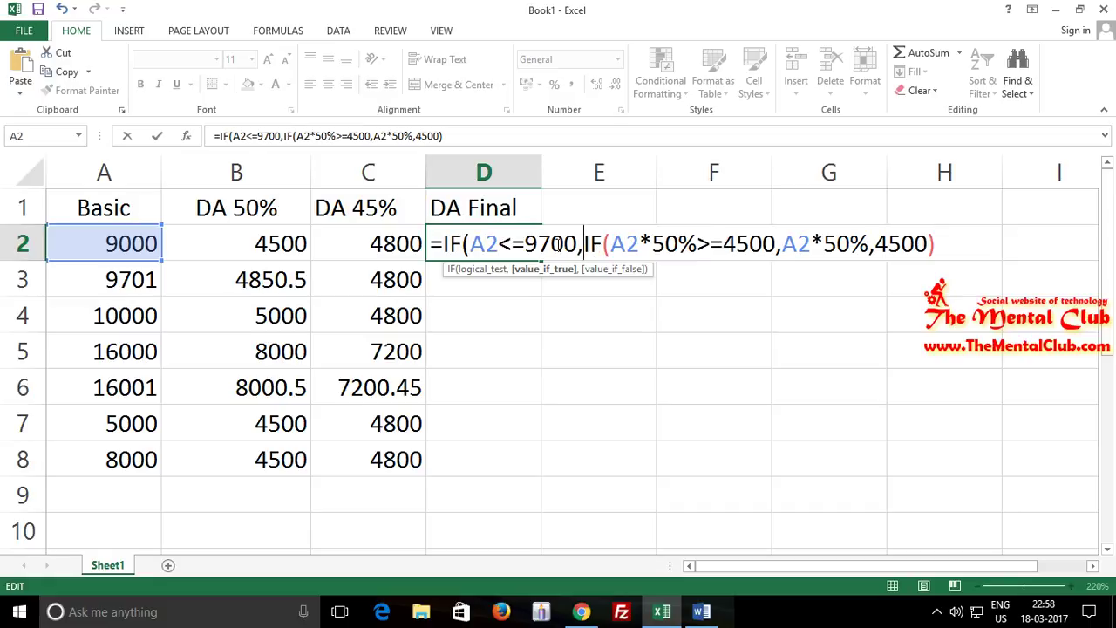
Step: Highlight each part of D2's formula: the 9700 condition, 50% test, A2*50% and 4500
left_click_drag(583, 244, 889, 253)
left_click(559, 244)
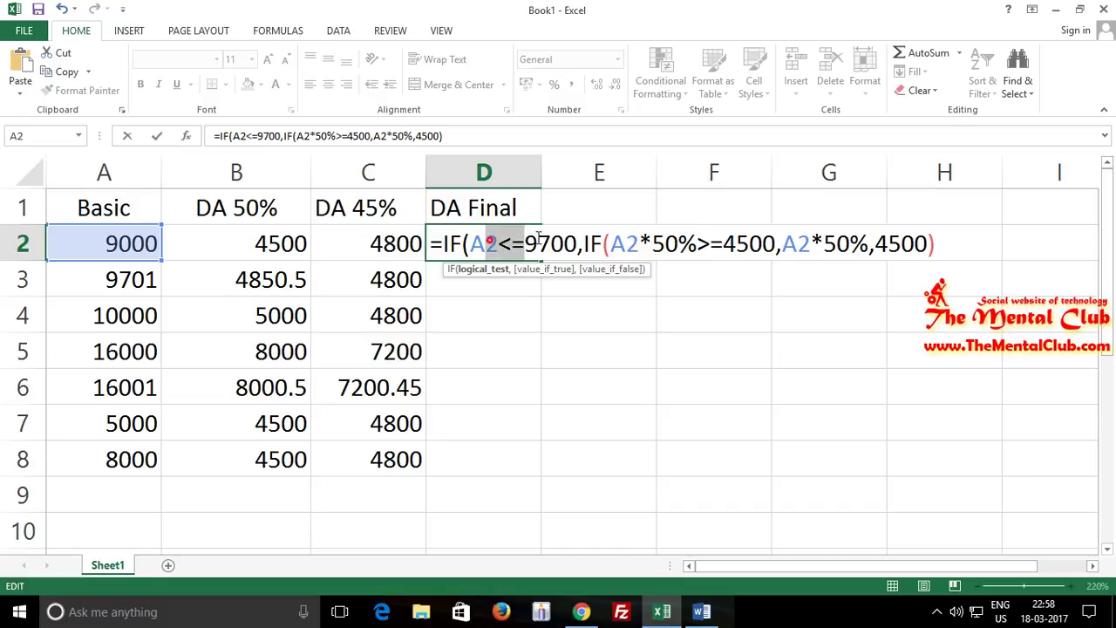
left_click_drag(485, 244, 576, 244)
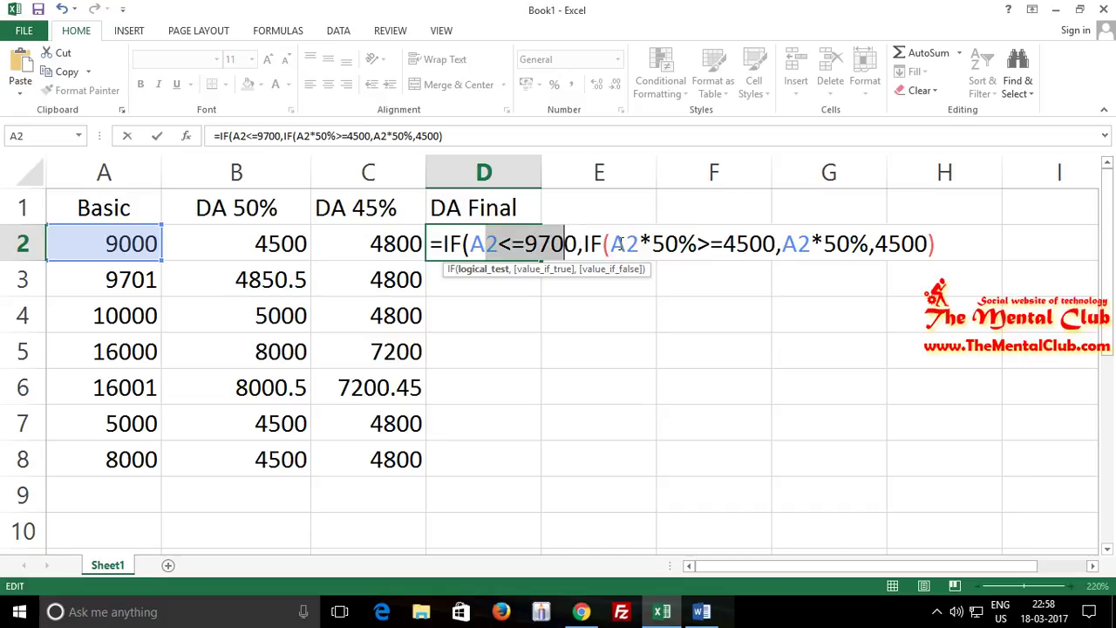
left_click_drag(612, 244, 763, 244)
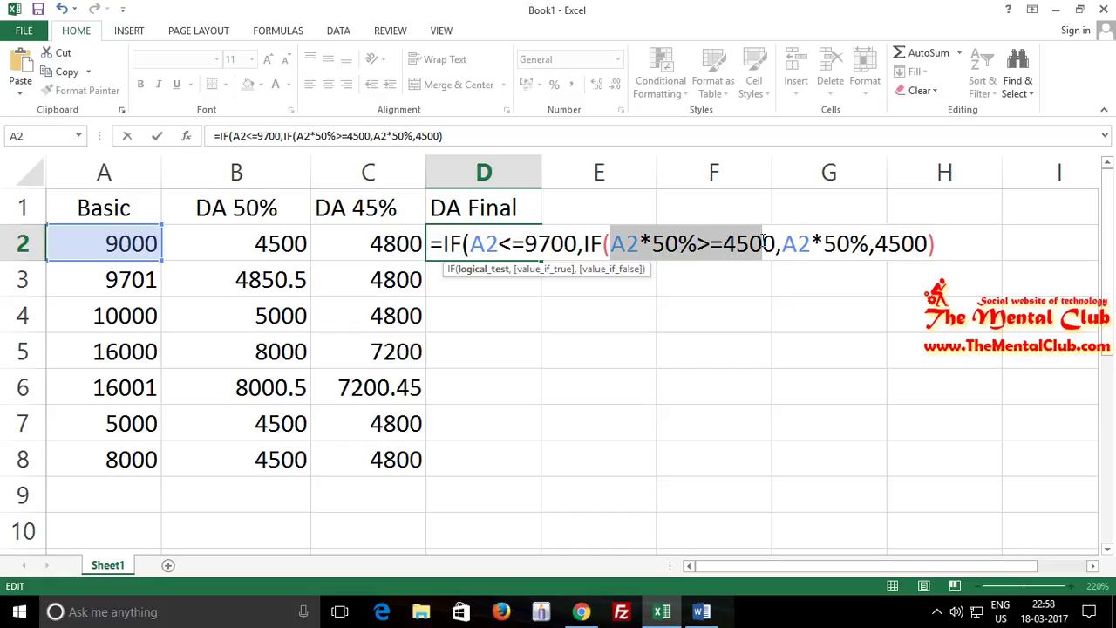
left_click(729, 244)
left_click_drag(710, 244, 665, 244)
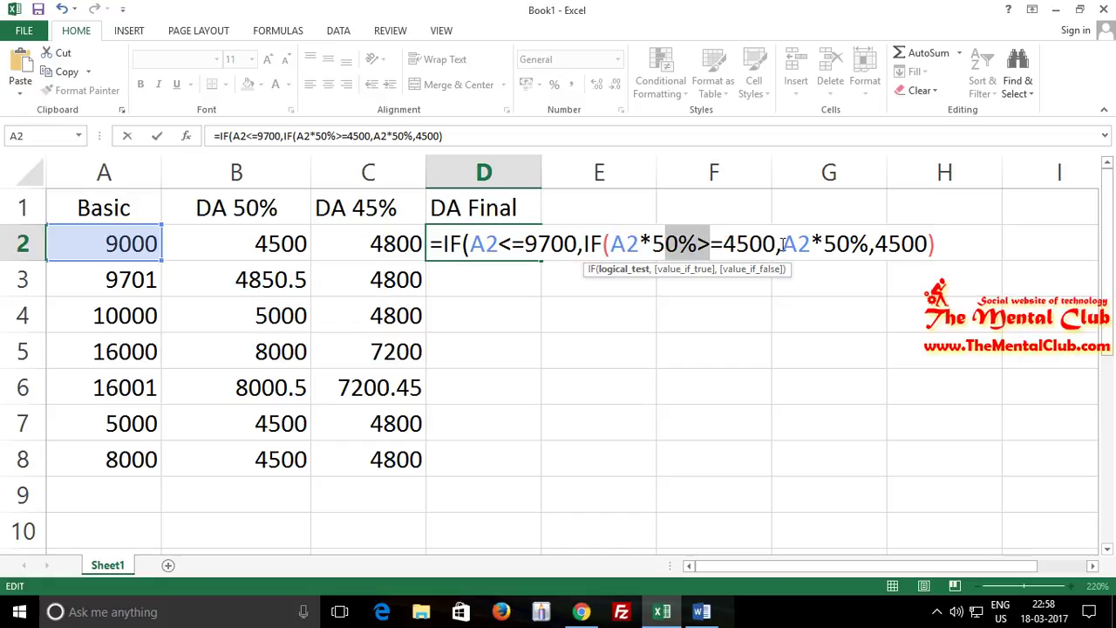
left_click_drag(782, 244, 866, 245)
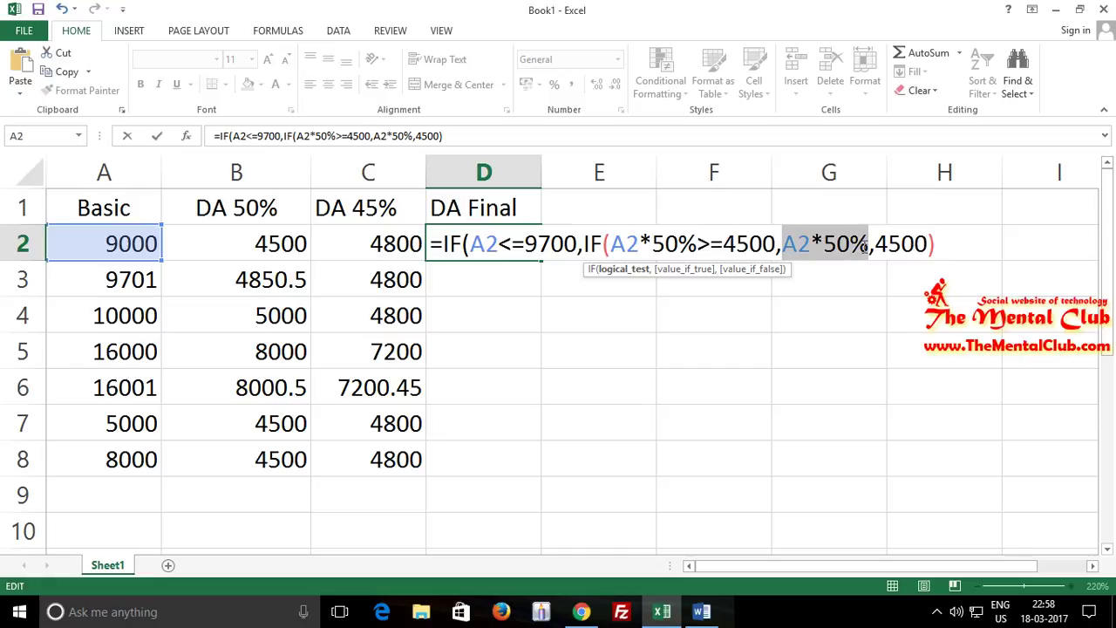
left_click(749, 245)
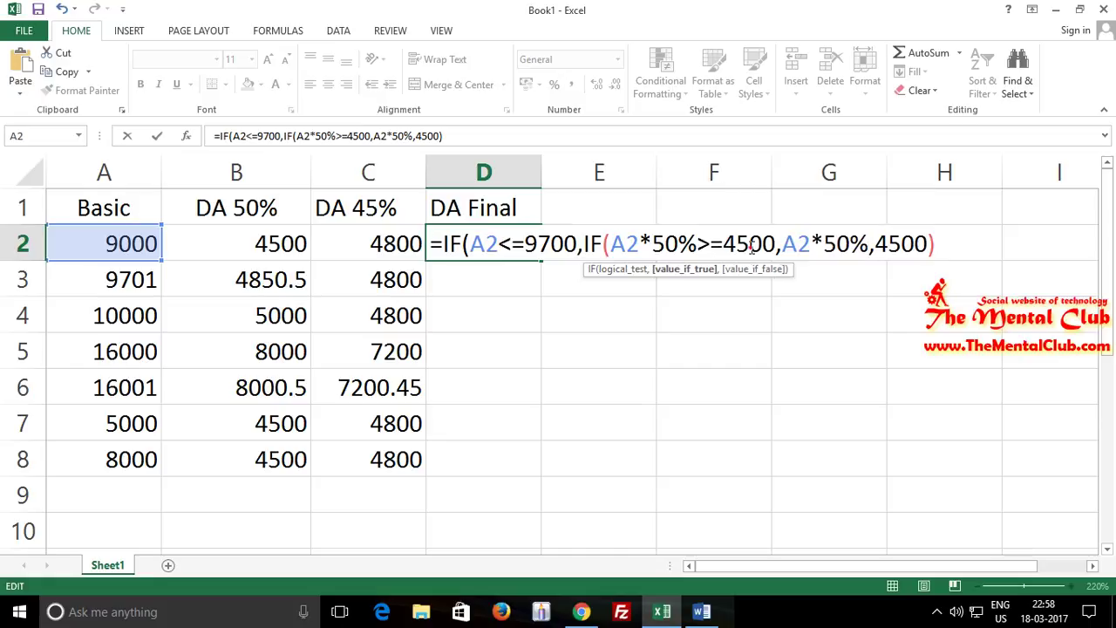
left_click_drag(875, 244, 928, 245)
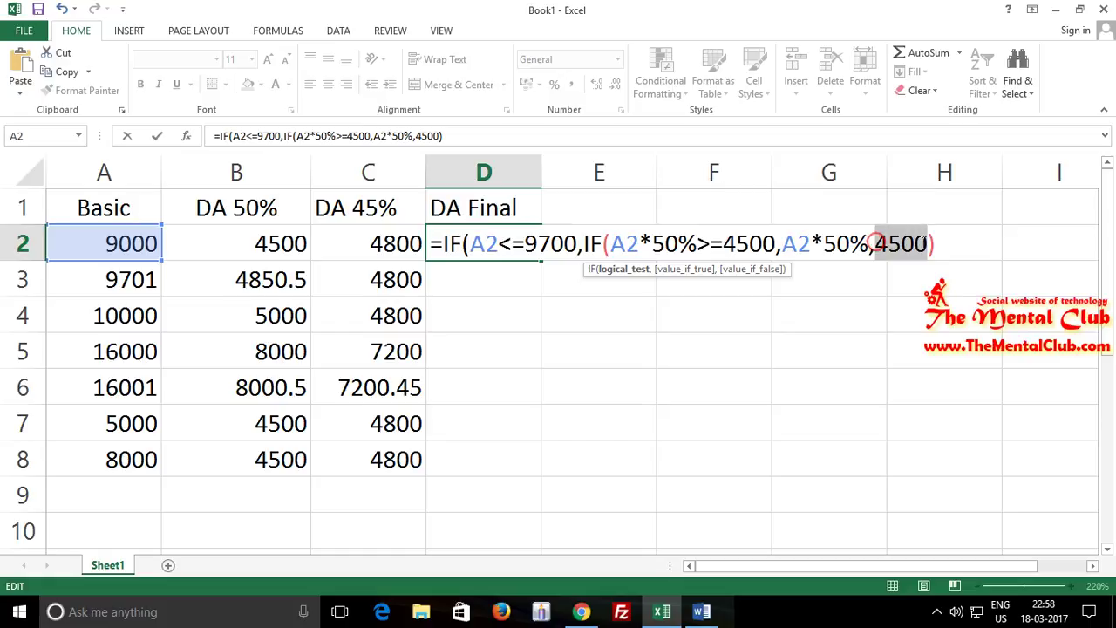
left_click(723, 244)
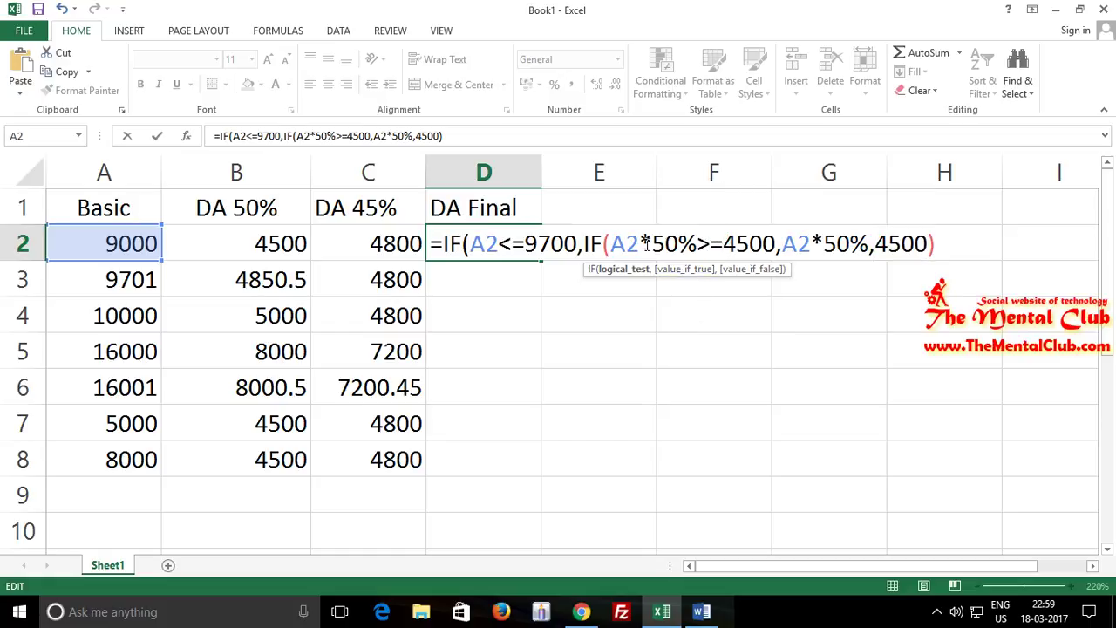
Step: Change the inner test to A2*50%<=4500 and delete the A2*50% result
left_click_drag(695, 244, 711, 244)
type("<")
left_click_drag(610, 243, 698, 244)
left_click_drag(774, 243, 616, 245)
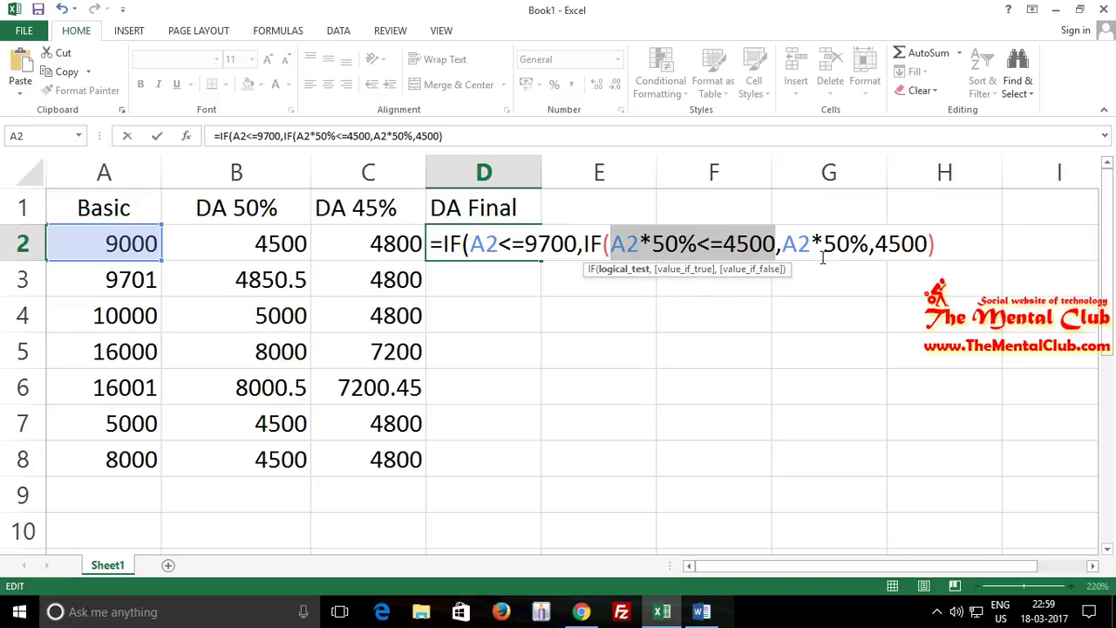
left_click_drag(873, 244, 785, 243)
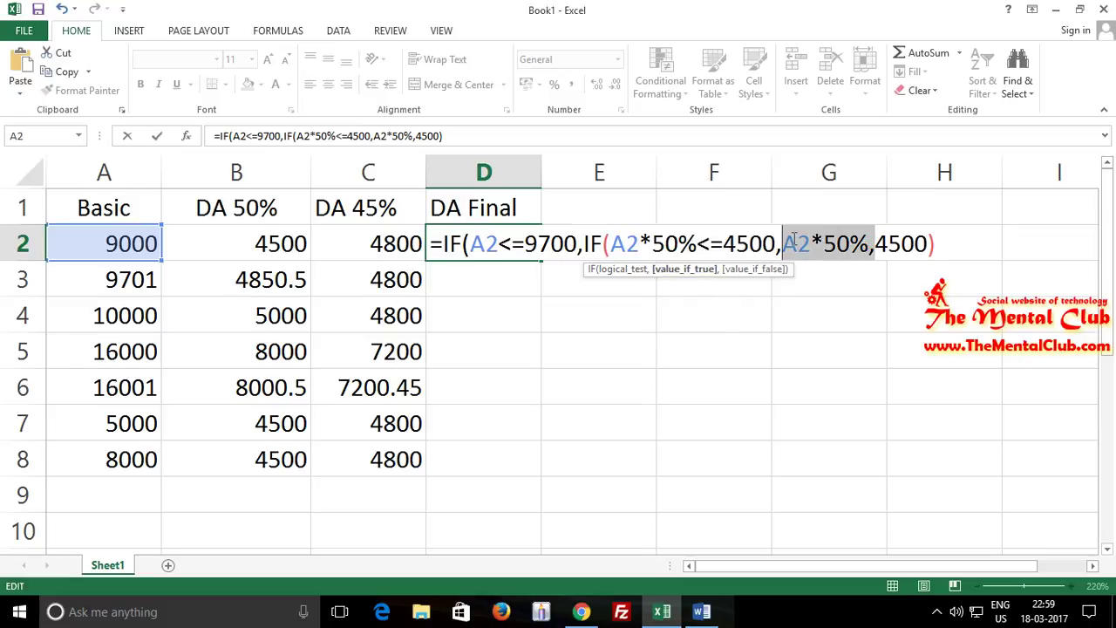
key("Delete")
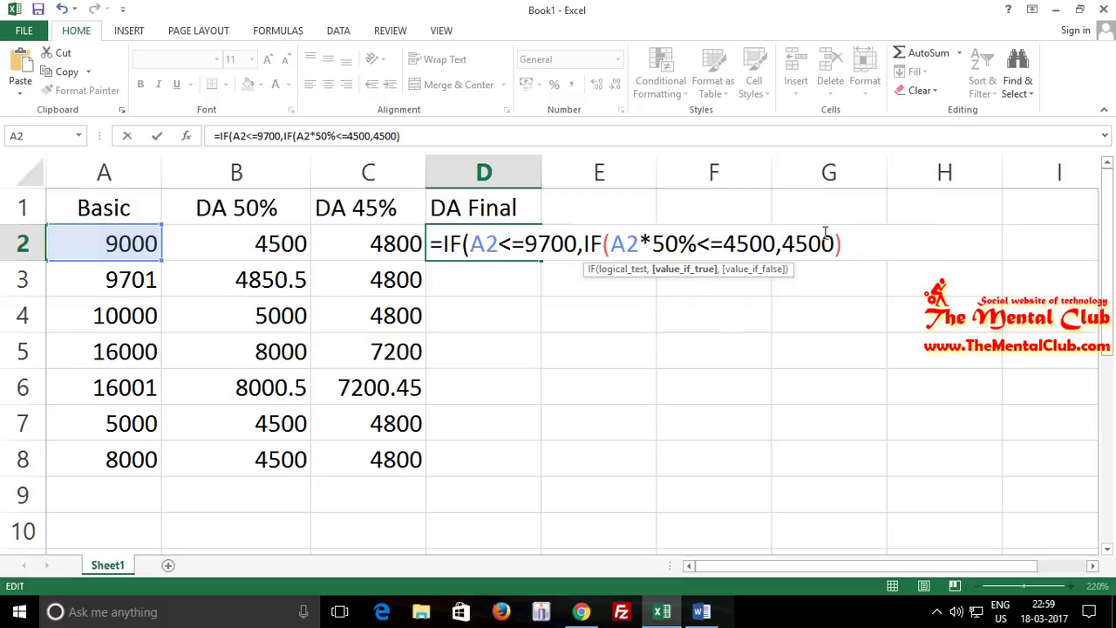
Step: Give the inner IF A2*50% as its false value
type(",")
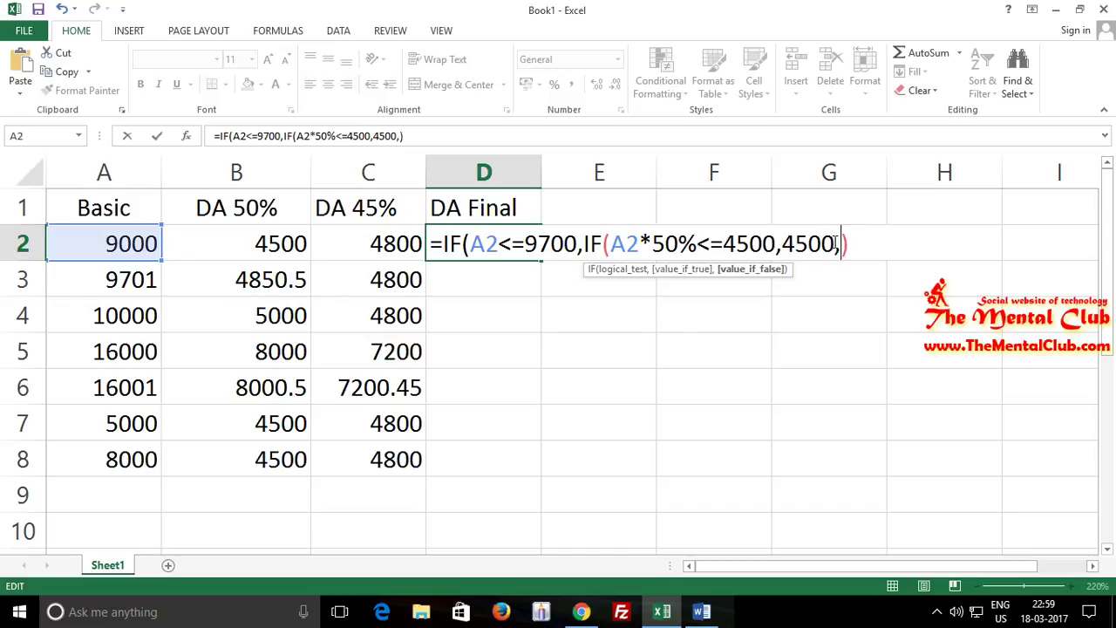
left_click(113, 238)
type("*50")
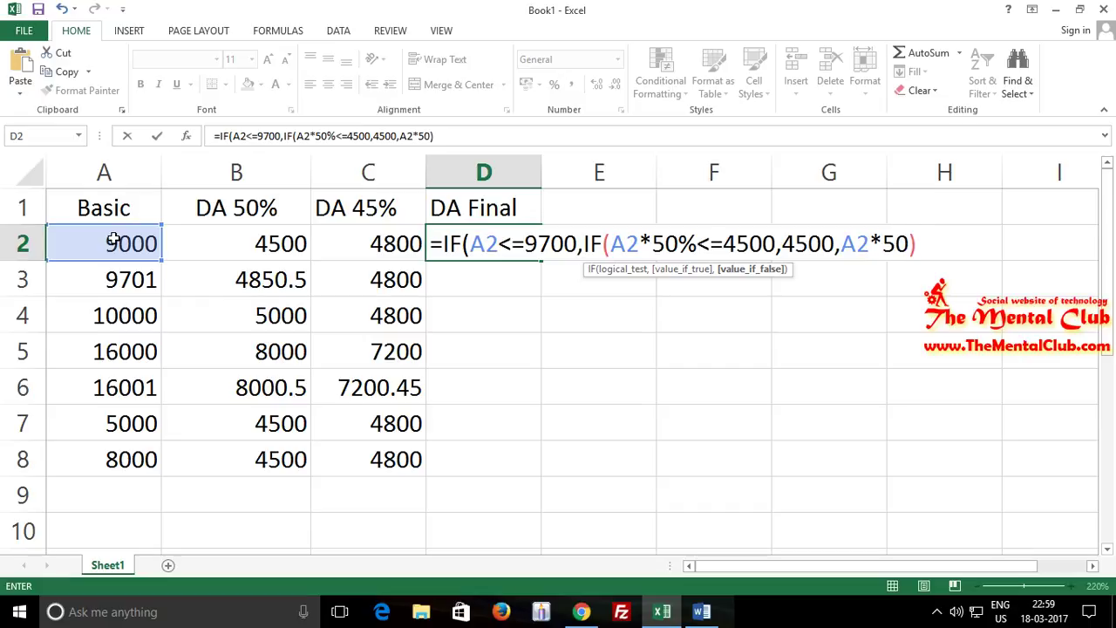
type("%")
left_click(943, 248)
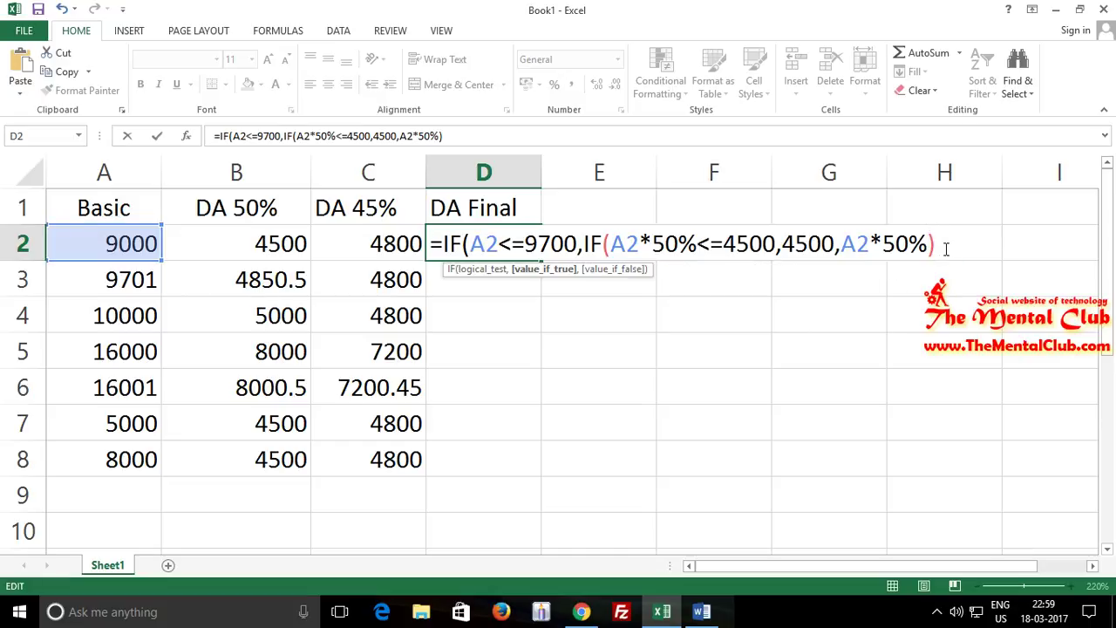
Step: Add a second IF after the nested IF, starting with the A2 reference
type(",")
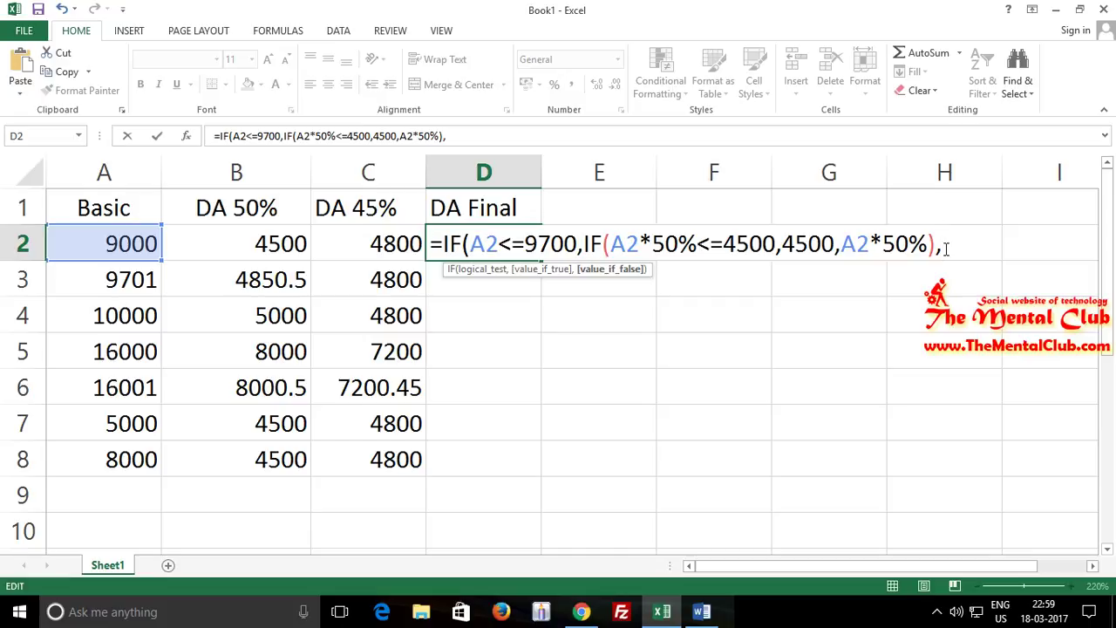
left_click_drag(938, 246, 444, 244)
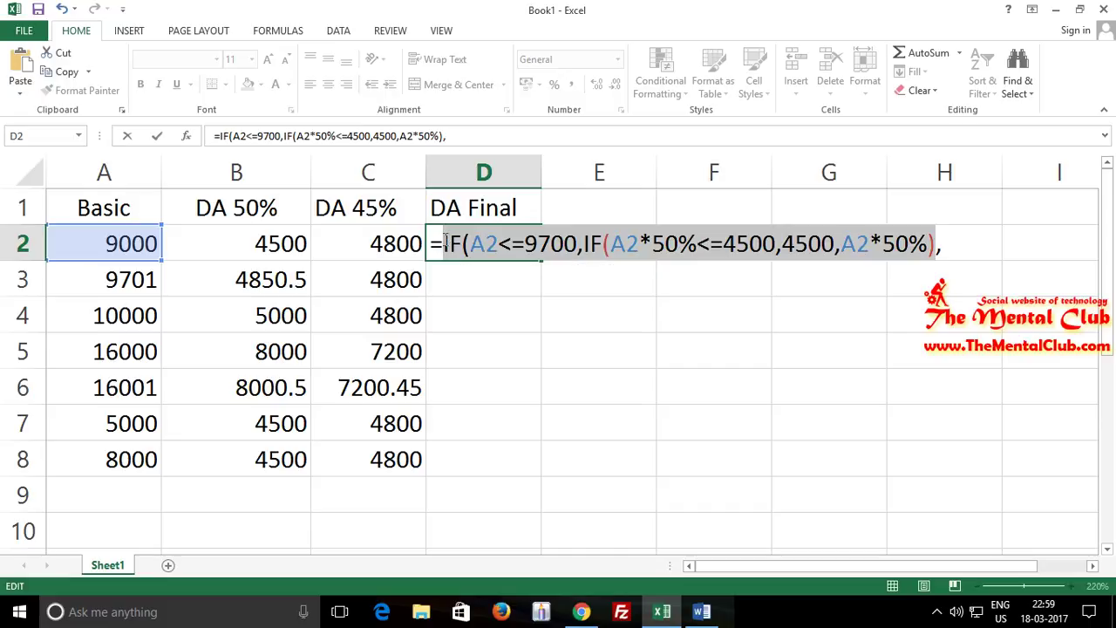
left_click(967, 245)
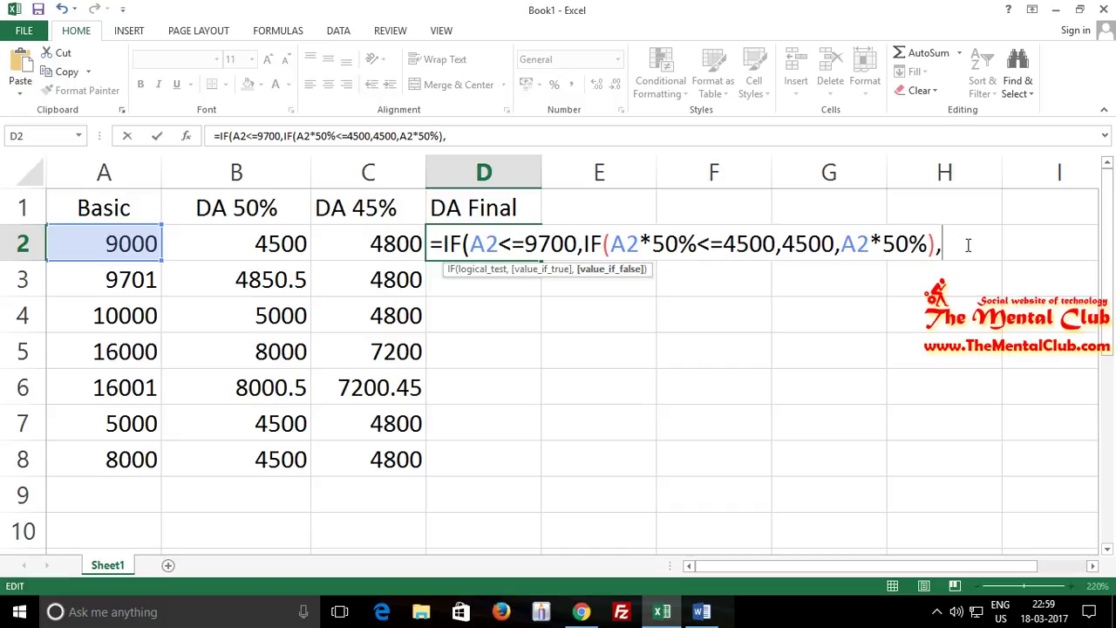
type("if")
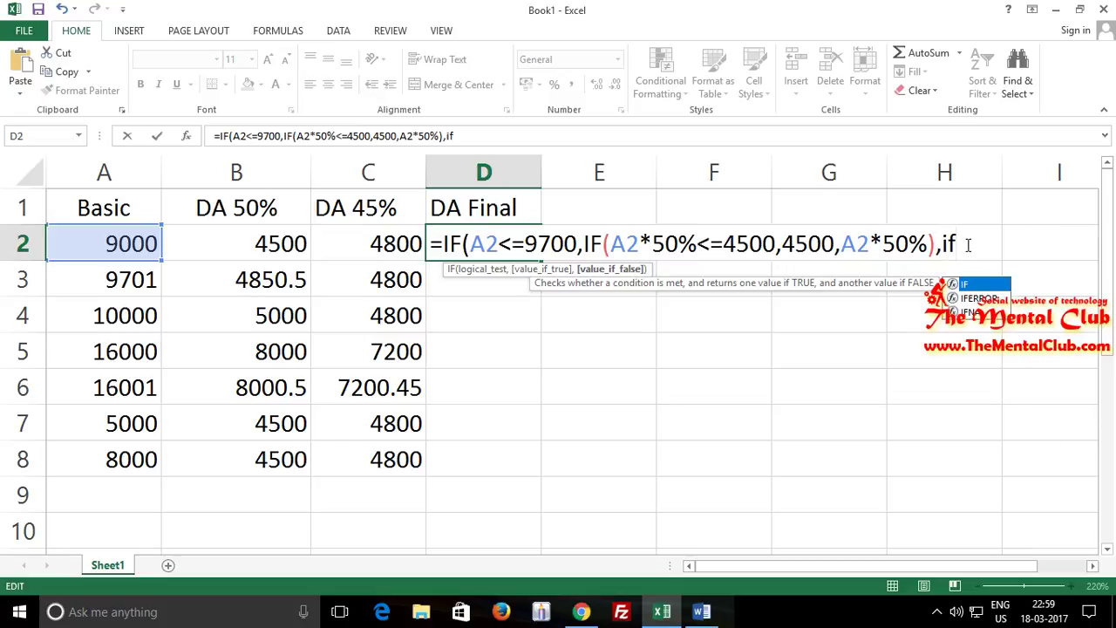
key("Tab")
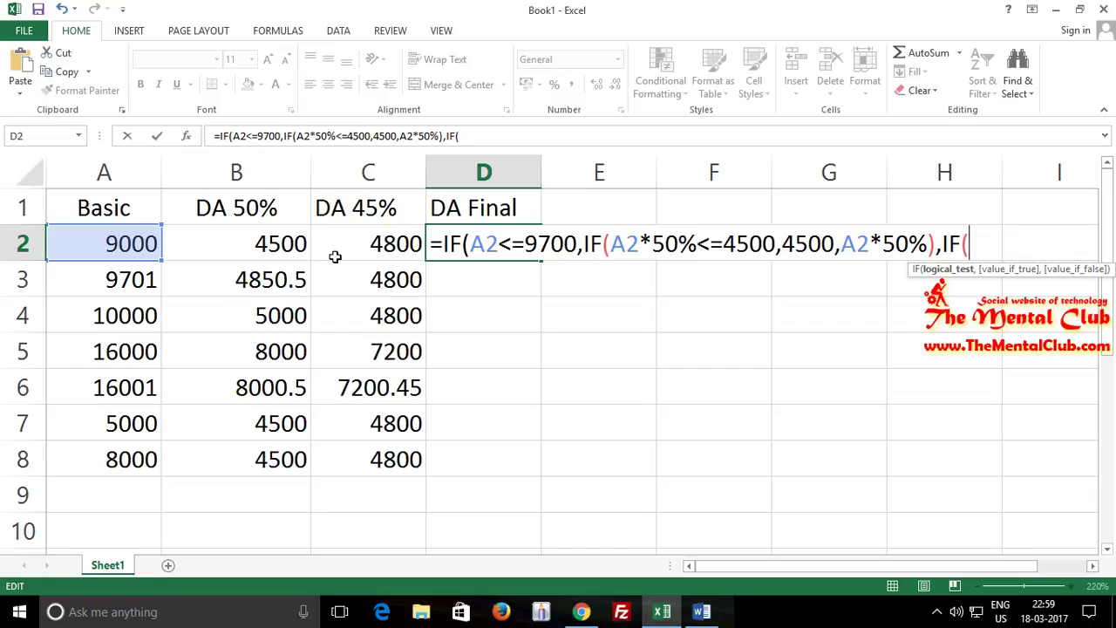
left_click(138, 246)
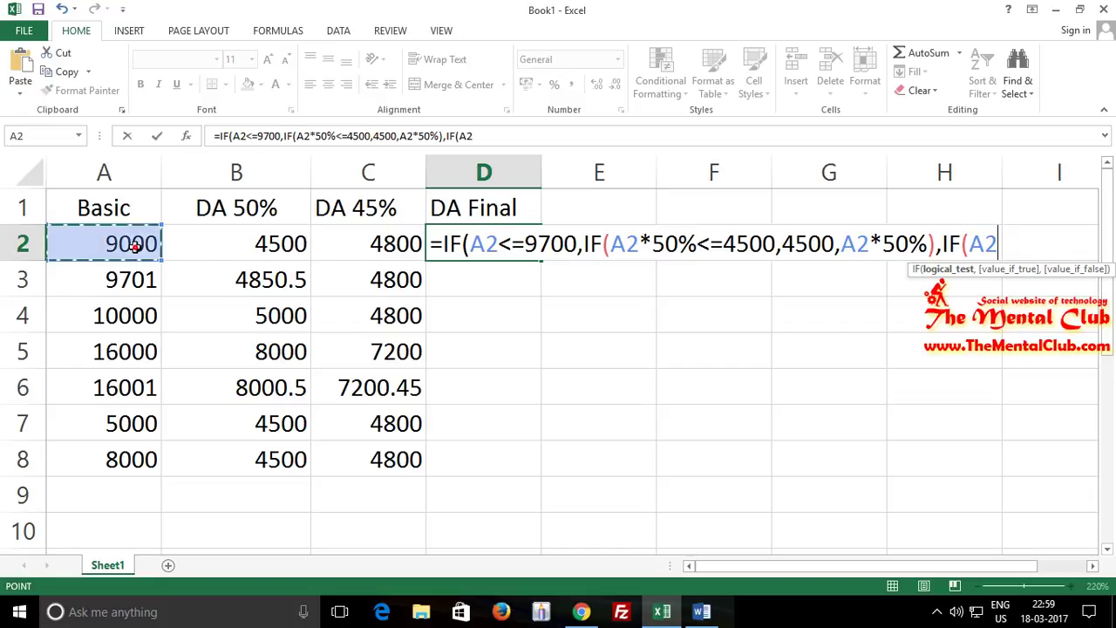
left_click(702, 611)
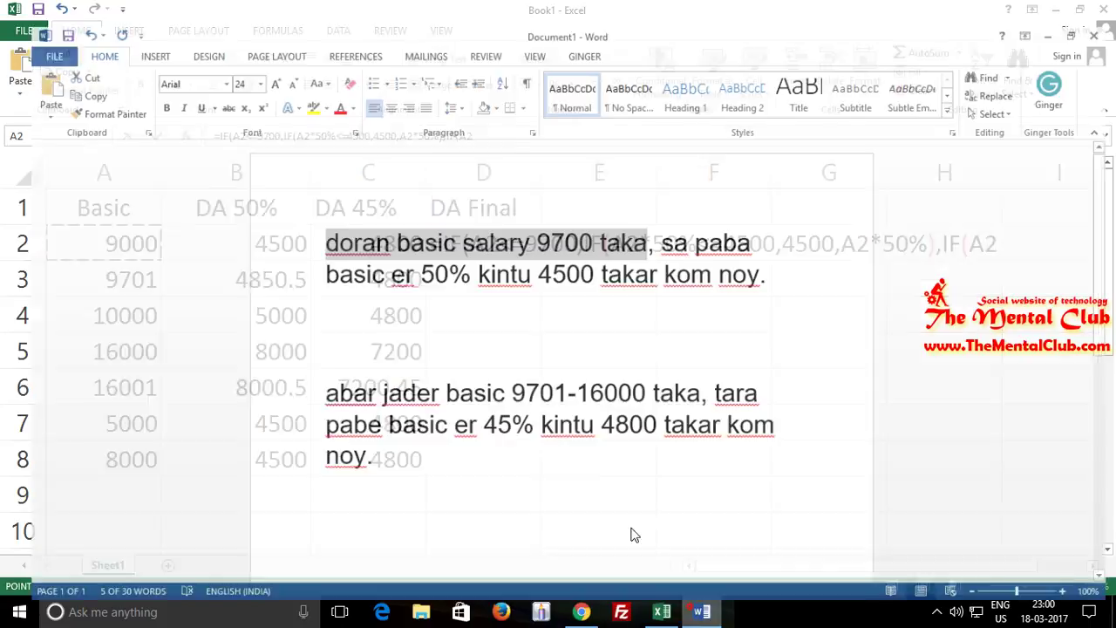
left_click_drag(499, 380, 643, 381)
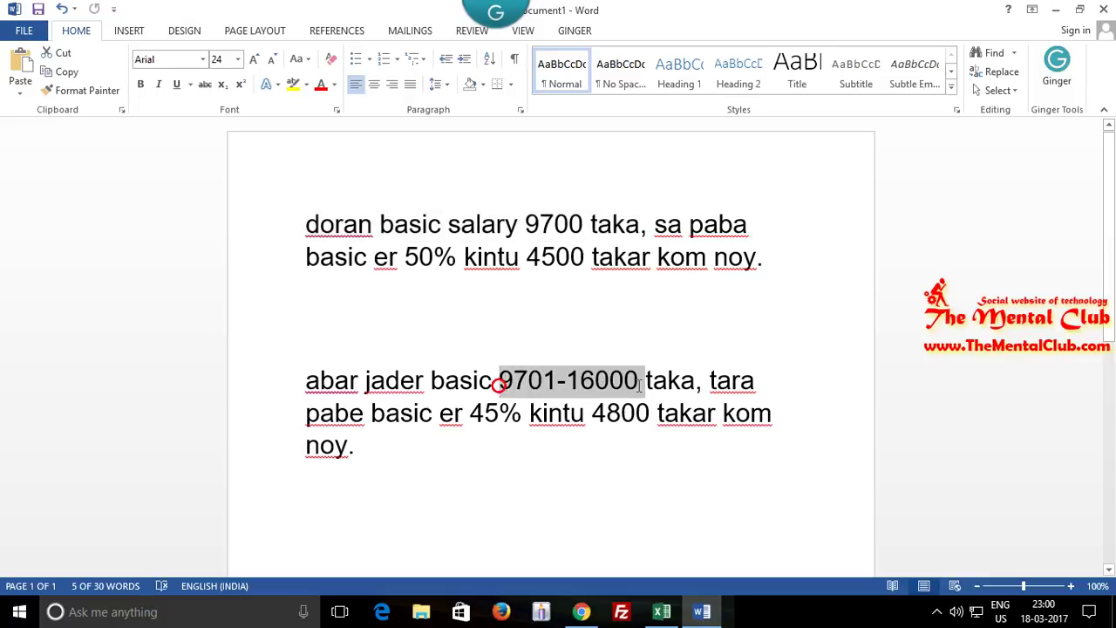
left_click(702, 611)
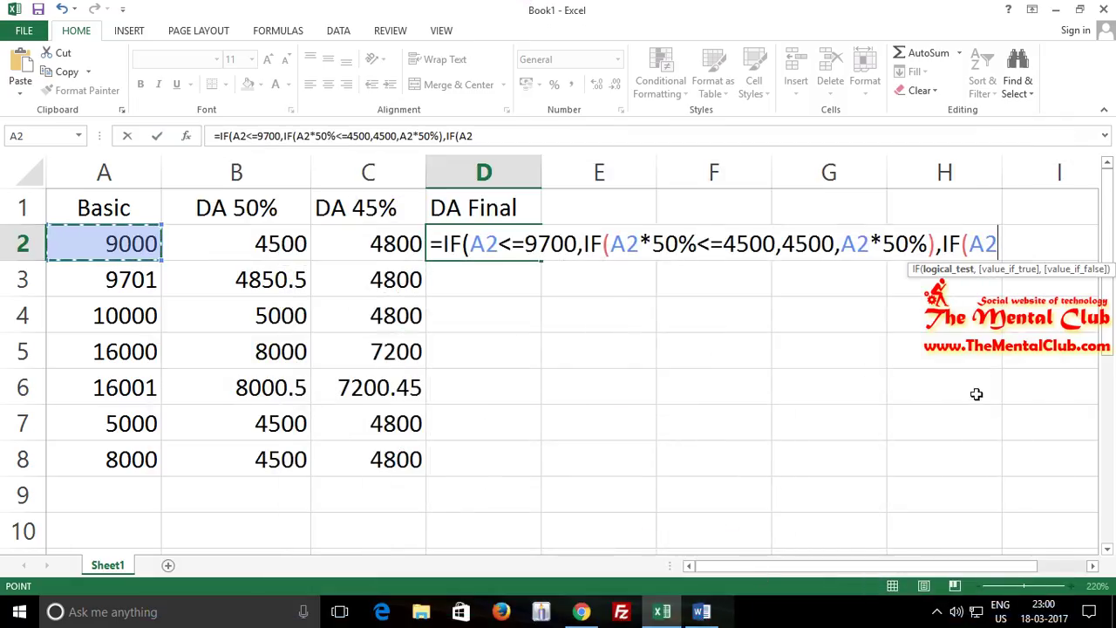
Step: Make the second IF's condition A2>=9701 in D2's formula
left_click(996, 245)
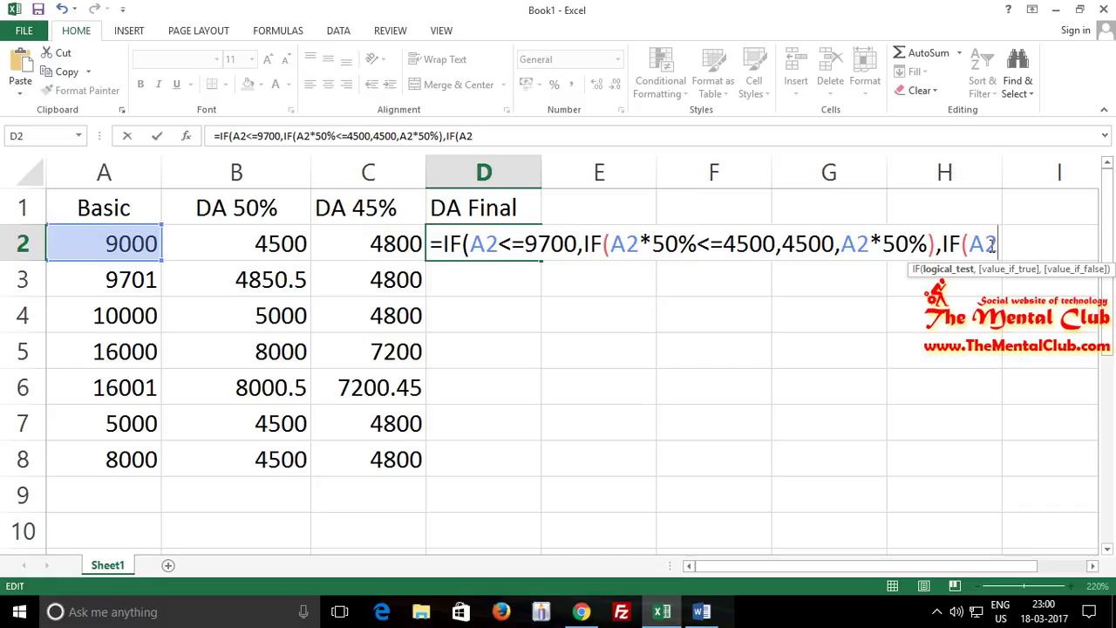
type(">")
type("9700")
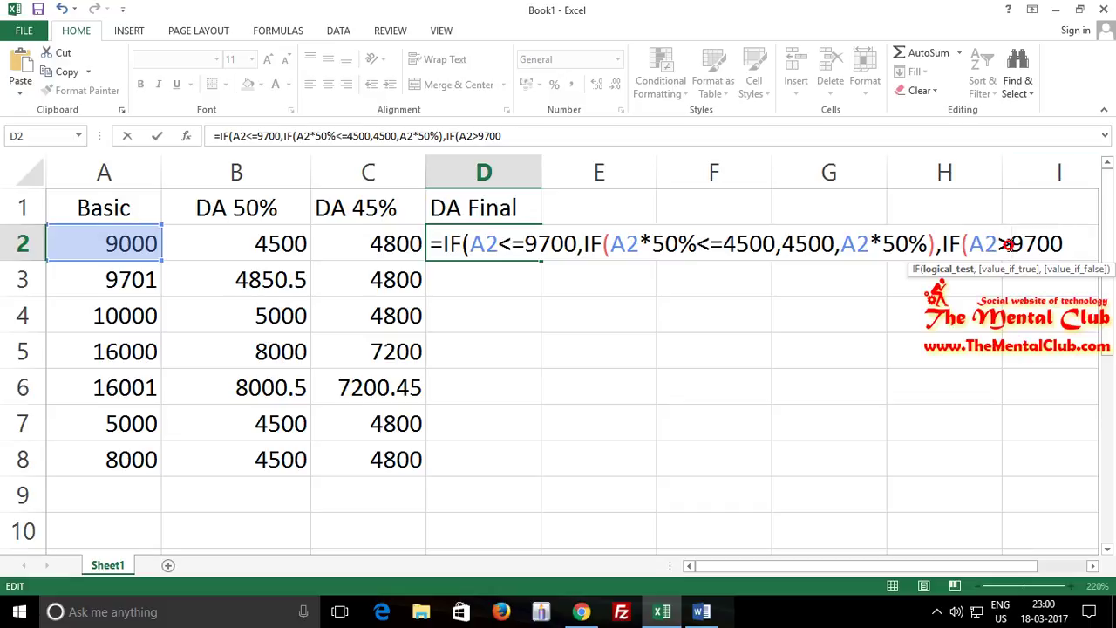
left_click(1010, 244)
type("=")
left_click(1072, 240)
key("BackSpace")
type("1")
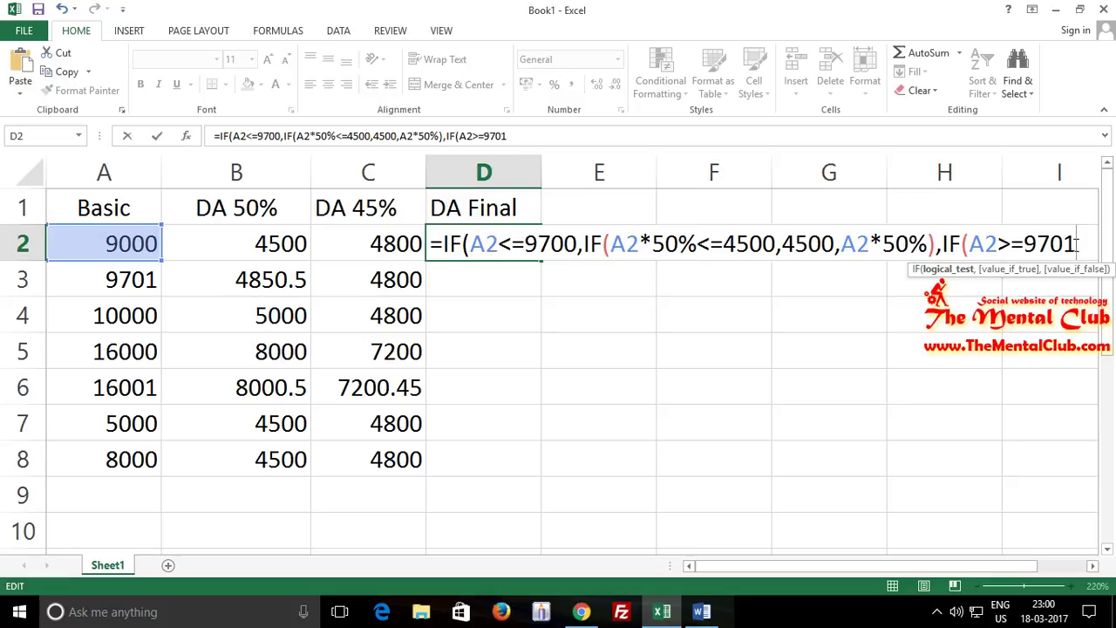
Step: Begin a nested IF for the 45% tier testing A2*45%<=
type(",")
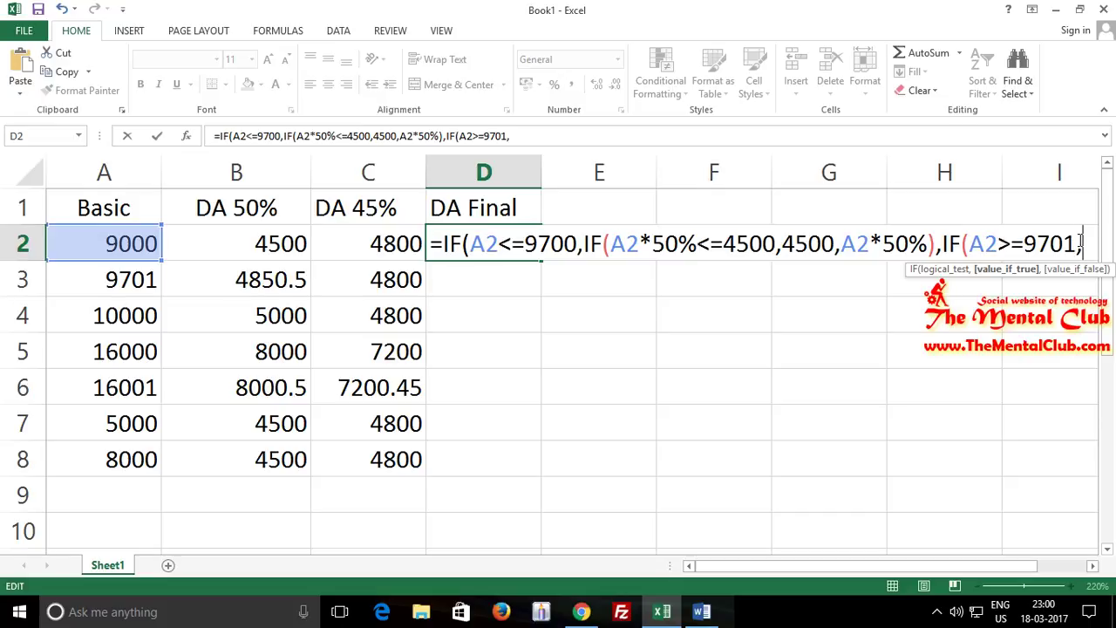
type("if")
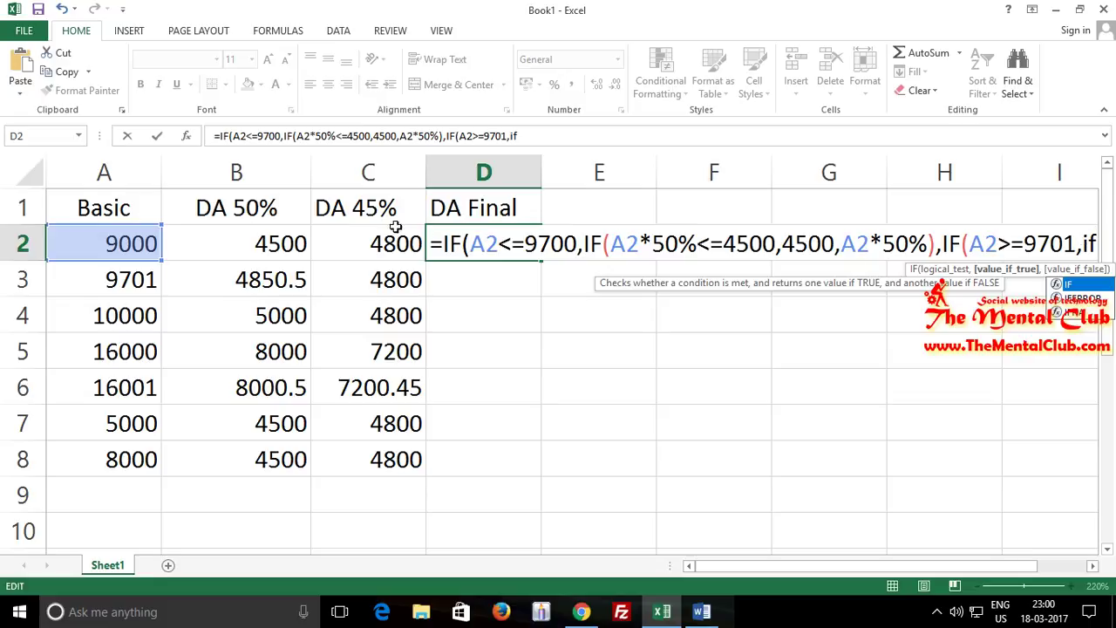
key("Tab")
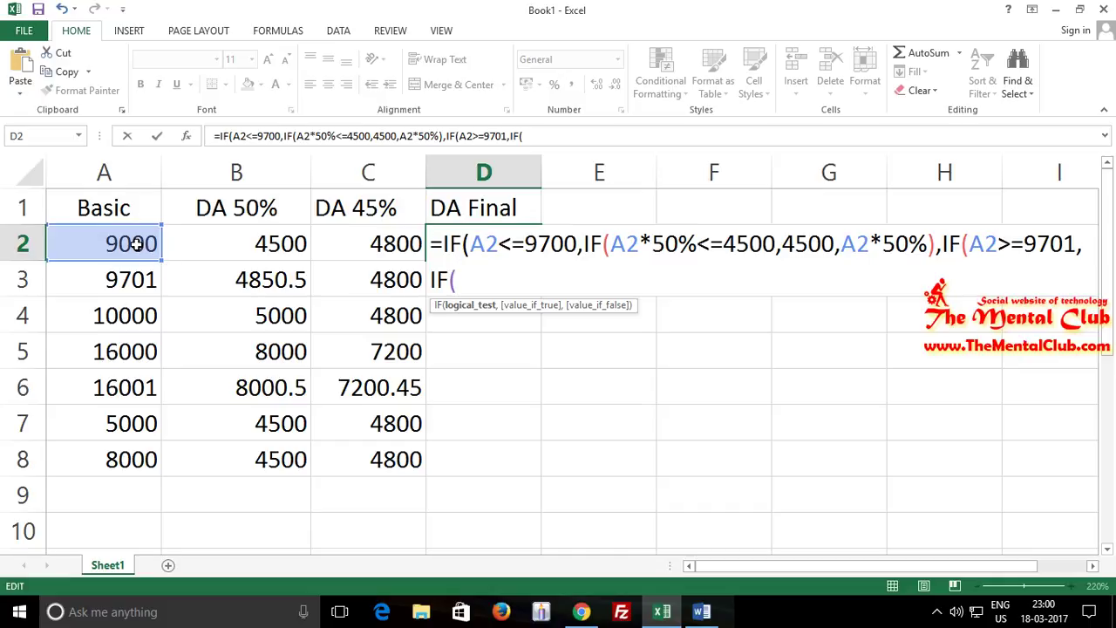
left_click(136, 244)
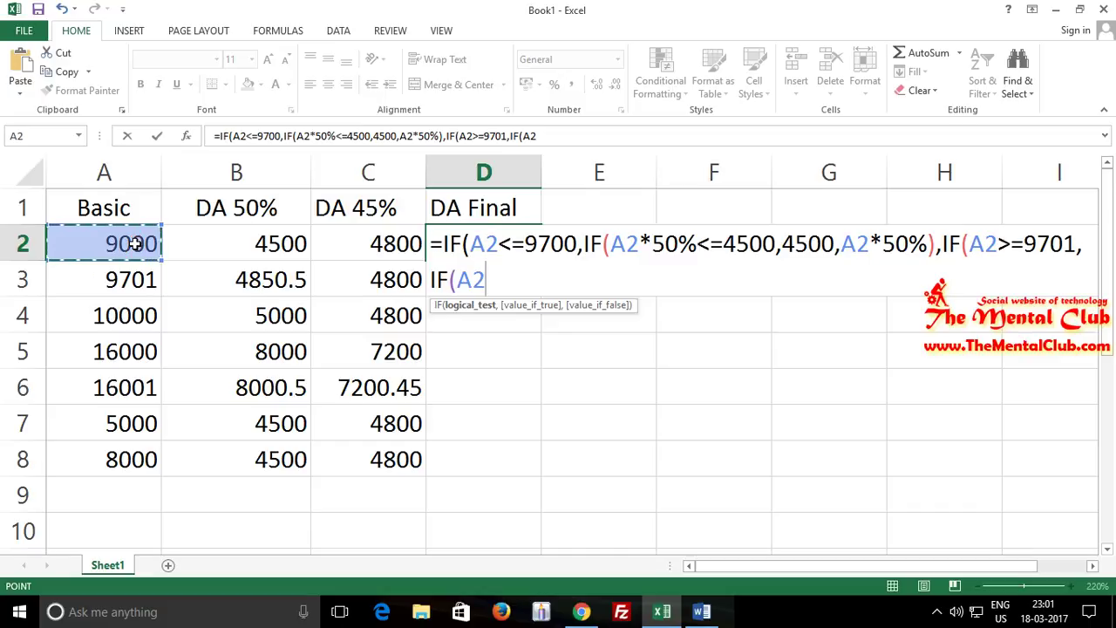
type("*45")
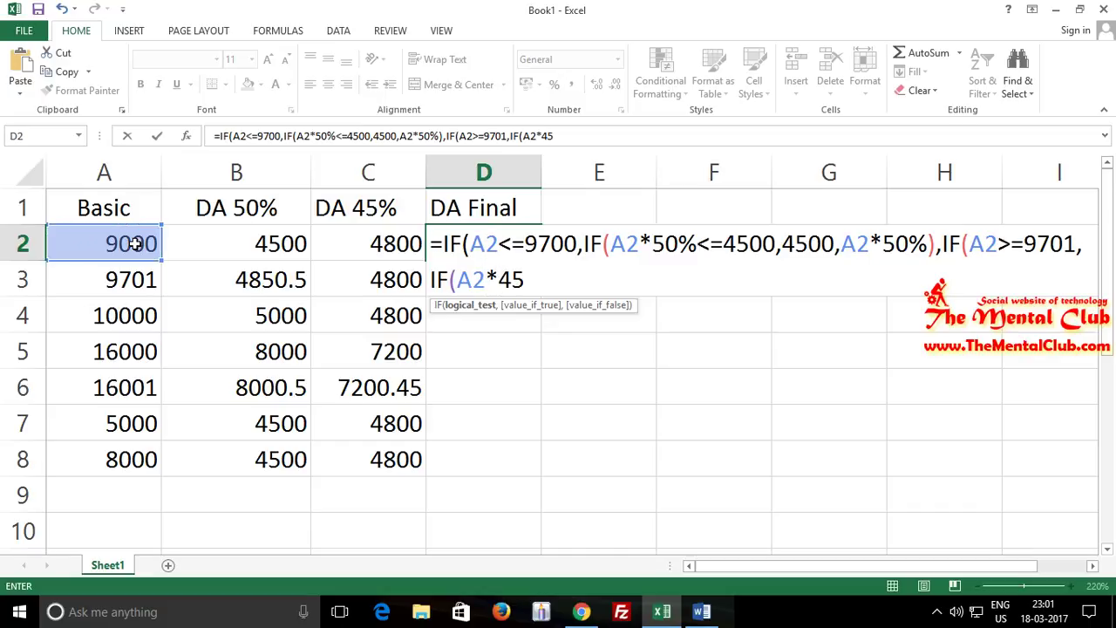
type("%")
type("<=")
left_click(699, 611)
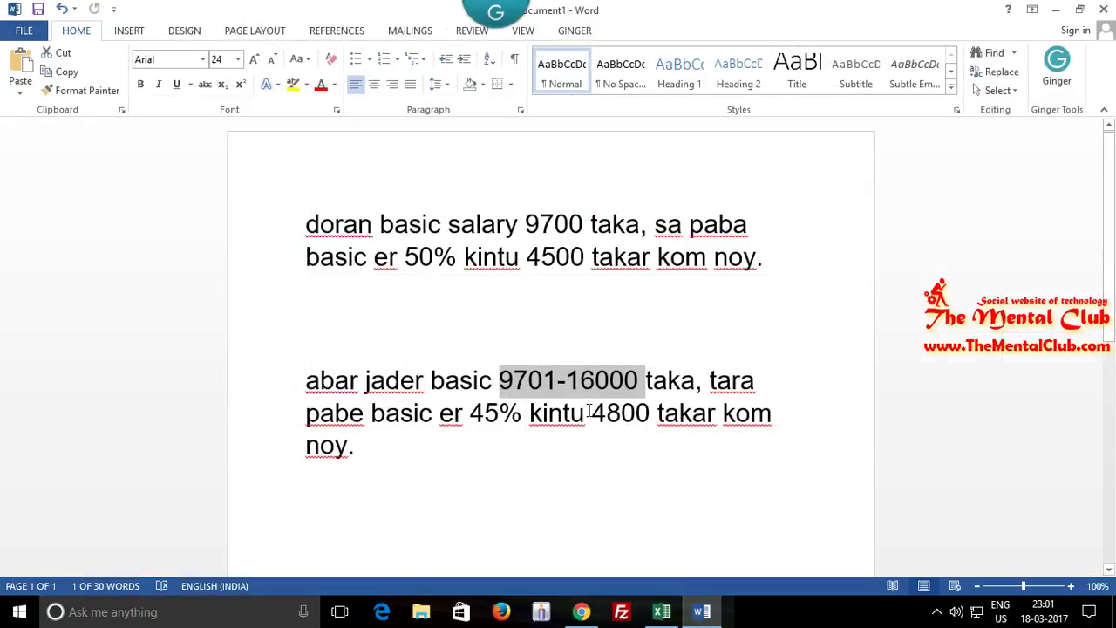
left_click_drag(531, 413, 652, 412)
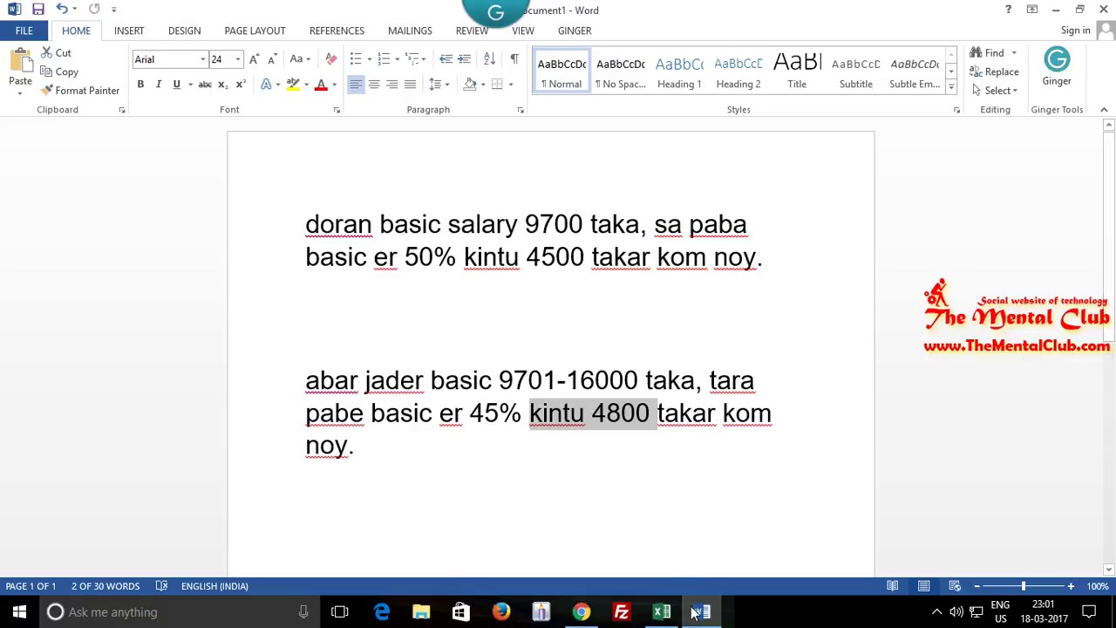
left_click(662, 612)
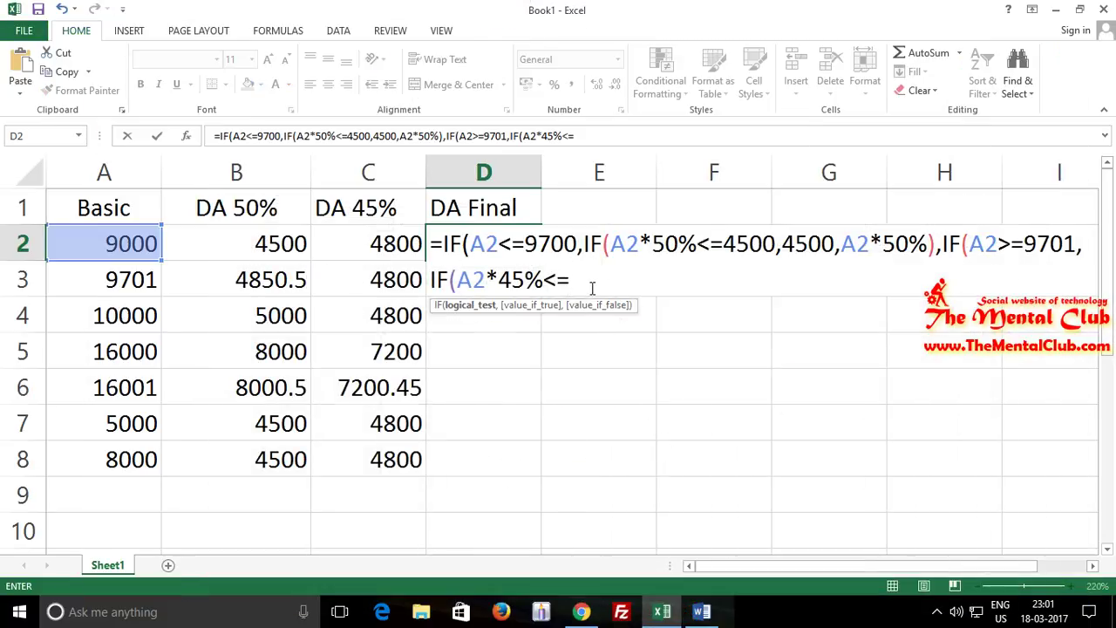
Step: Finish D2 with 4800,4800,A2*45%, close all parentheses and commit the formula
type("800,")
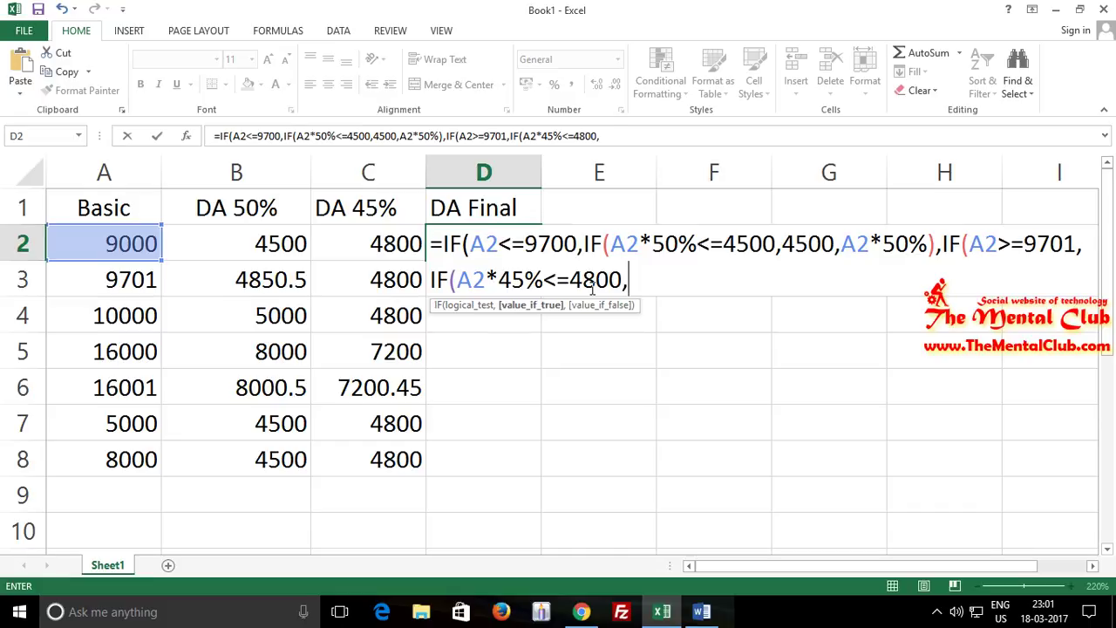
type("4800,")
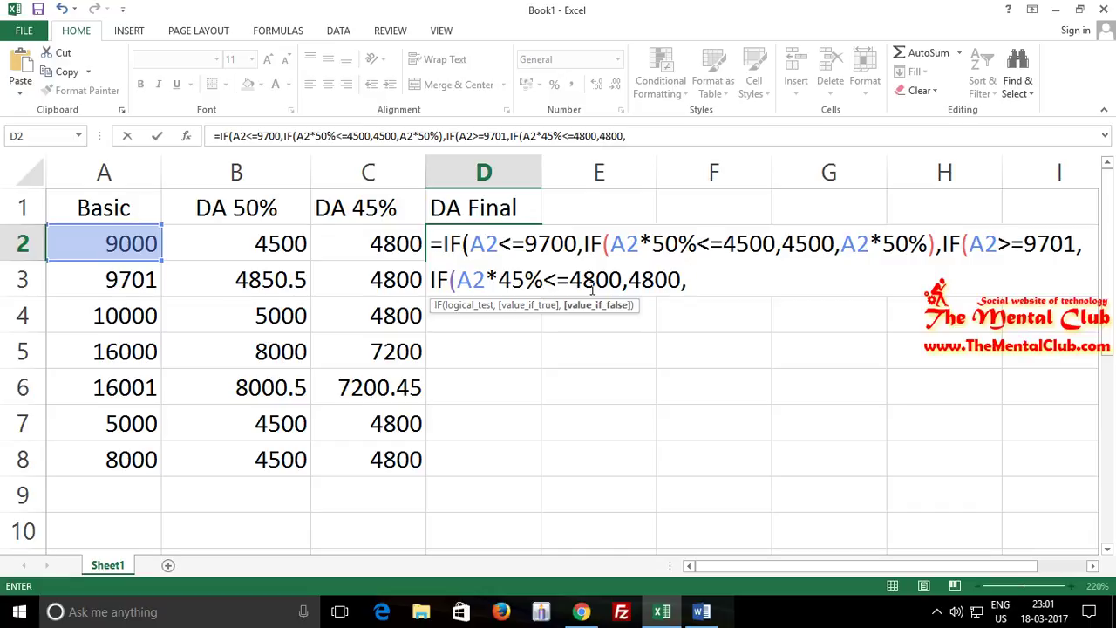
left_click(143, 246)
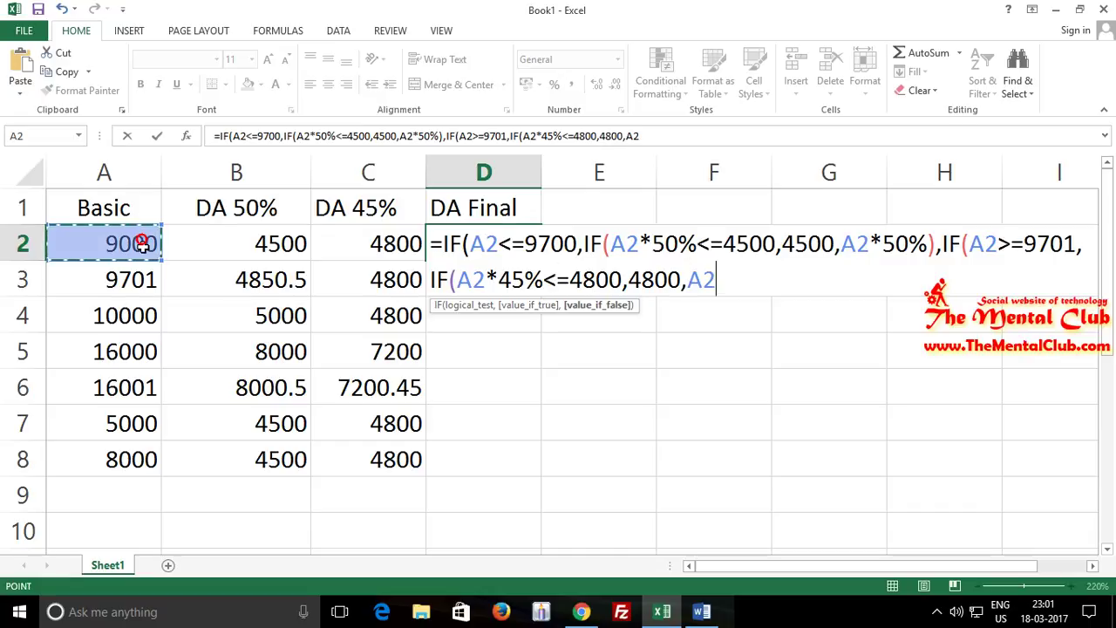
type("*45%)")
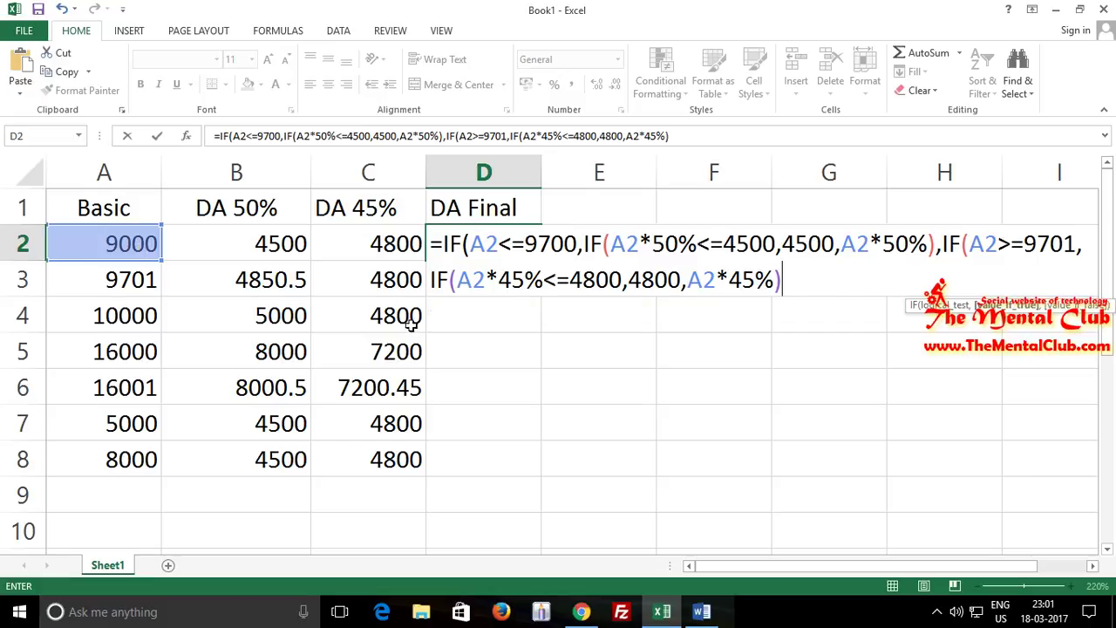
left_click_drag(447, 281, 783, 279)
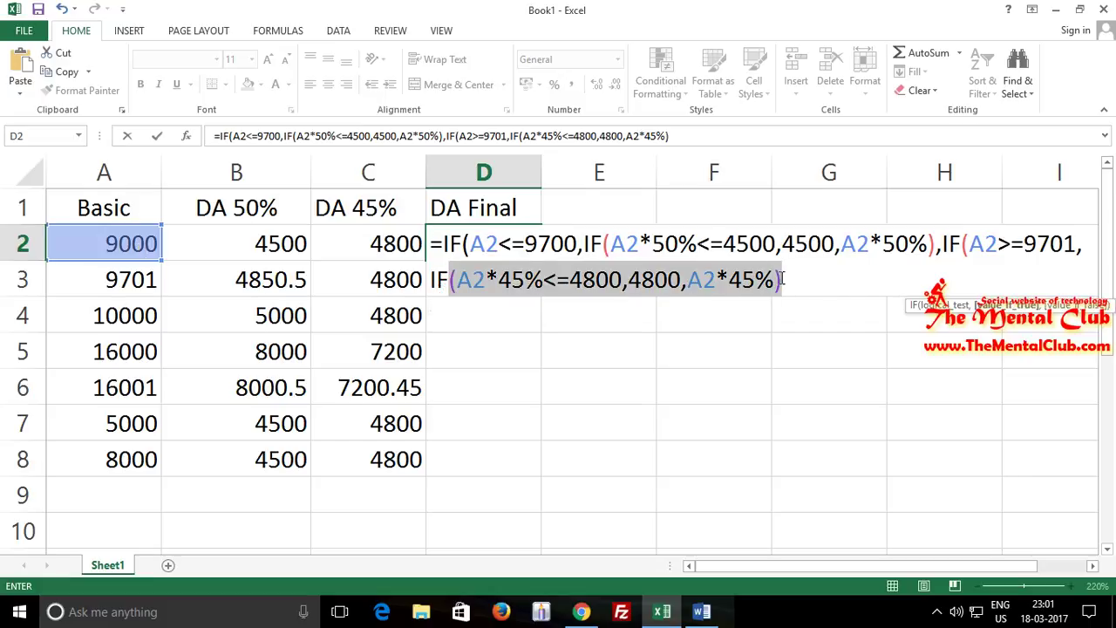
left_click(962, 245)
left_click(793, 281)
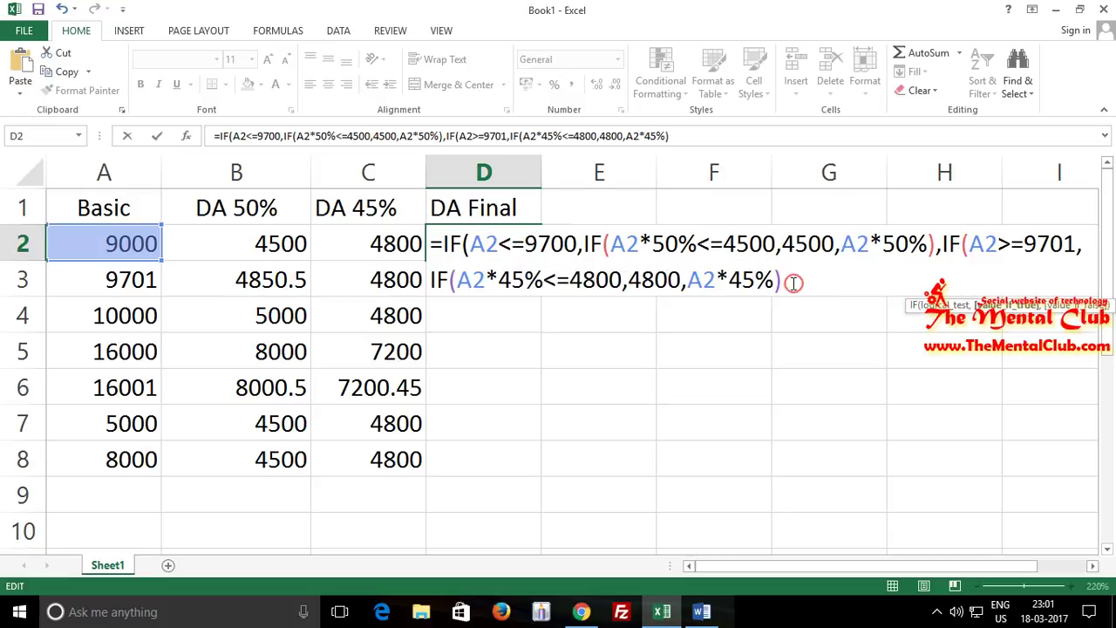
type(")")
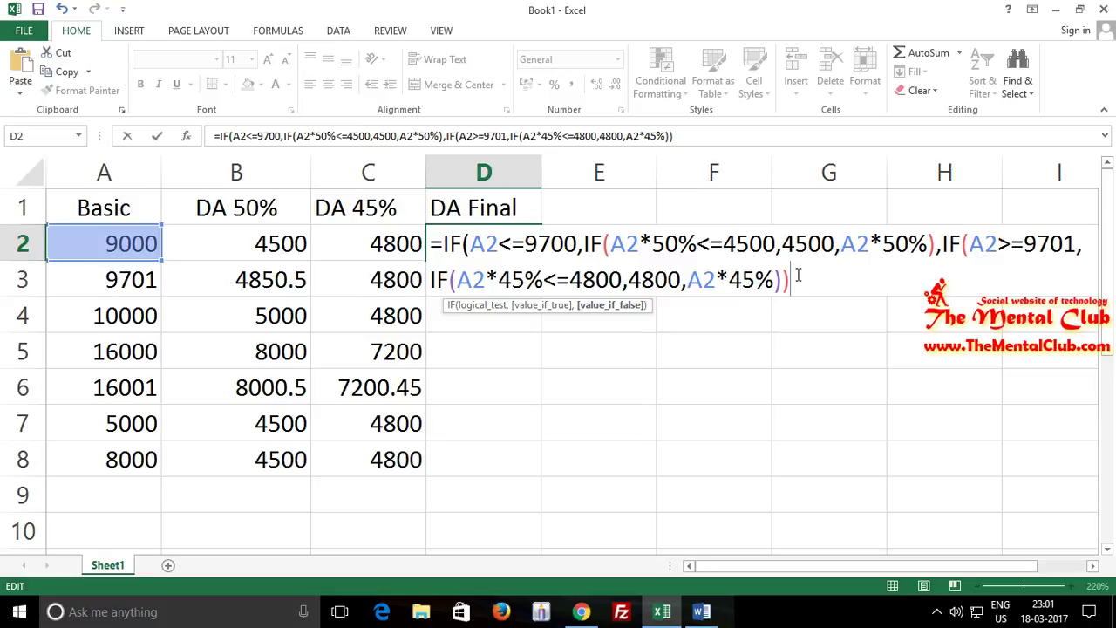
left_click_drag(603, 242, 937, 245)
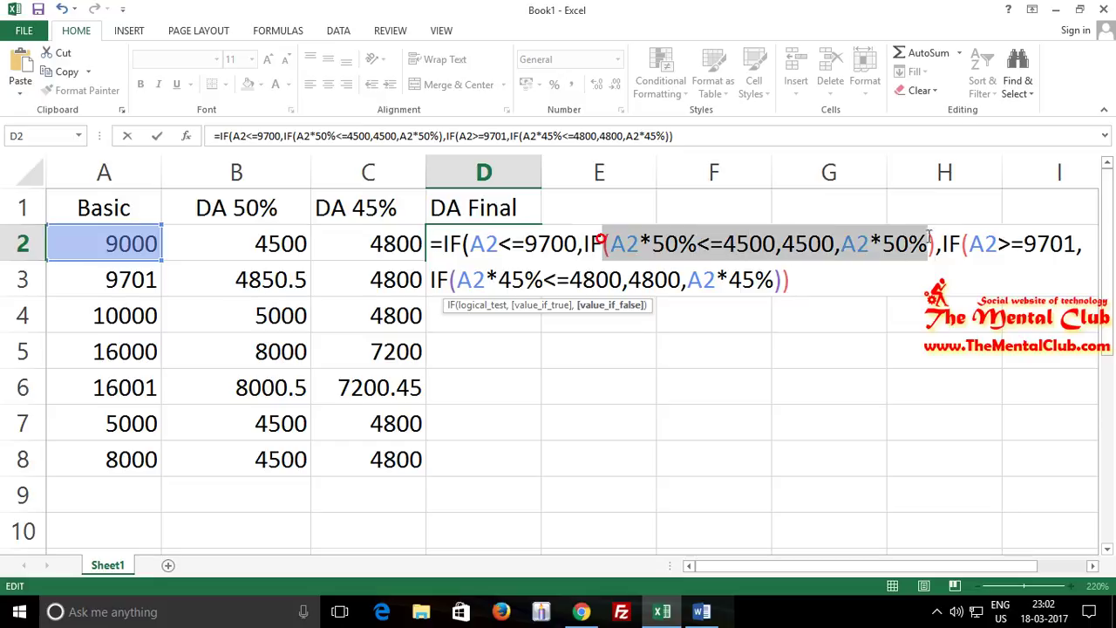
left_click(458, 242)
left_click(801, 277)
type(")")
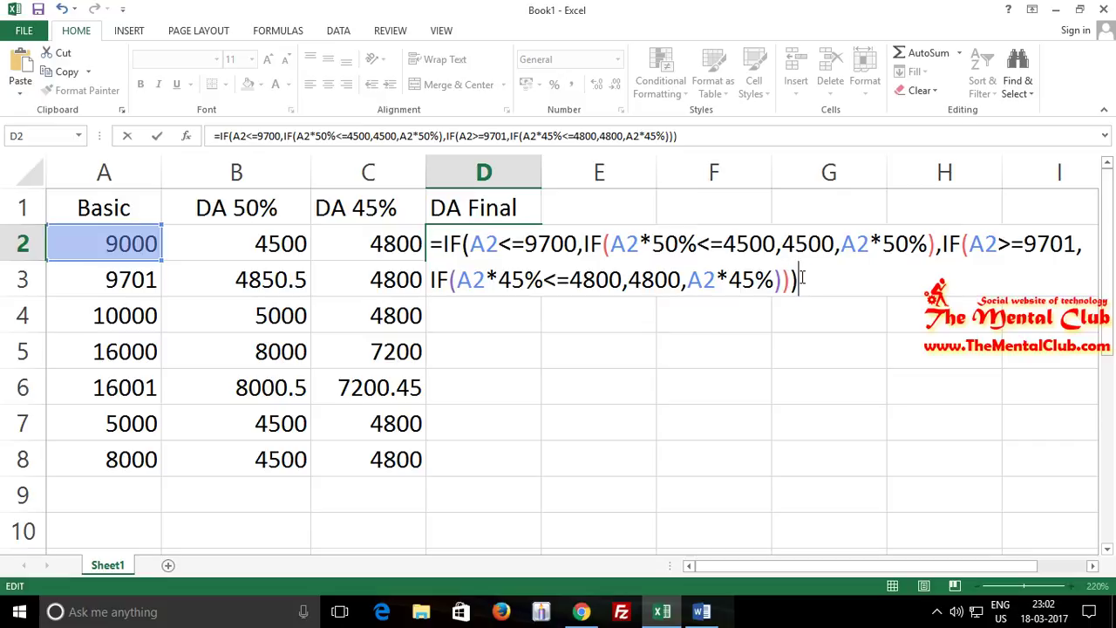
key("Return")
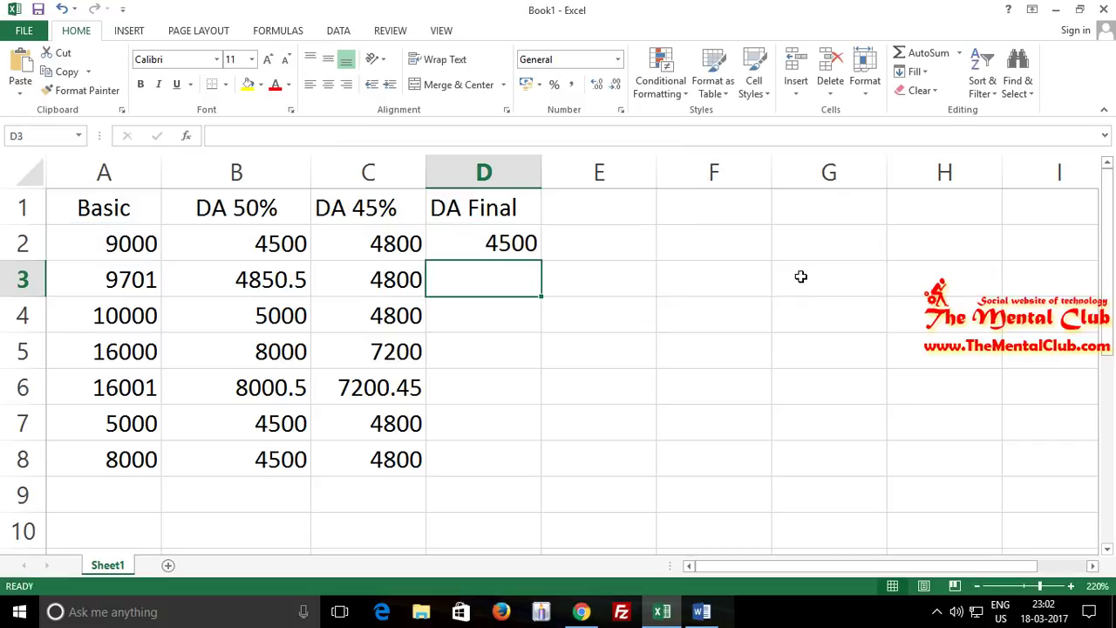
Step: Fill D2 down to D8, giving 4500, 4800, 4800, 7200, 7200.45, 4500, 4500
left_click(519, 248)
left_click_drag(541, 260, 531, 467)
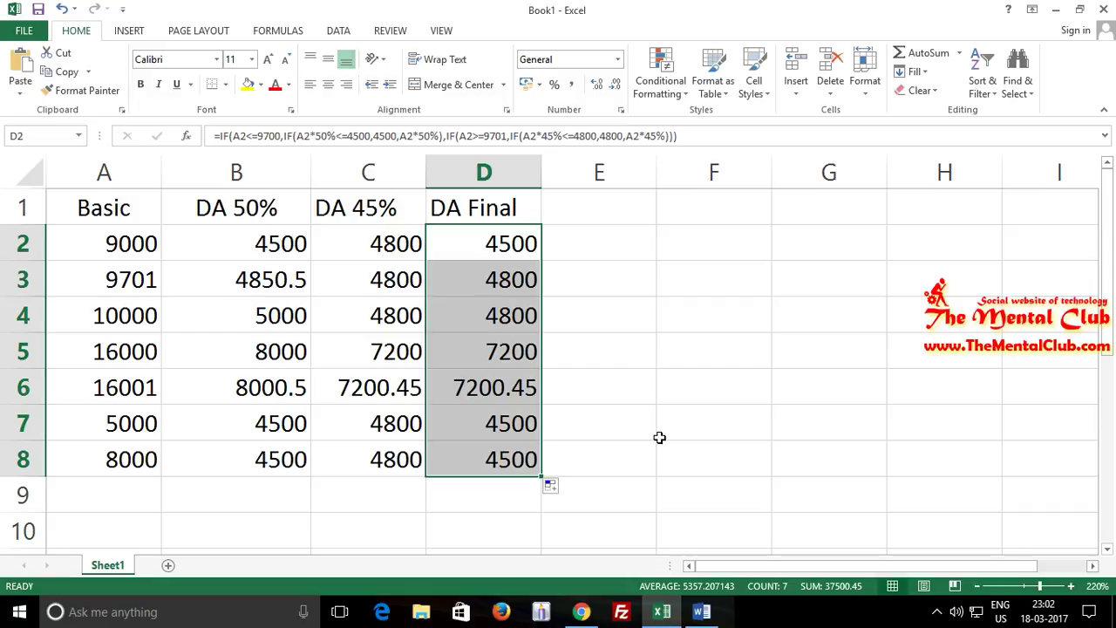
double_click(281, 244)
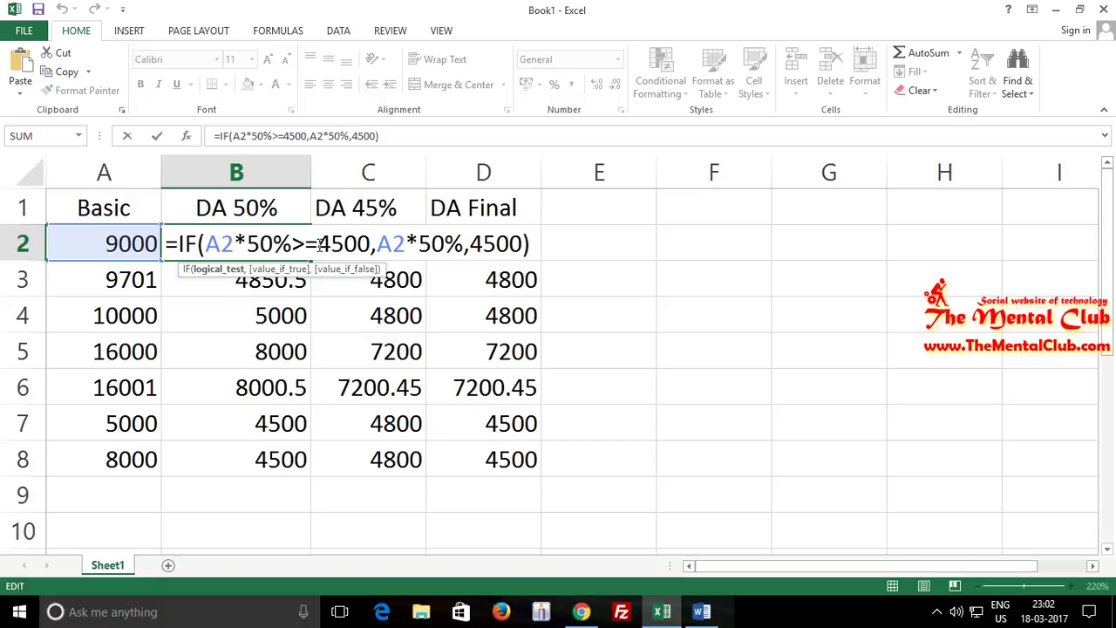
Step: Rewrite B2 as =IF(A2*50%<=4500,4500,A2*50%), flipping the comparison and swapping both branches
left_click_drag(316, 245, 293, 245)
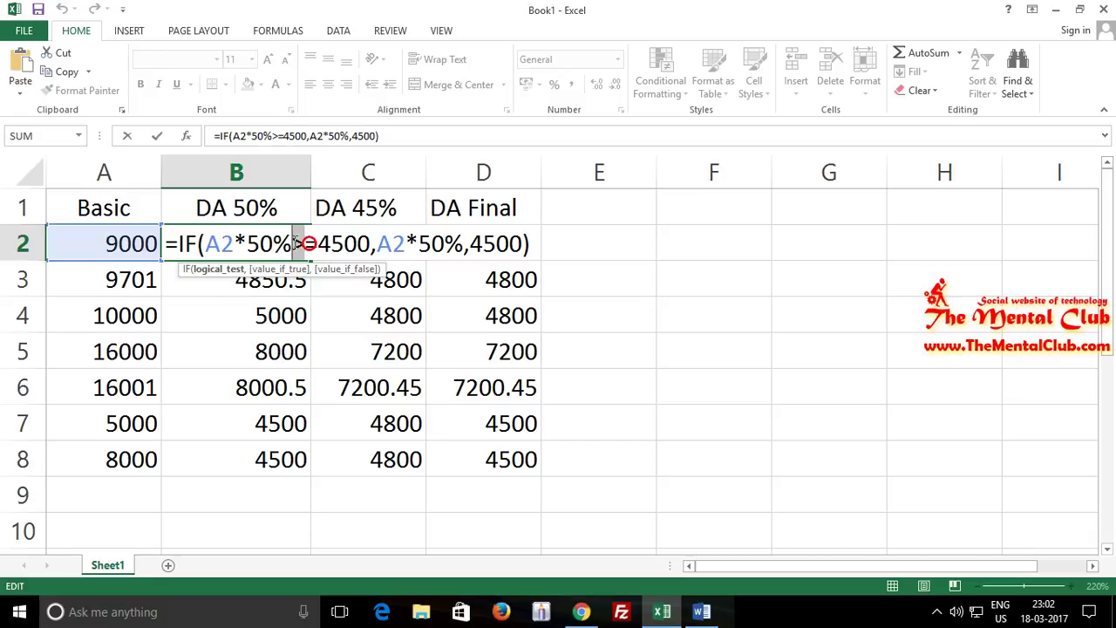
type("<")
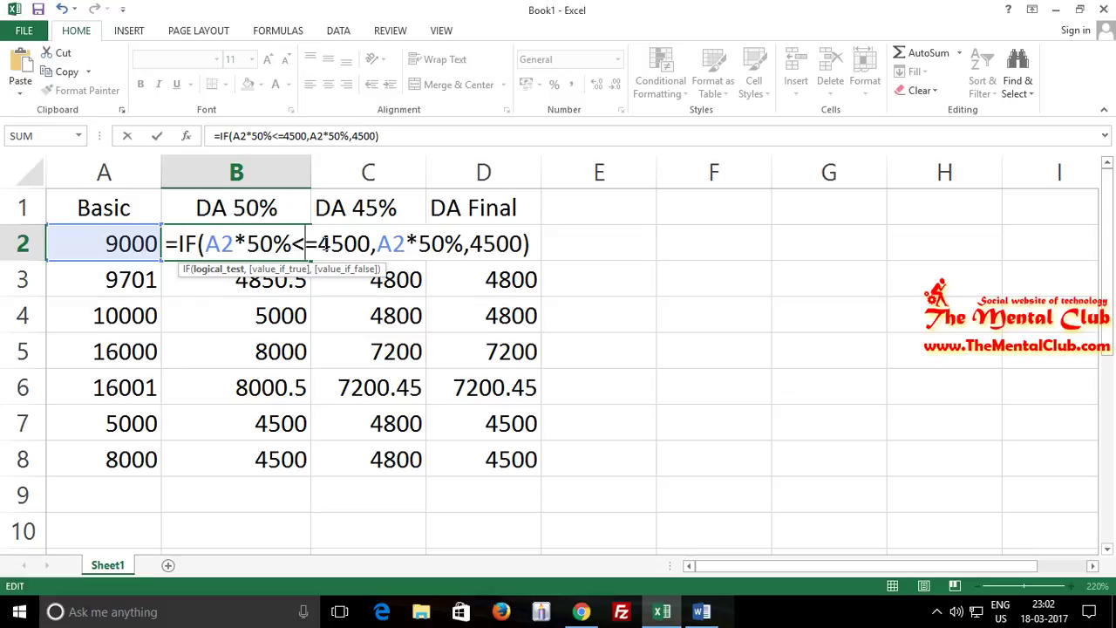
left_click_drag(377, 244, 461, 244)
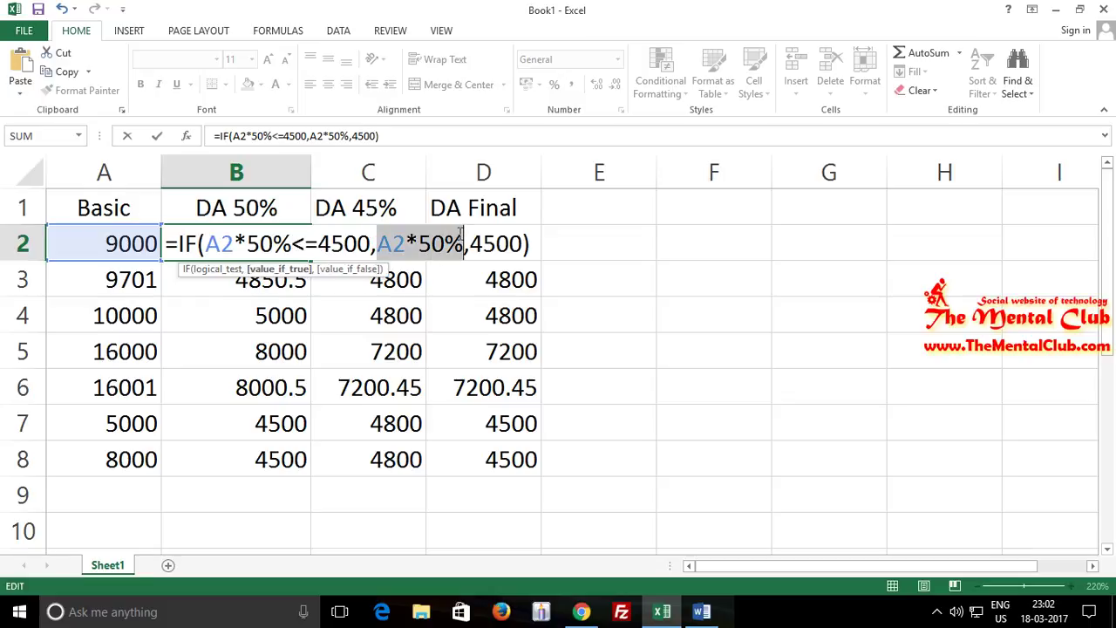
key("BackSpace")
key("BackSpace")
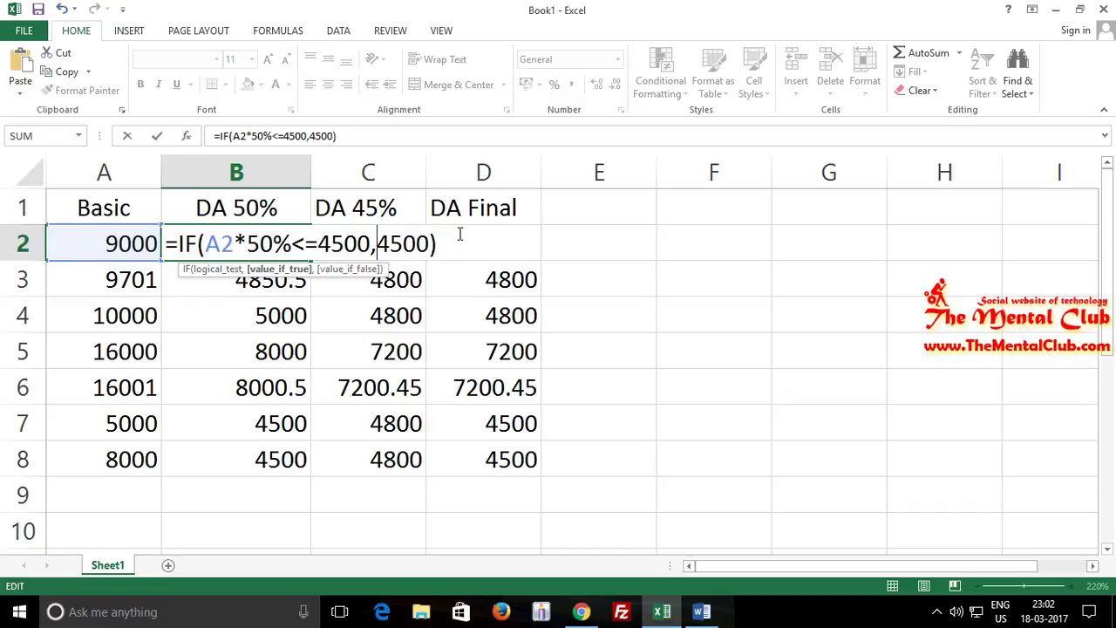
left_click(425, 244)
type(",")
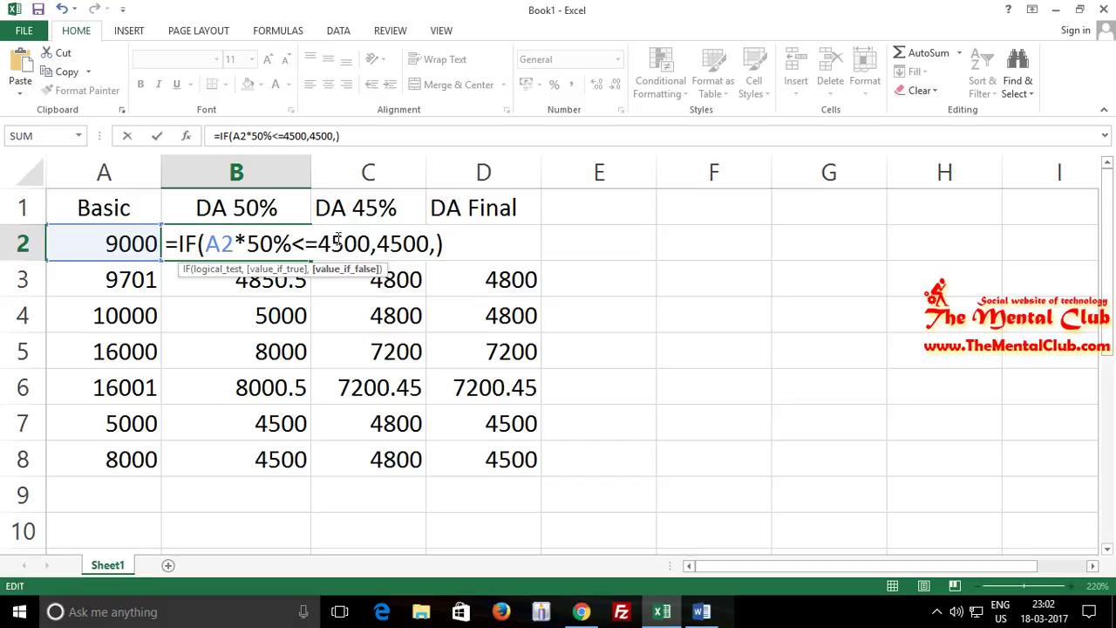
left_click(120, 242)
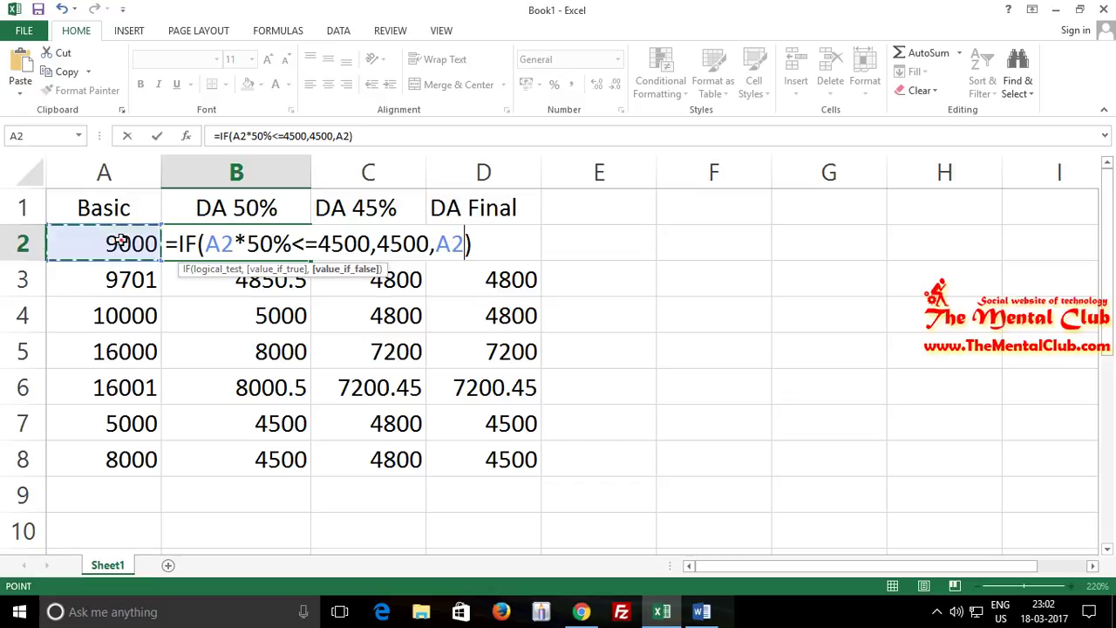
type("*50")
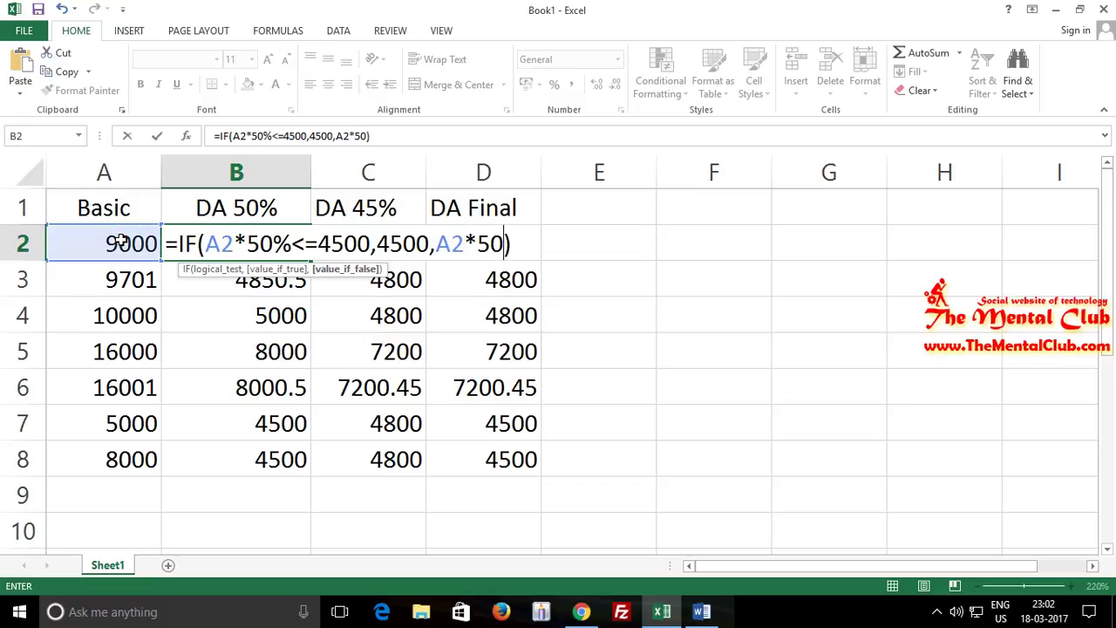
type("%")
key("Return")
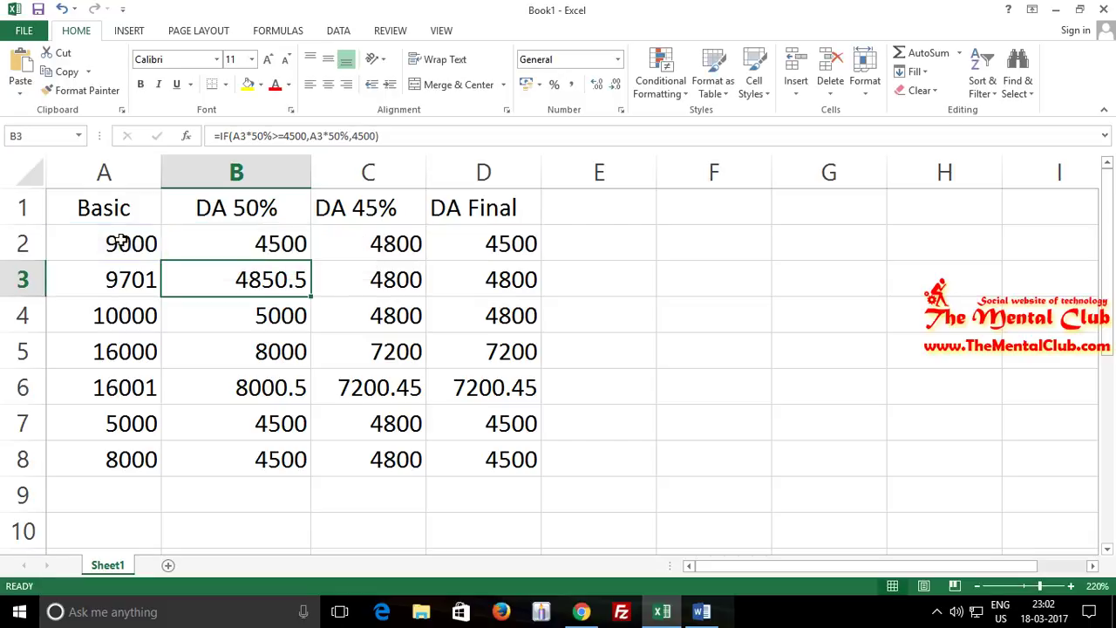
Step: Rewrite C2 as =IF(A2*45%<=4800,4800,A2*45%), flipping the comparison and swapping both branches
left_click(390, 246)
double_click(391, 246)
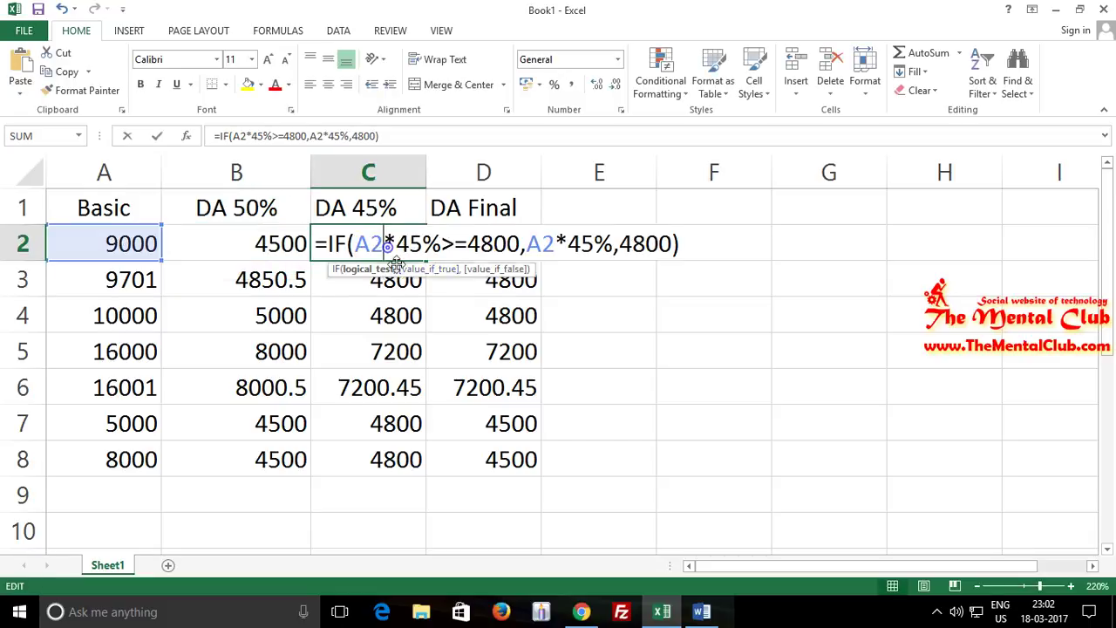
key("BackSpace")
type("<")
left_click_drag(526, 245, 614, 243)
key("Delete")
key("Delete")
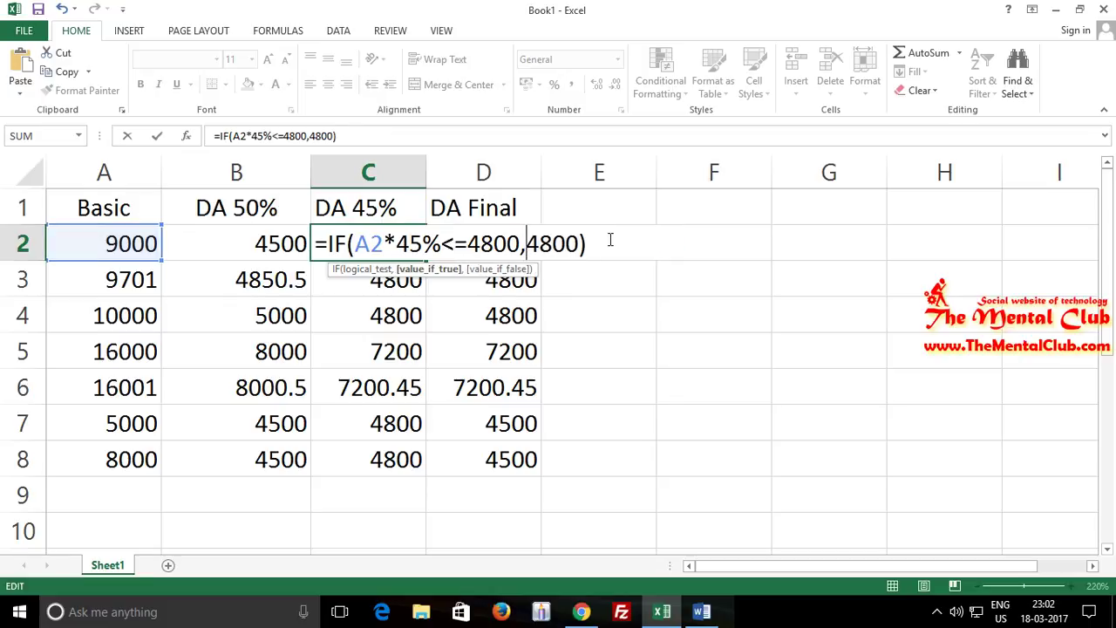
left_click(571, 244)
type(",")
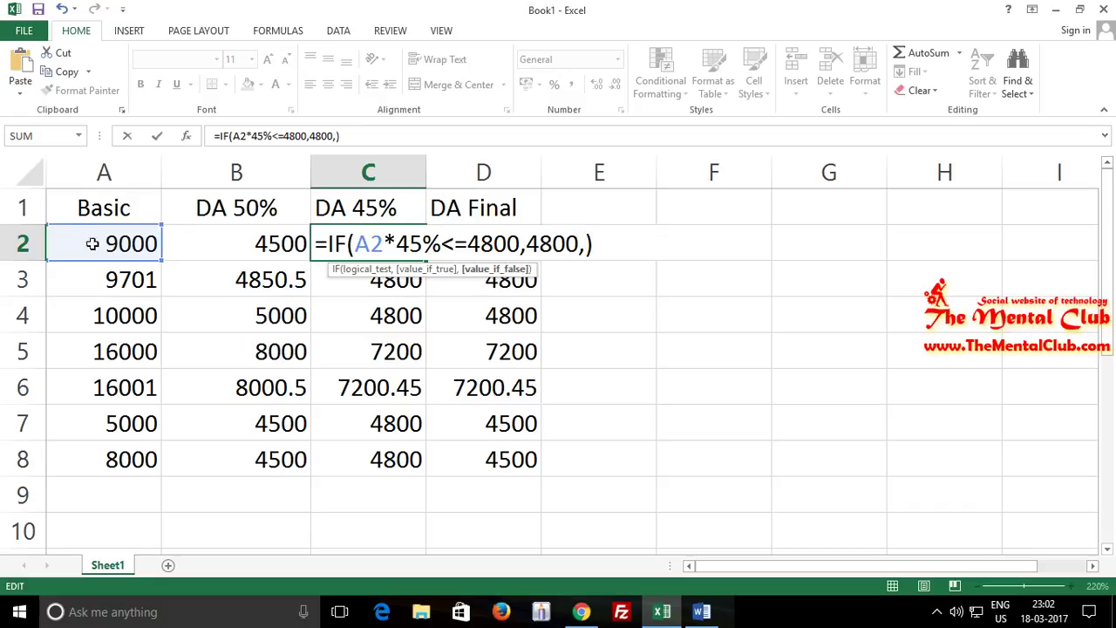
left_click(103, 252)
type("45")
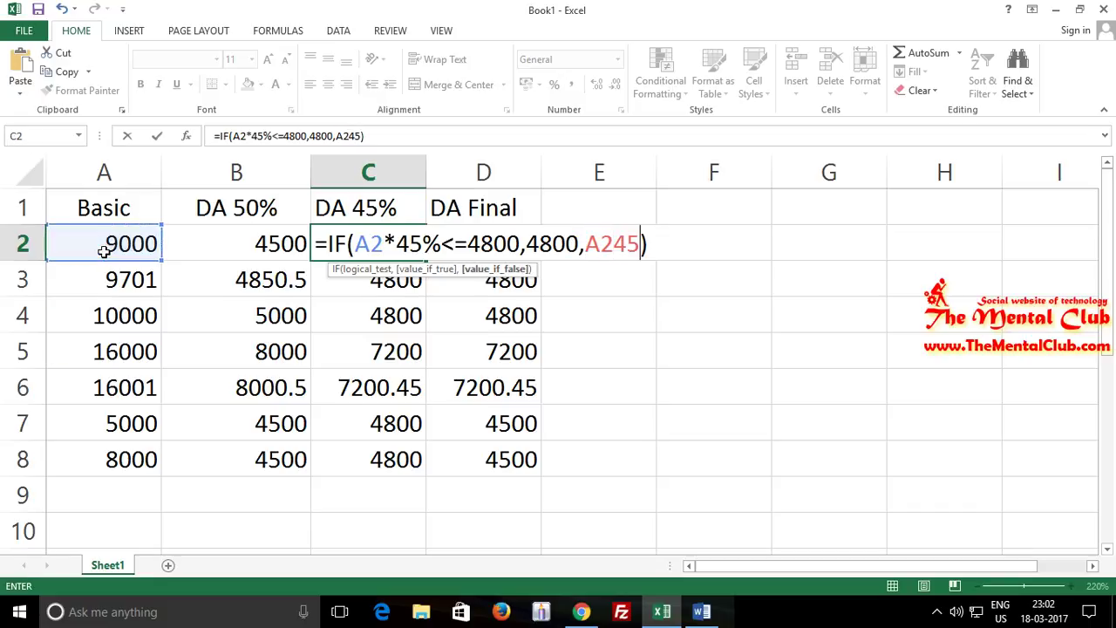
key("BackSpace")
key("BackSpace")
type("*45%")
key("Return")
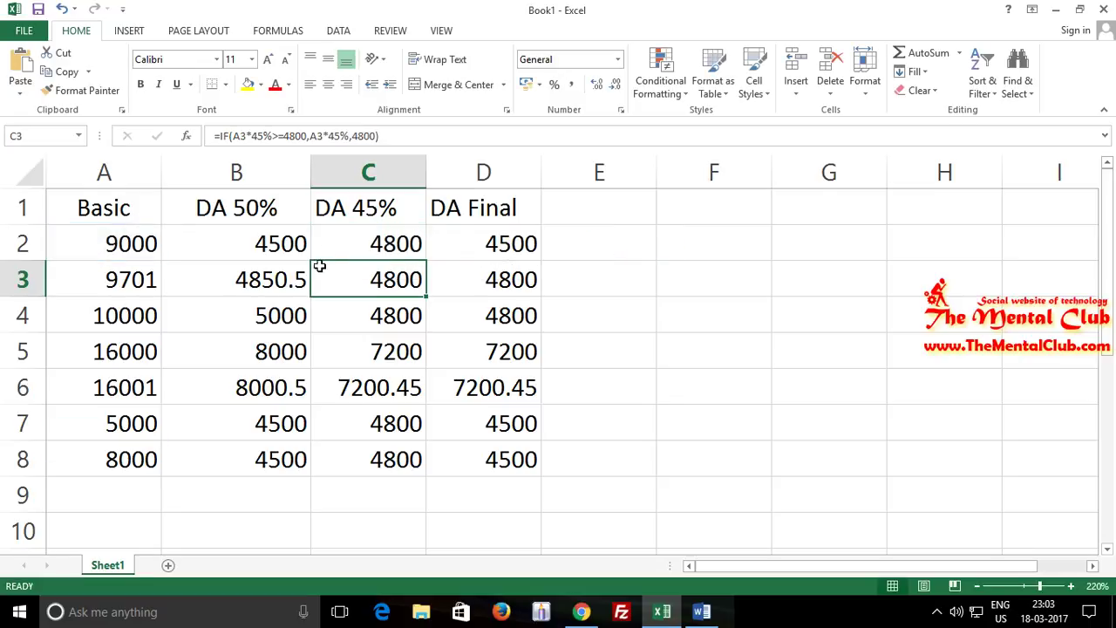
Step: Fill the revised C2 and B2 formulas down through row 8
left_click(361, 236)
double_click(425, 260)
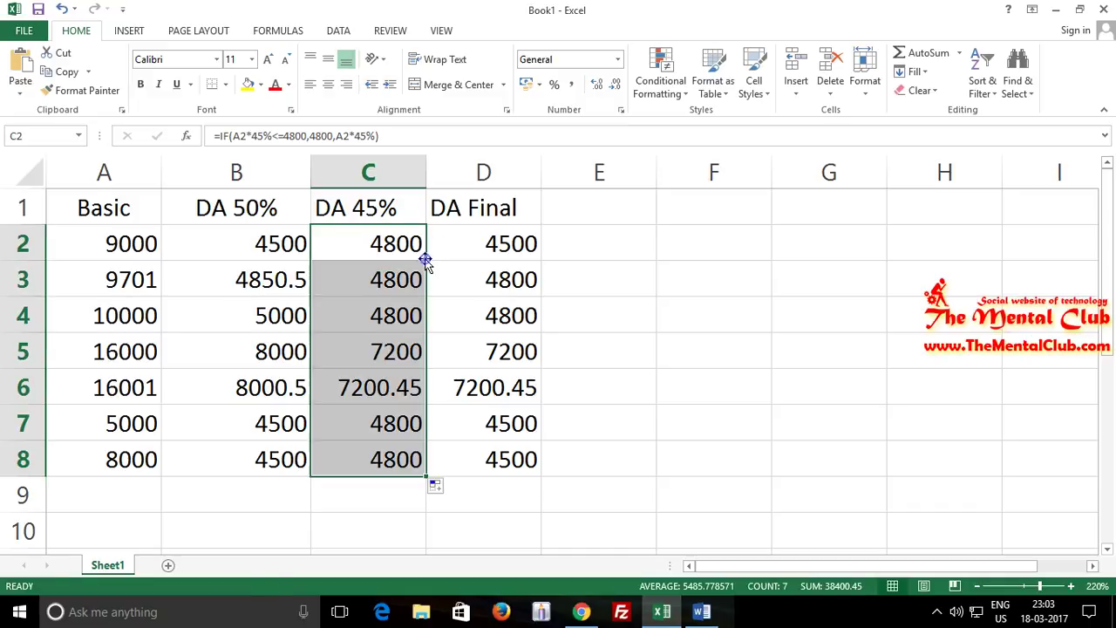
left_click(286, 245)
left_click_drag(310, 263, 300, 472)
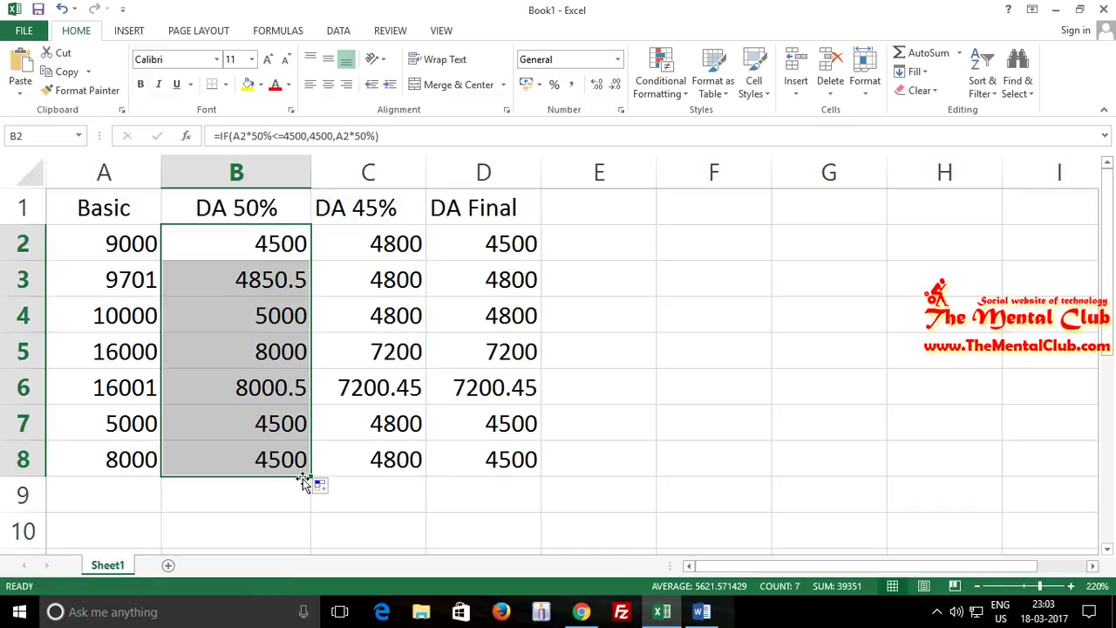
left_click(372, 505)
left_click(250, 212)
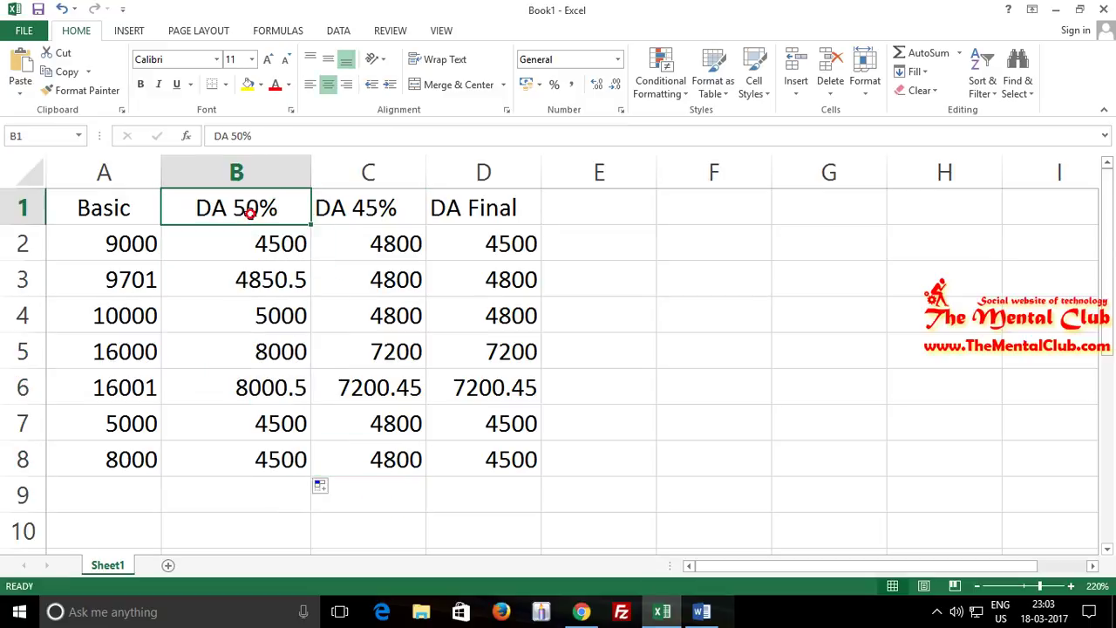
Step: Delete the DA 50% and DA 45% helper columns B and C entirely
left_click(364, 213)
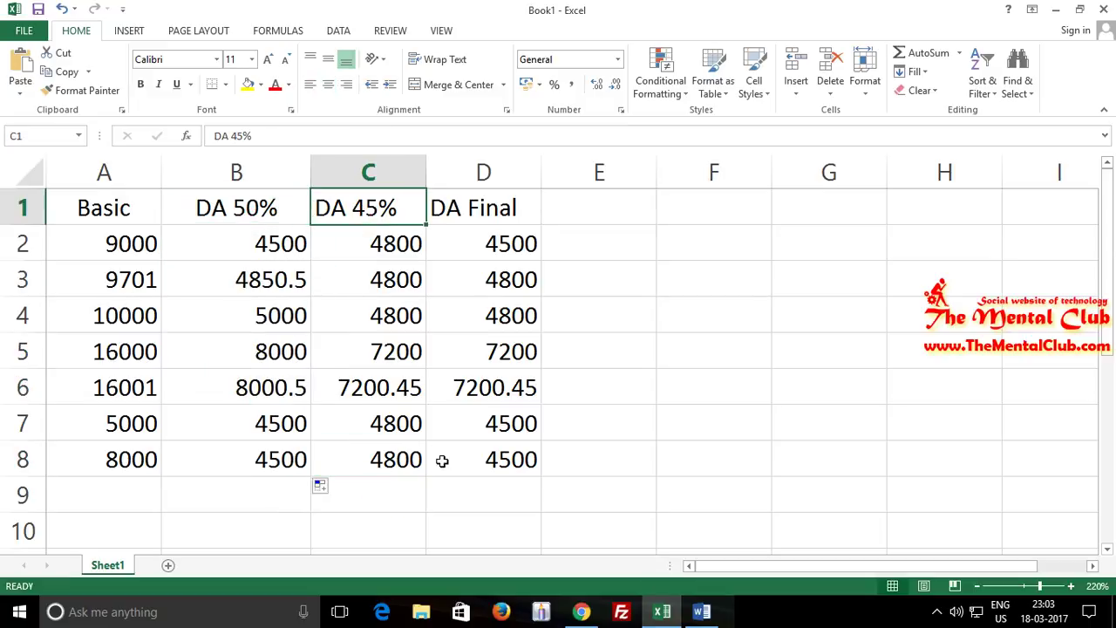
left_click(499, 207)
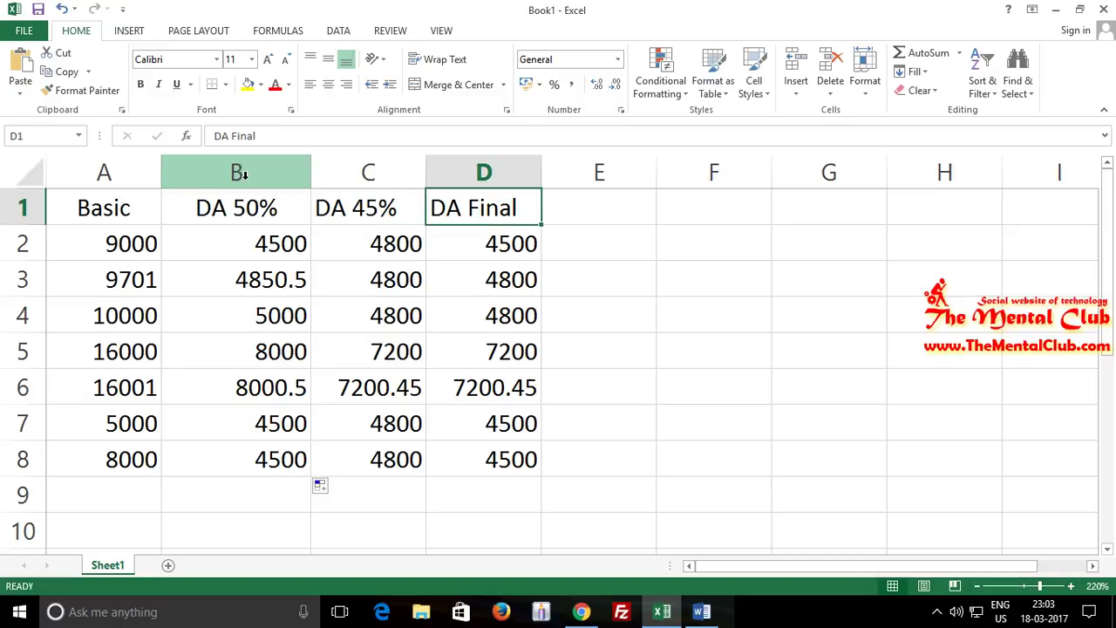
left_click_drag(241, 174, 355, 172)
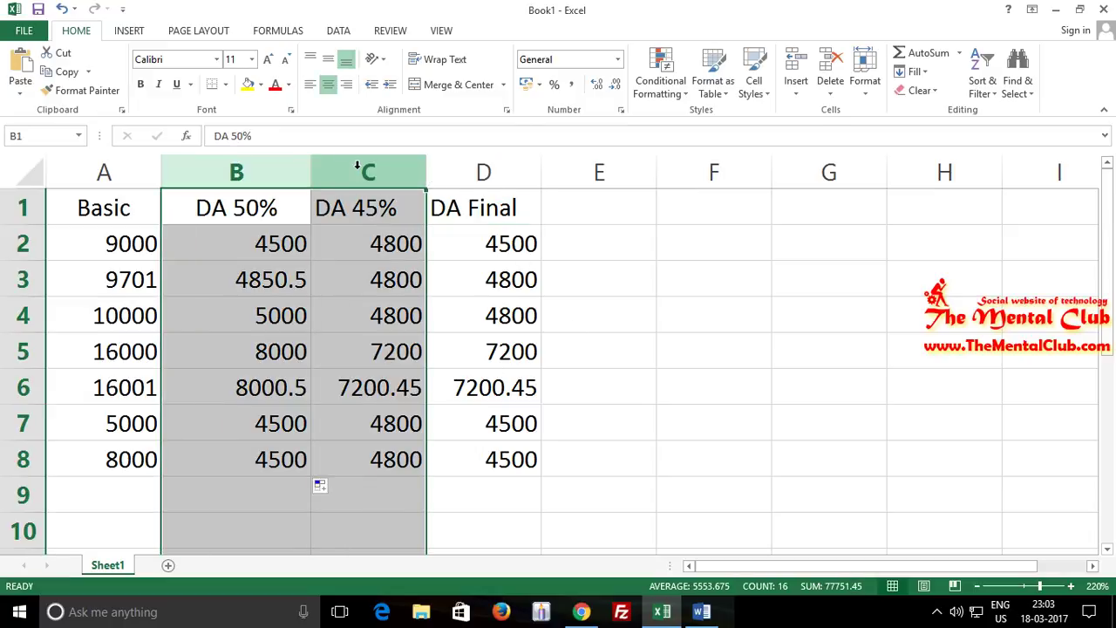
key("Delete")
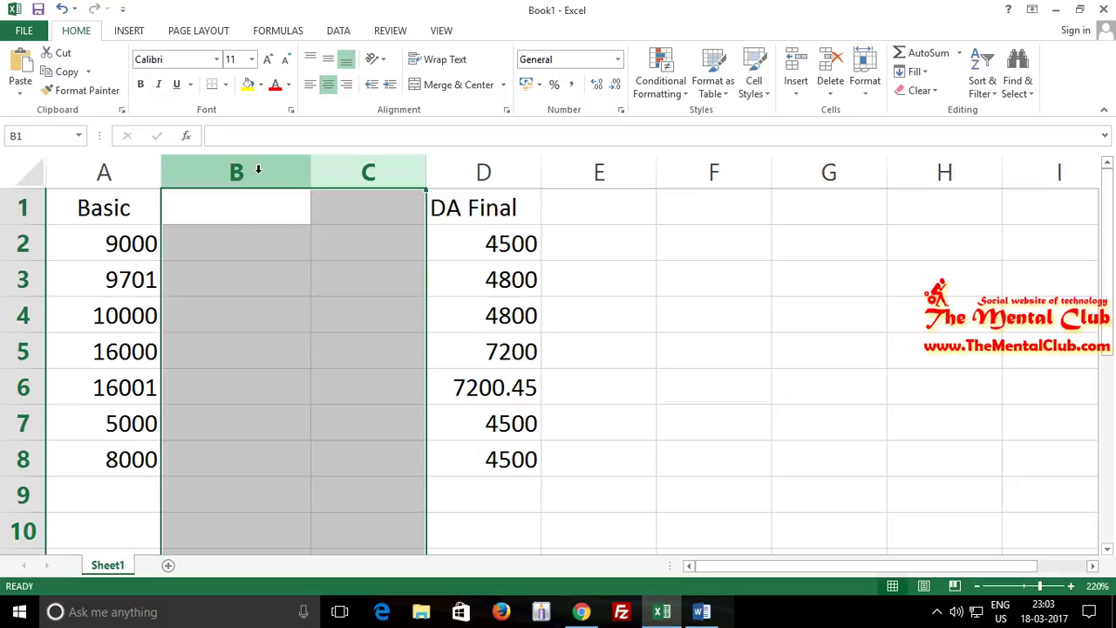
right_click(260, 173)
left_click(313, 308)
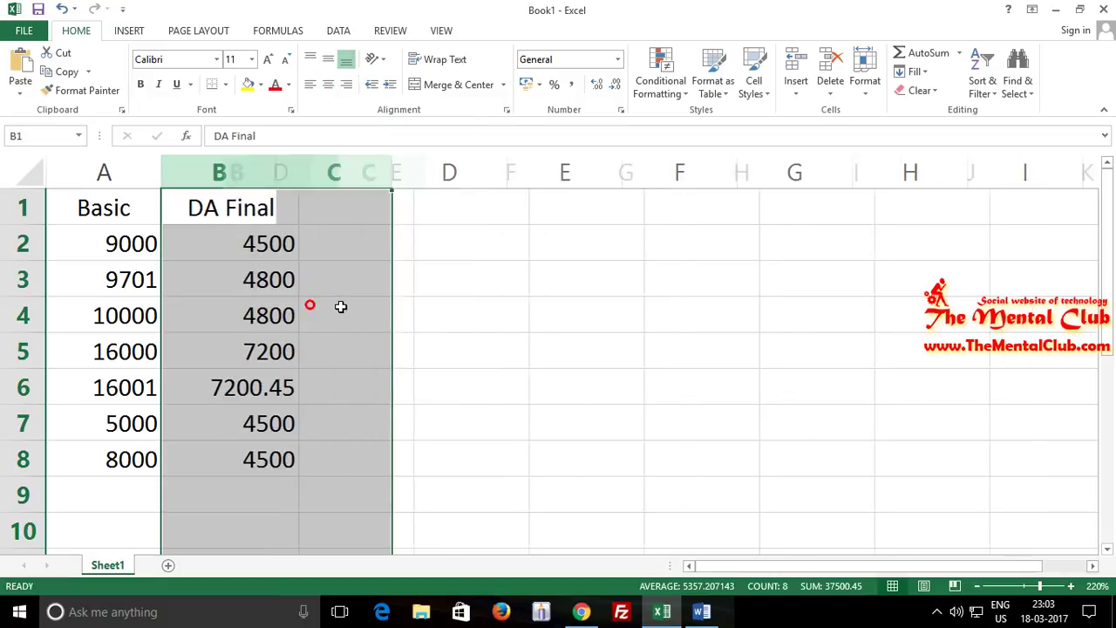
left_click(384, 310)
Step: Rename the DA Final header to DA and centre it horizontally and vertically
double_click(220, 207)
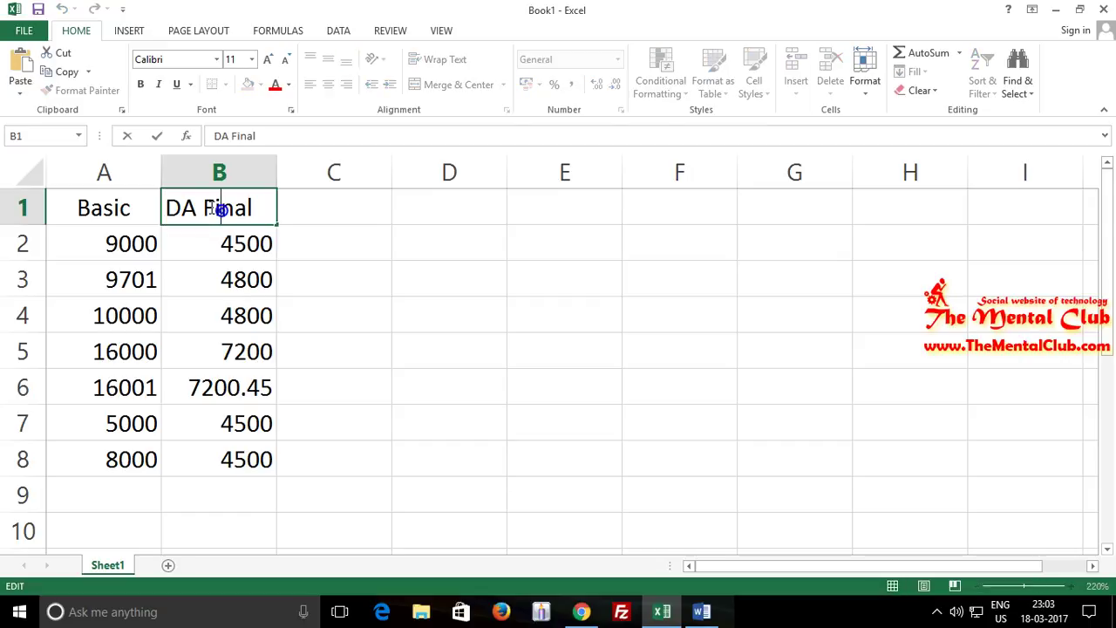
left_click_drag(201, 207, 260, 201)
key("BackSpace")
key("BackSpace")
key("Return")
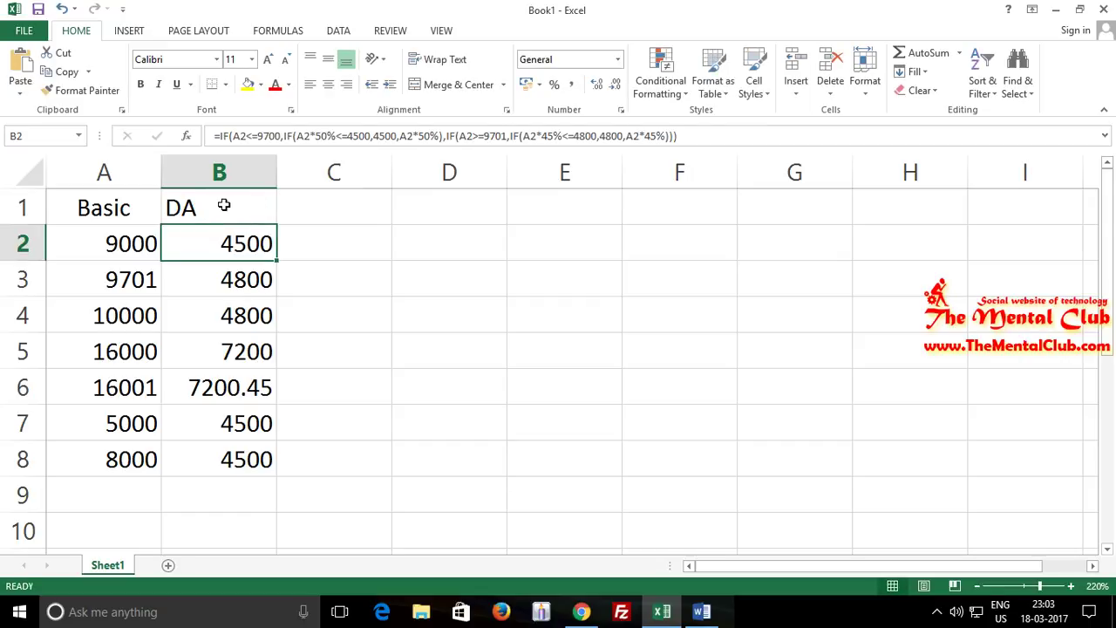
left_click(224, 206)
left_click(328, 84)
left_click(328, 58)
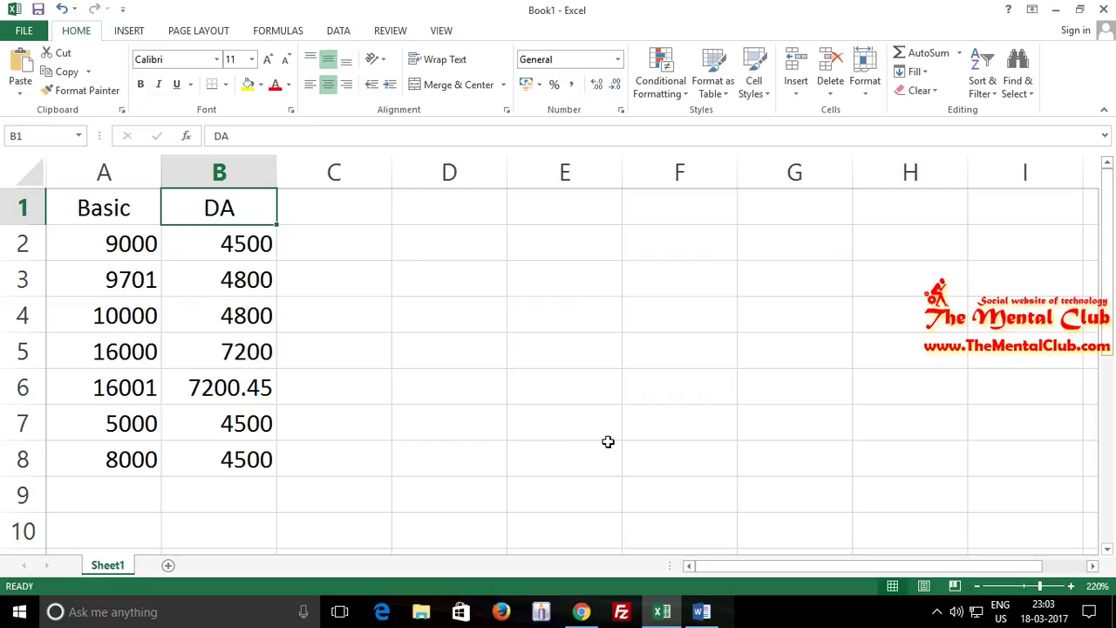
left_click(581, 611)
Step: Scroll the YouTube tutorial page to the comment describing the basic salary DA rules
left_click_drag(1112, 327, 1111, 175)
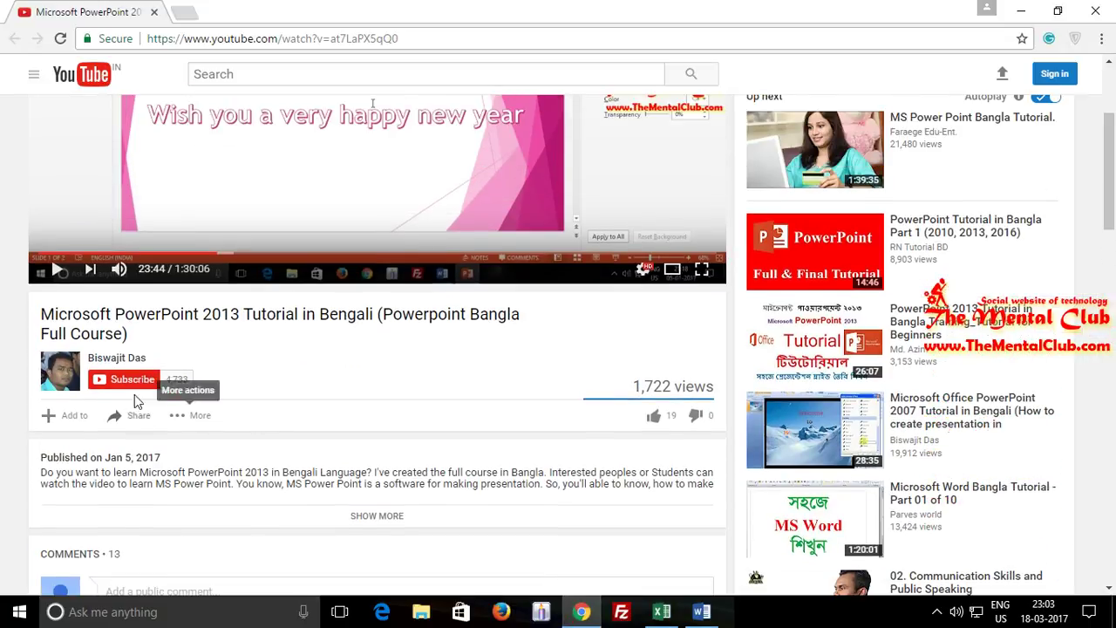
mouse_move(1112, 183)
left_mouse_down()
mouse_move(1114, 155)
mouse_move(1112, 346)
left_mouse_up()
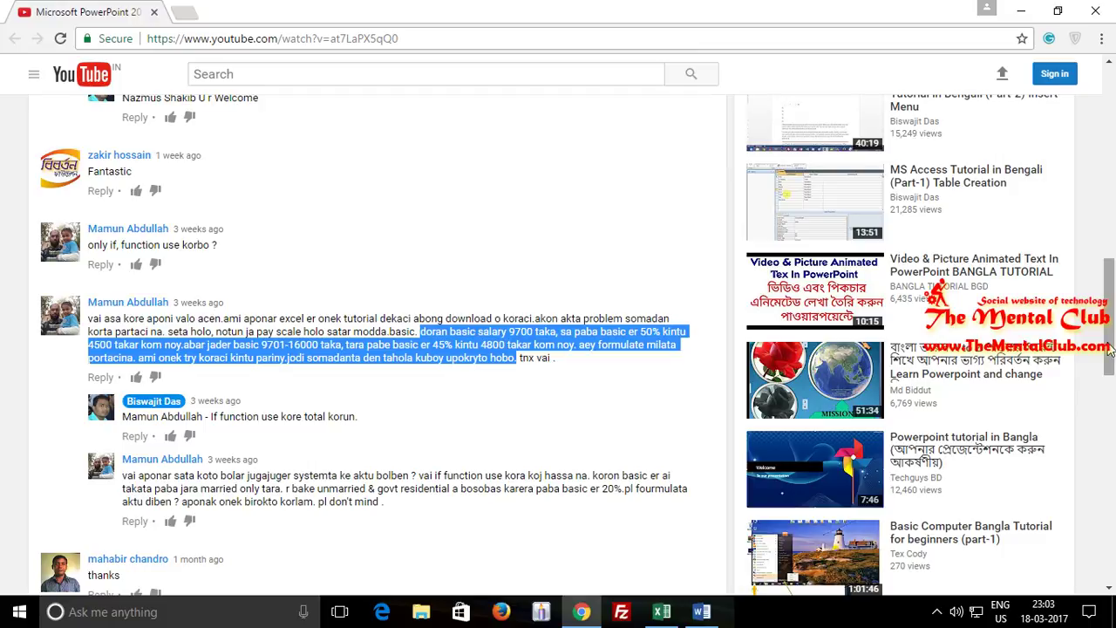